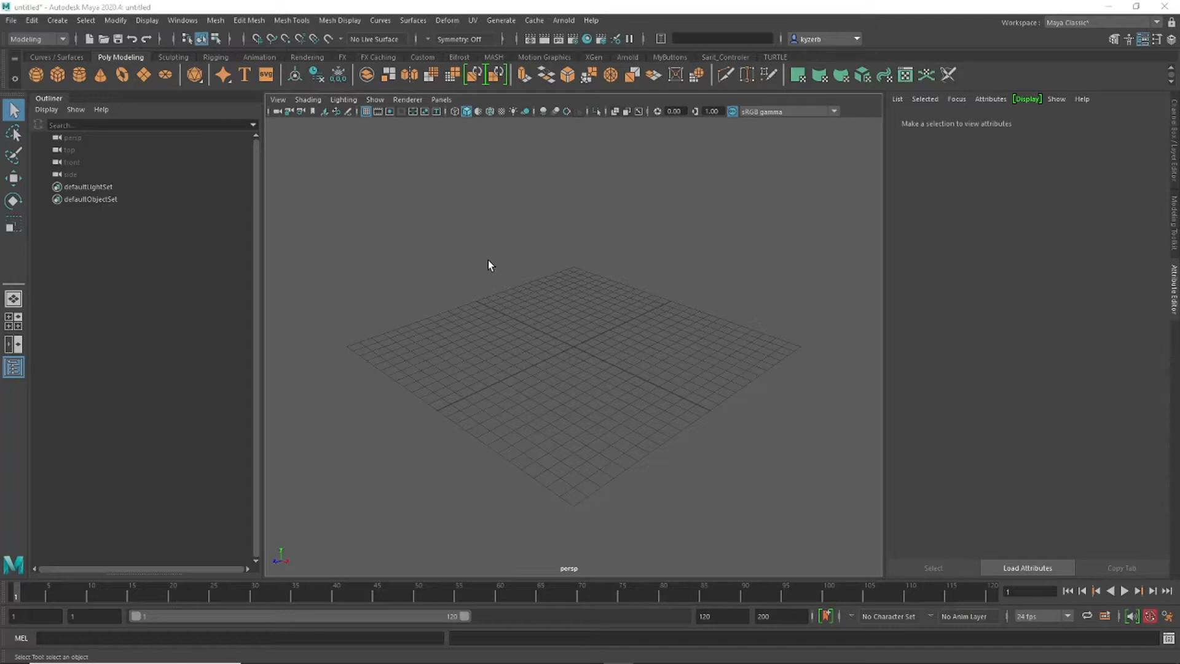
Step: Create a polygon cube and scale it into a large box that is tall and wide but less deep
left_click(58, 72)
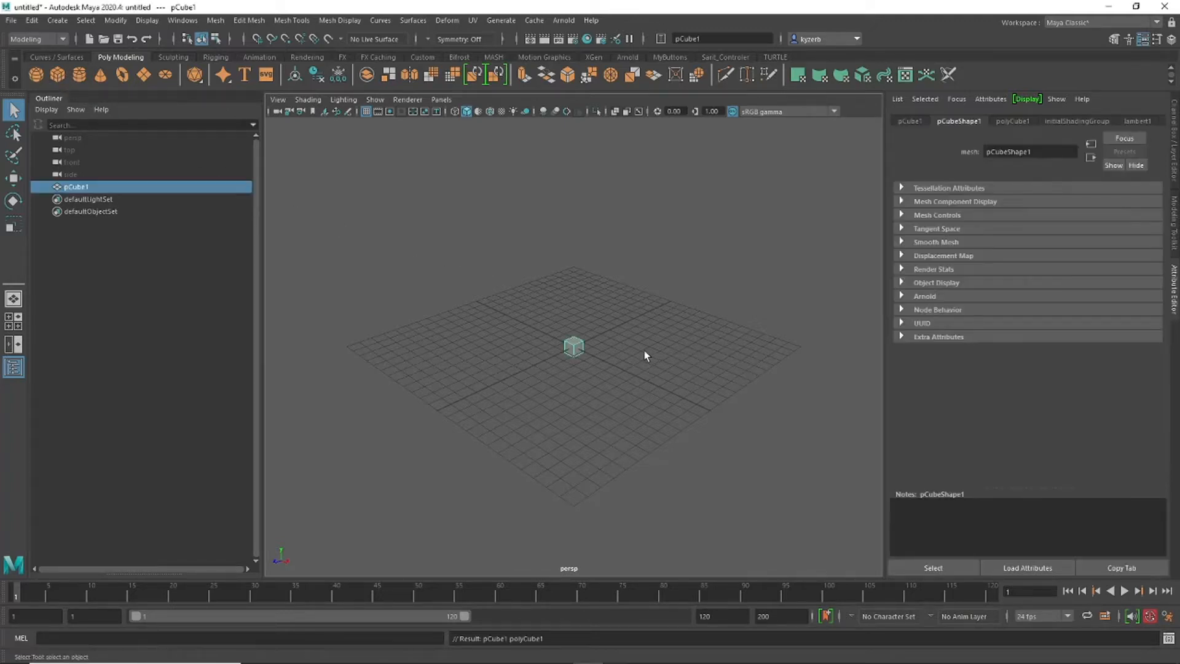
key("e")
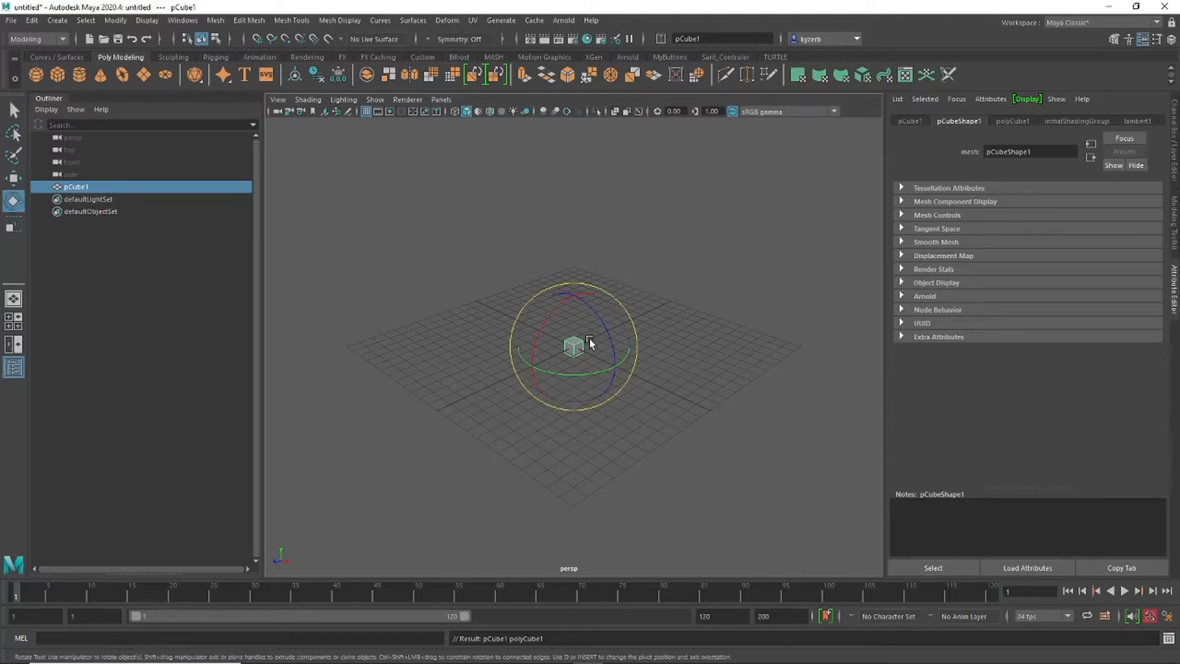
key("r")
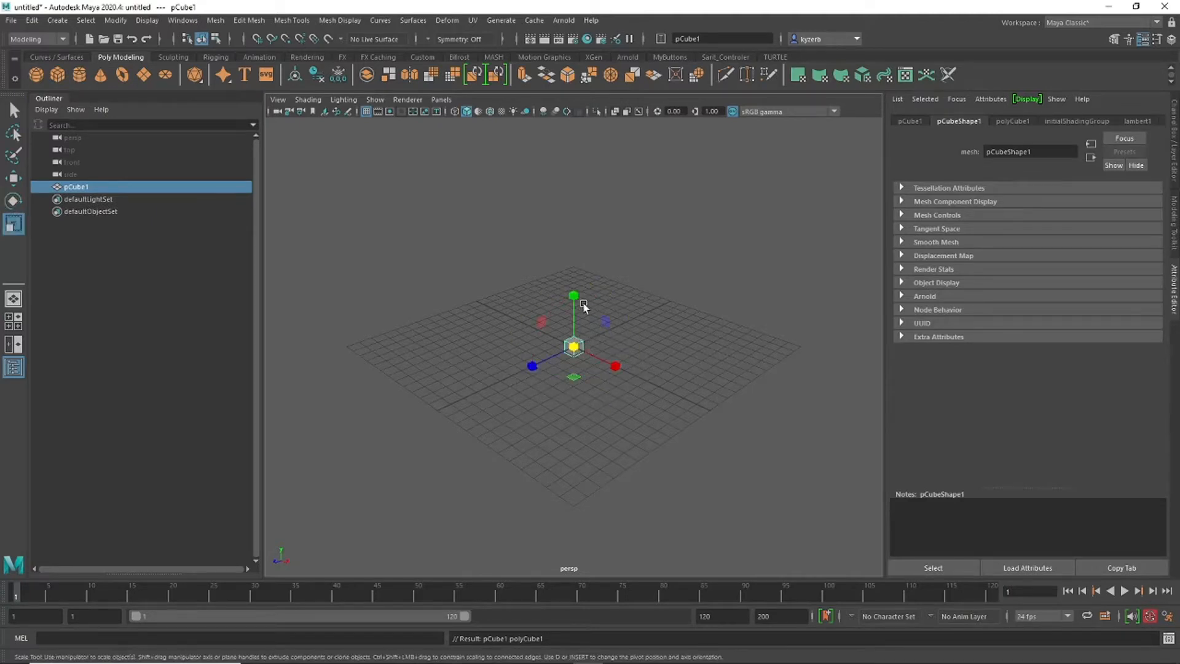
left_click_drag(605, 321, 1067, 177)
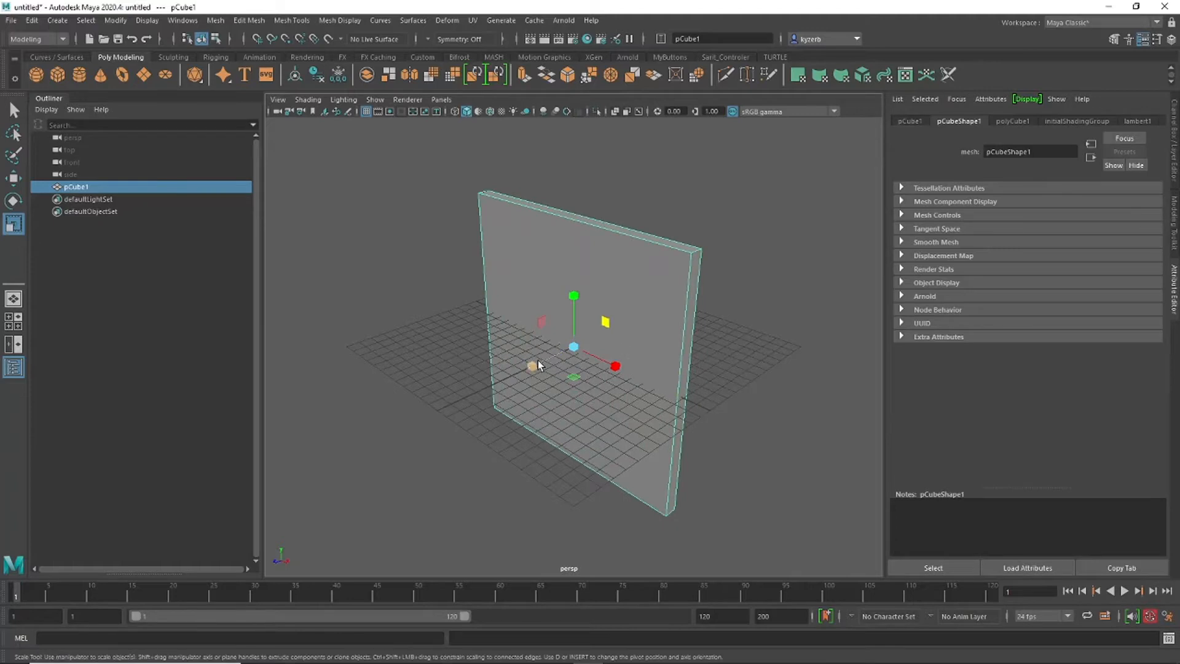
left_click_drag(532, 366, 294, 521)
Step: Raise the box vertically so that its base sits near the grid, and frame it in the view
key("w")
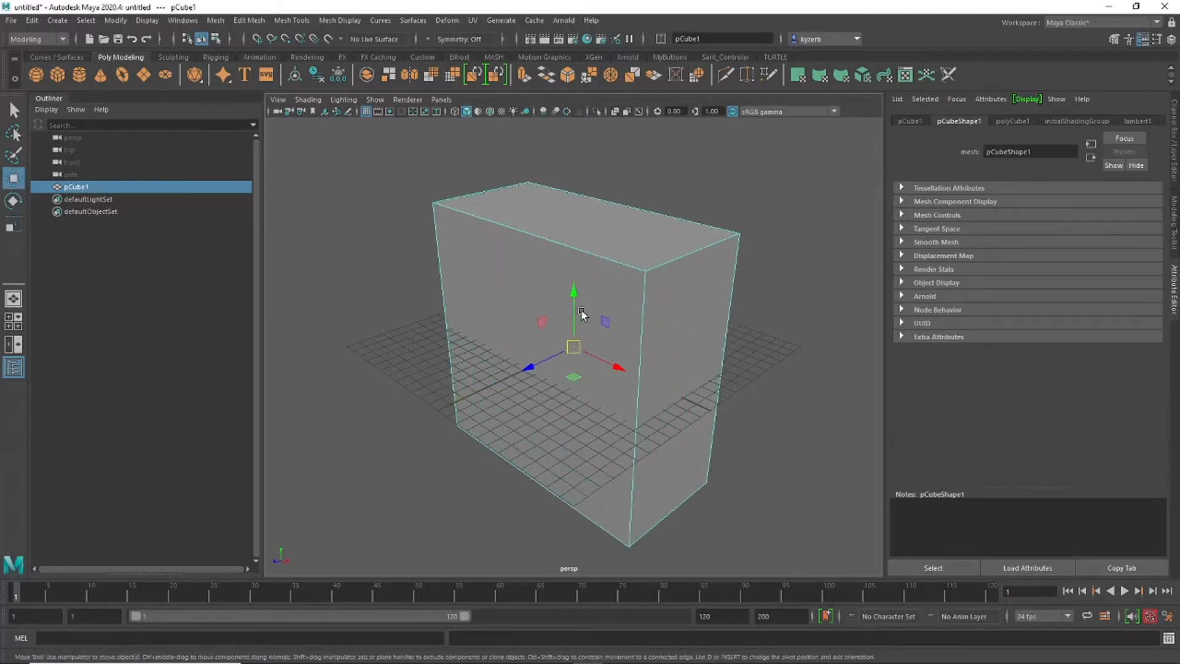
left_click_drag(582, 315, 571, 181)
key("f")
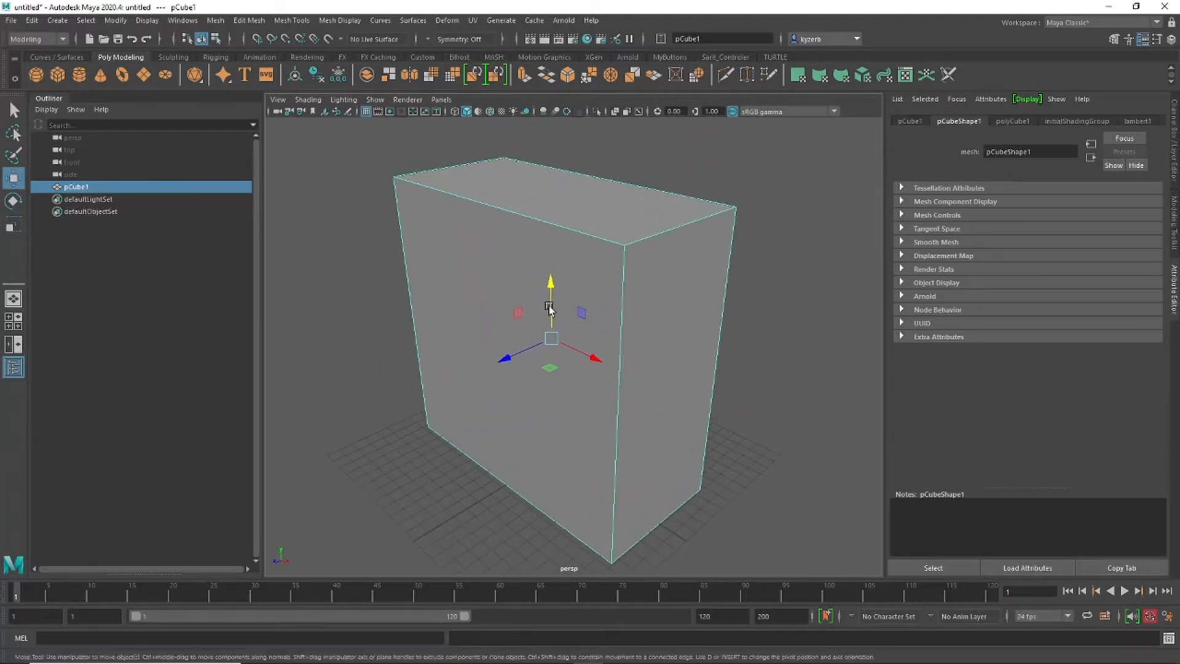
mouse_move(549, 307)
left_mouse_down("alt")
mouse_move(553, 326)
mouse_move(550, 313)
left_mouse_up("alt")
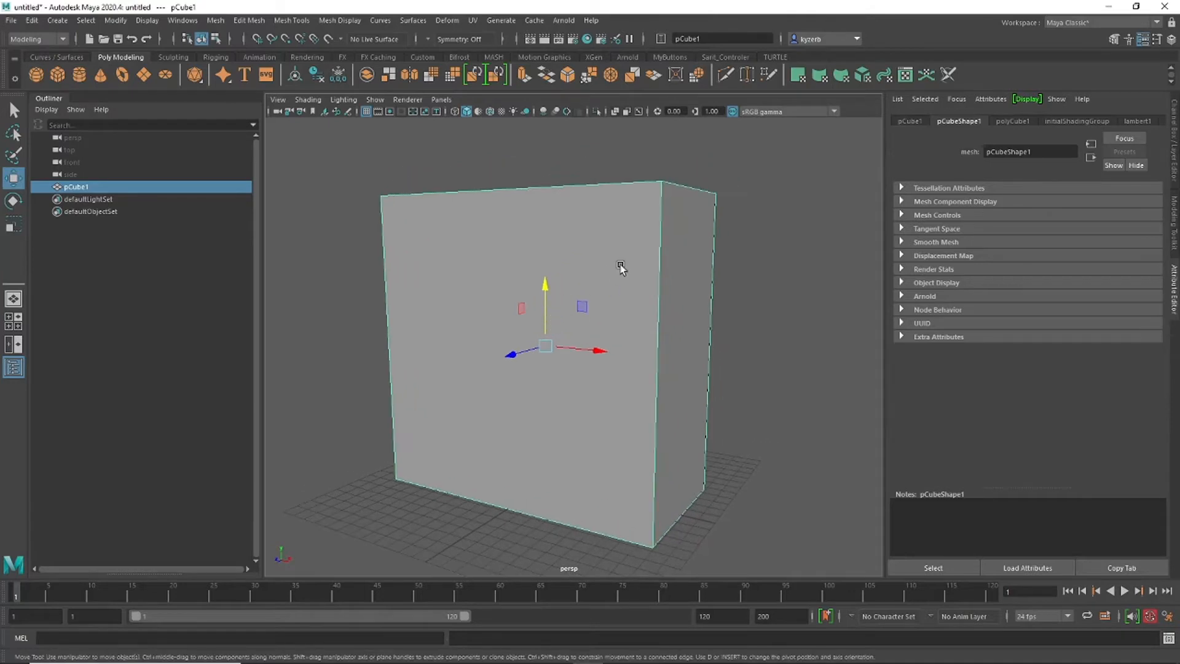
Step: Insert vertical edge loops close to both side ends of the box with the Insert Edge Loop tool
left_click(215, 20)
left_click(215, 20)
left_click(291, 20)
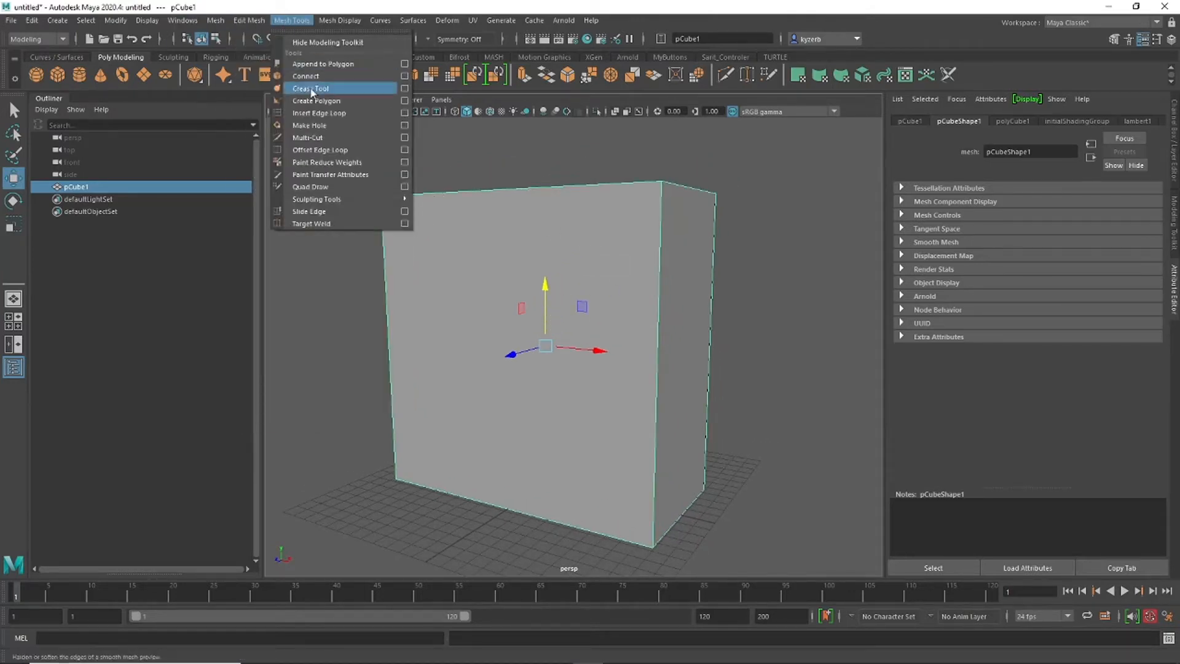
left_click(318, 113)
left_click_drag(416, 200, 498, 240, "alt")
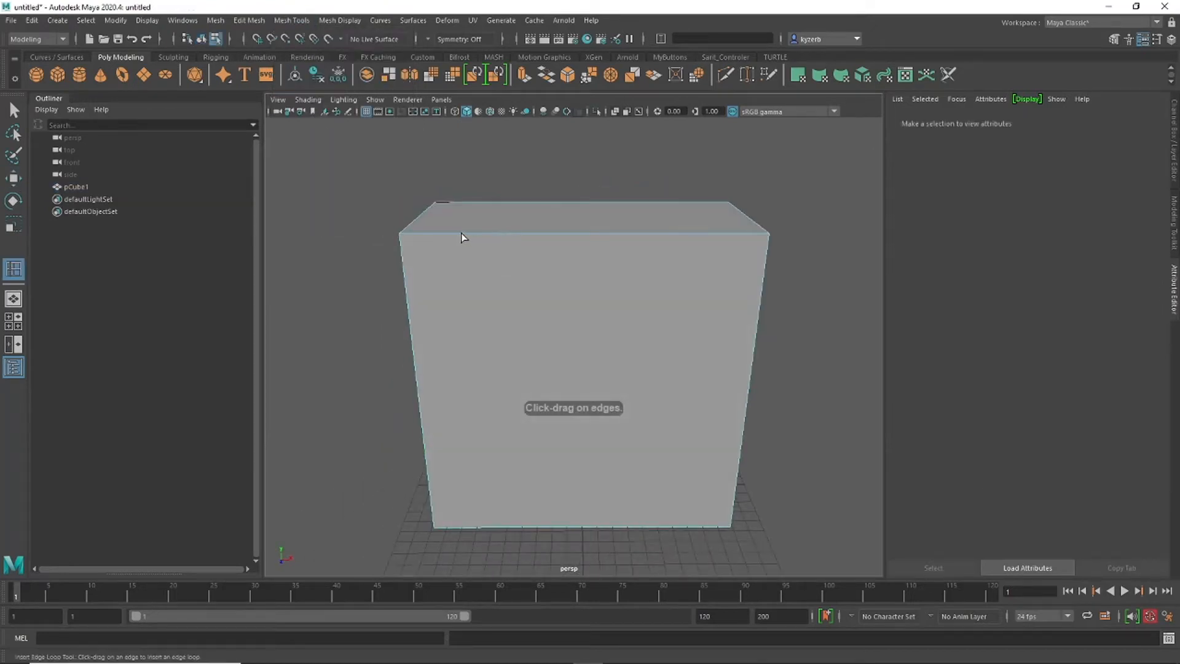
left_click(412, 234)
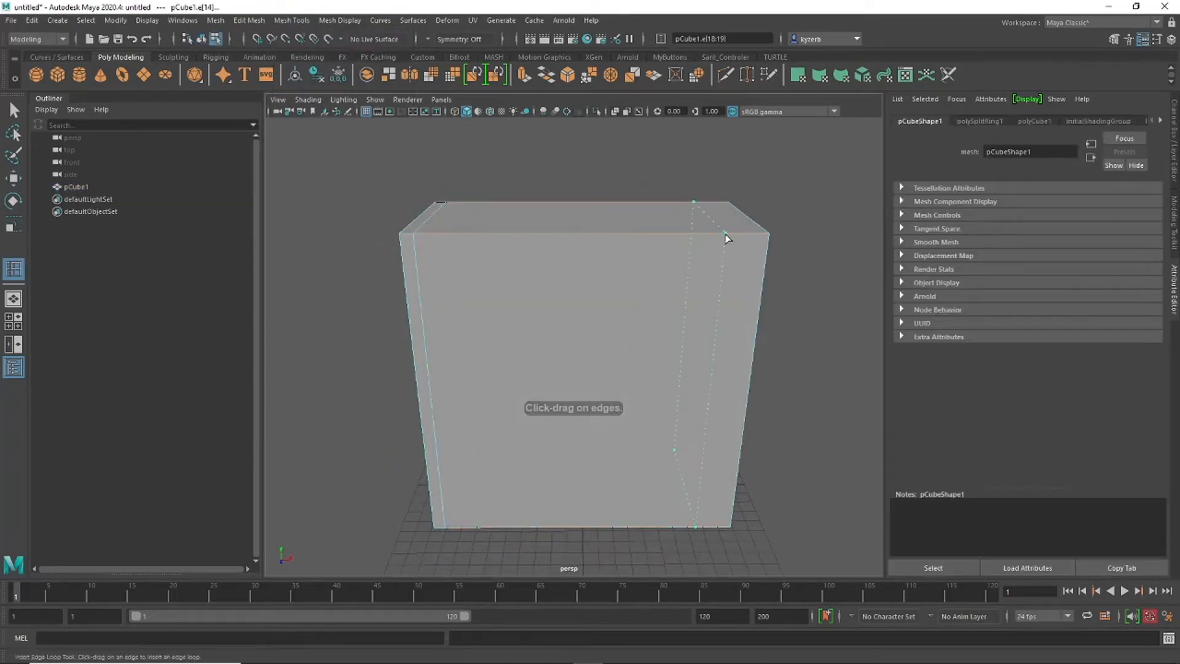
Step: Insert two more edge loops across the box's depth, one near the front face and one near the back face
left_click_drag(427, 227, 507, 432, "alt")
left_click(480, 375)
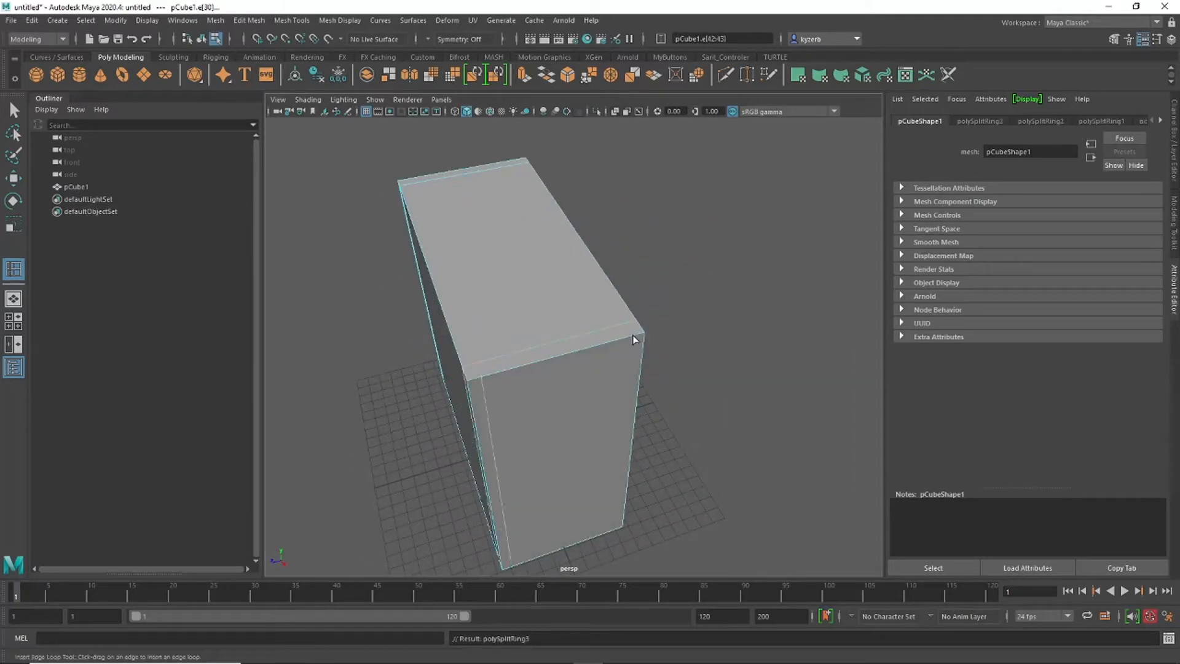
left_click(632, 334)
left_click_drag(592, 335, 610, 316, "alt")
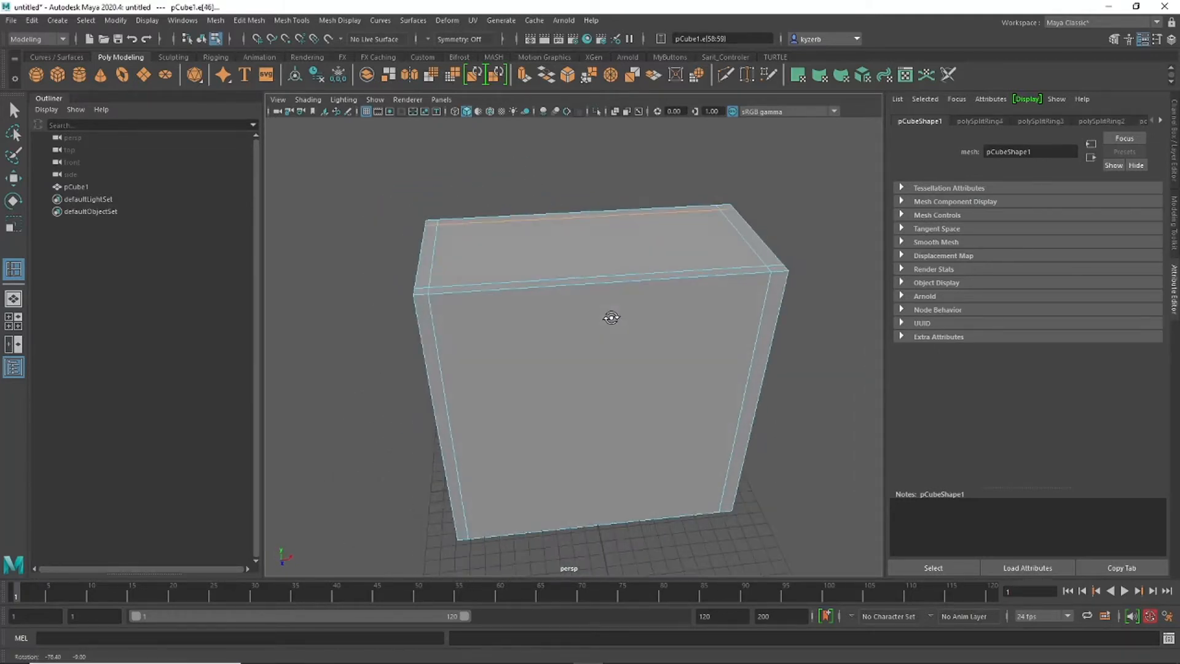
Step: Extrude the large inner top face down into the box, with a local Z translation of about -13.4
right_click_drag(470, 257, 472, 292)
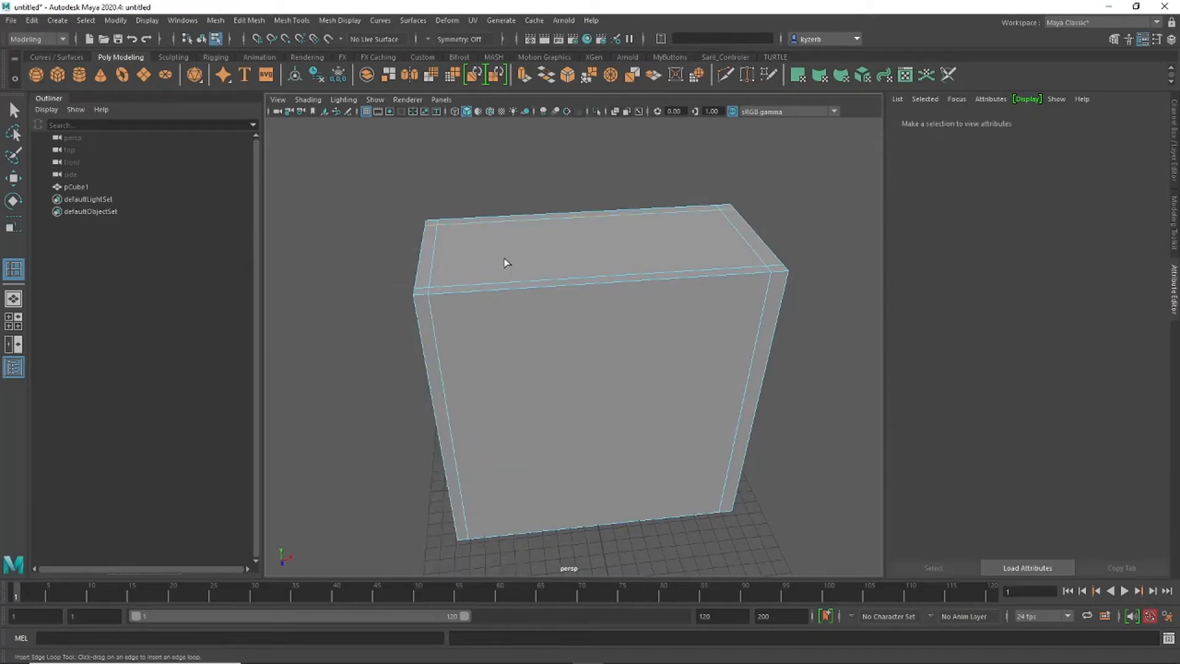
left_click(13, 110)
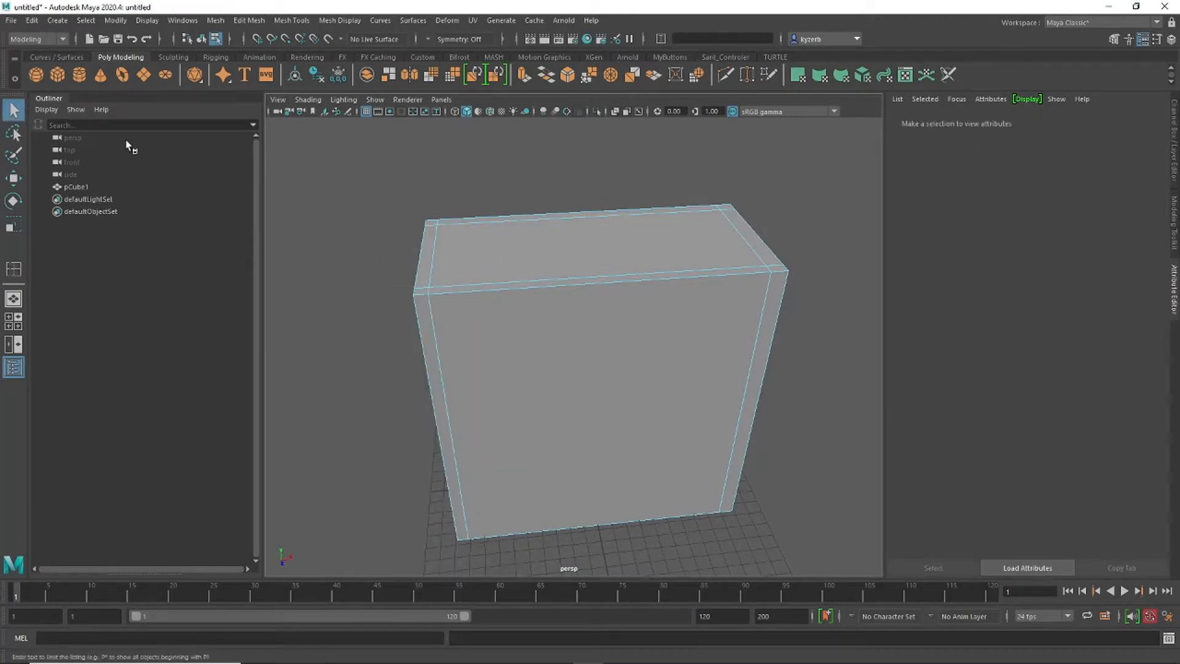
left_click(576, 258)
left_click(1173, 222)
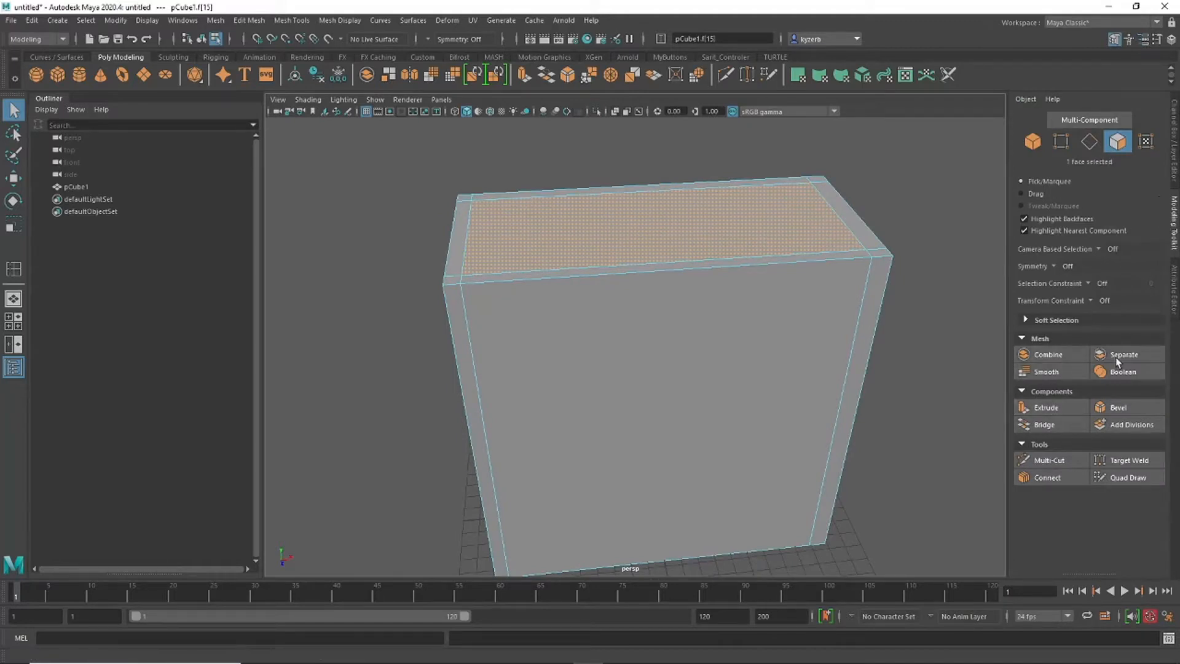
left_click(1044, 410)
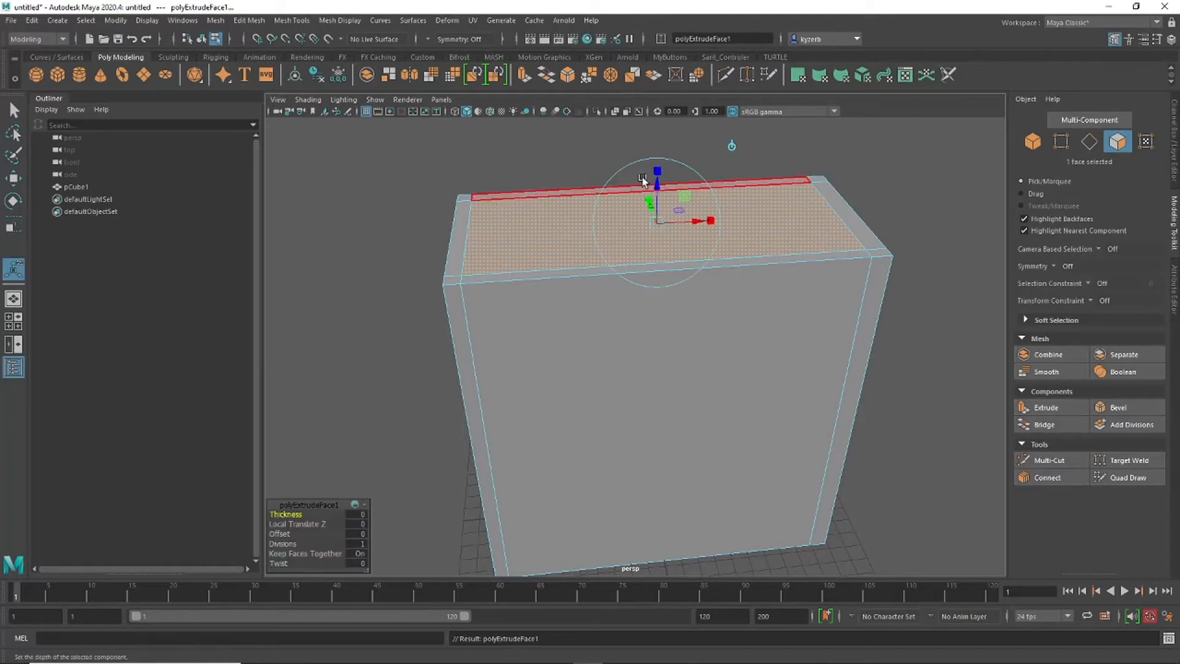
left_click_drag(659, 198, 687, 427)
Step: Switch to wireframe display and deepen the extrusion to a local Z translation of about -18.9, just above the box's base
left_click_drag(756, 414, 678, 372, "alt")
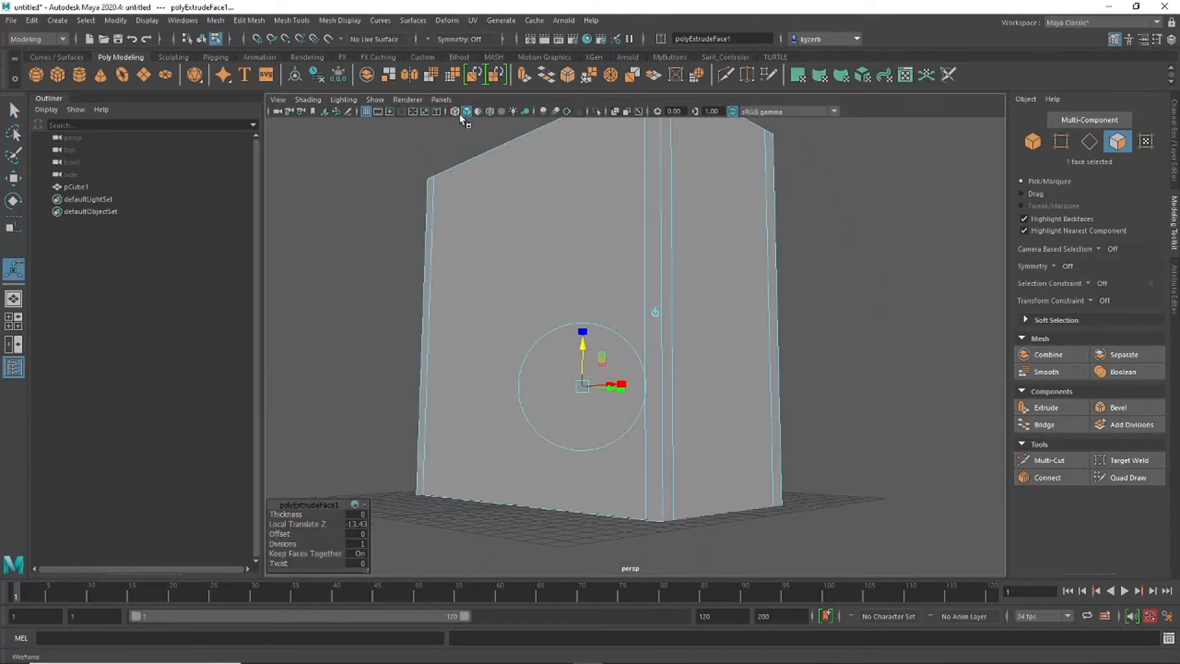
left_click(455, 111)
left_click_drag(586, 335, 576, 447)
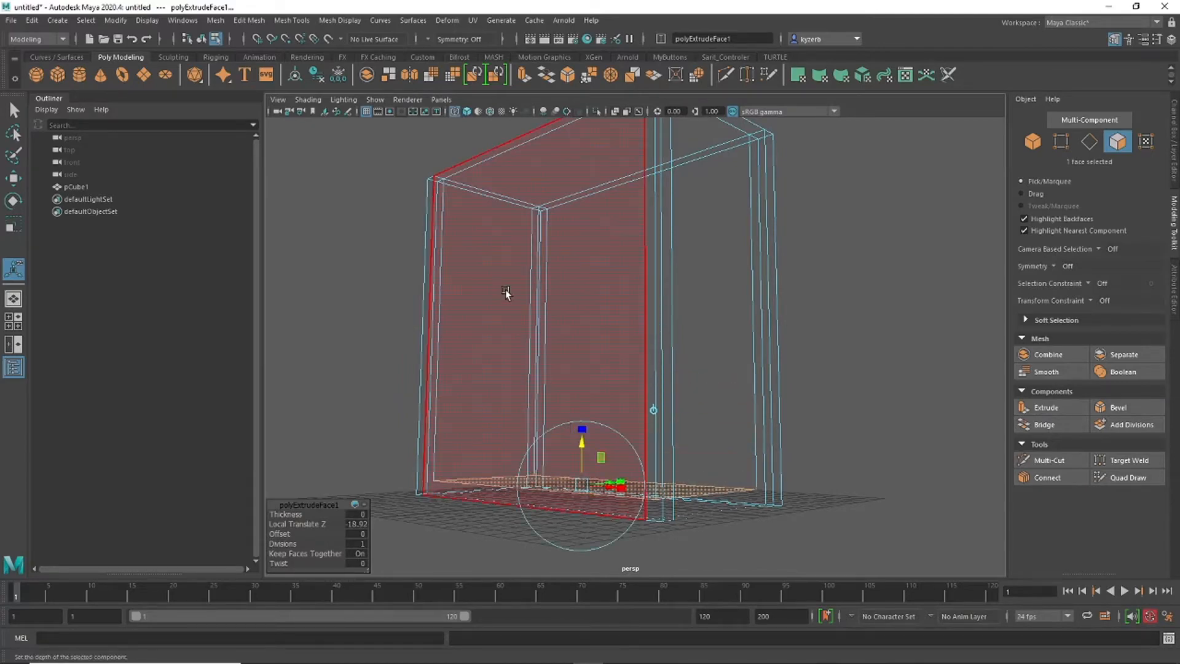
left_click_drag(505, 296, 566, 297, "alt")
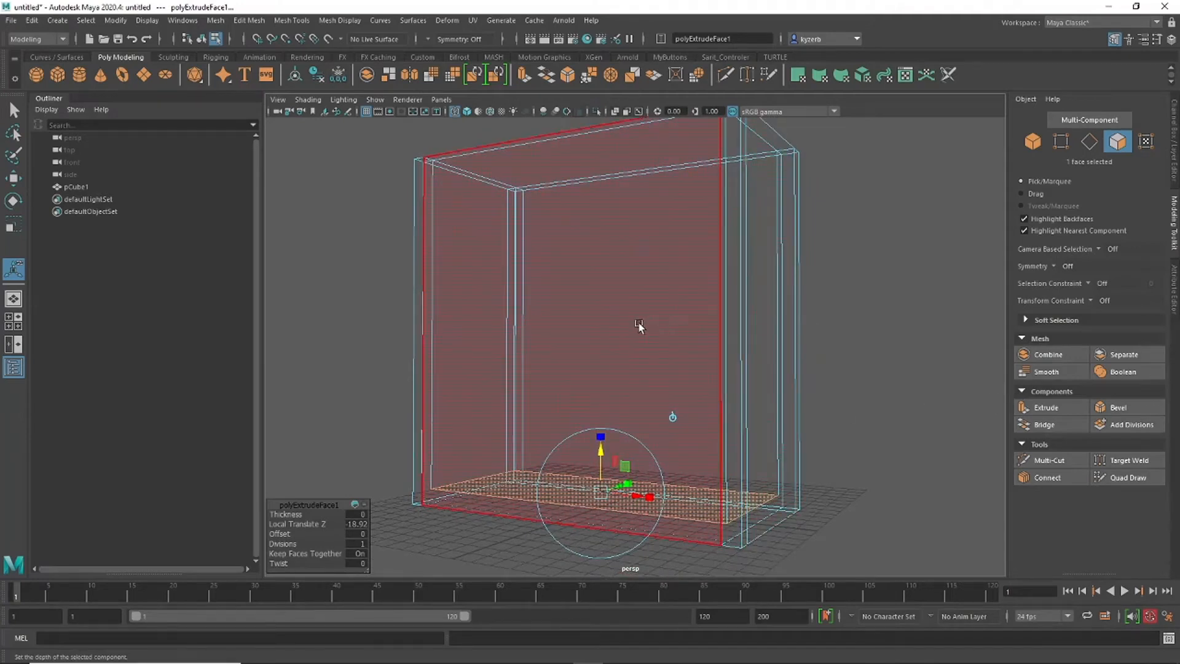
Step: Return the box to object mode and restore smooth shaded display
key("q")
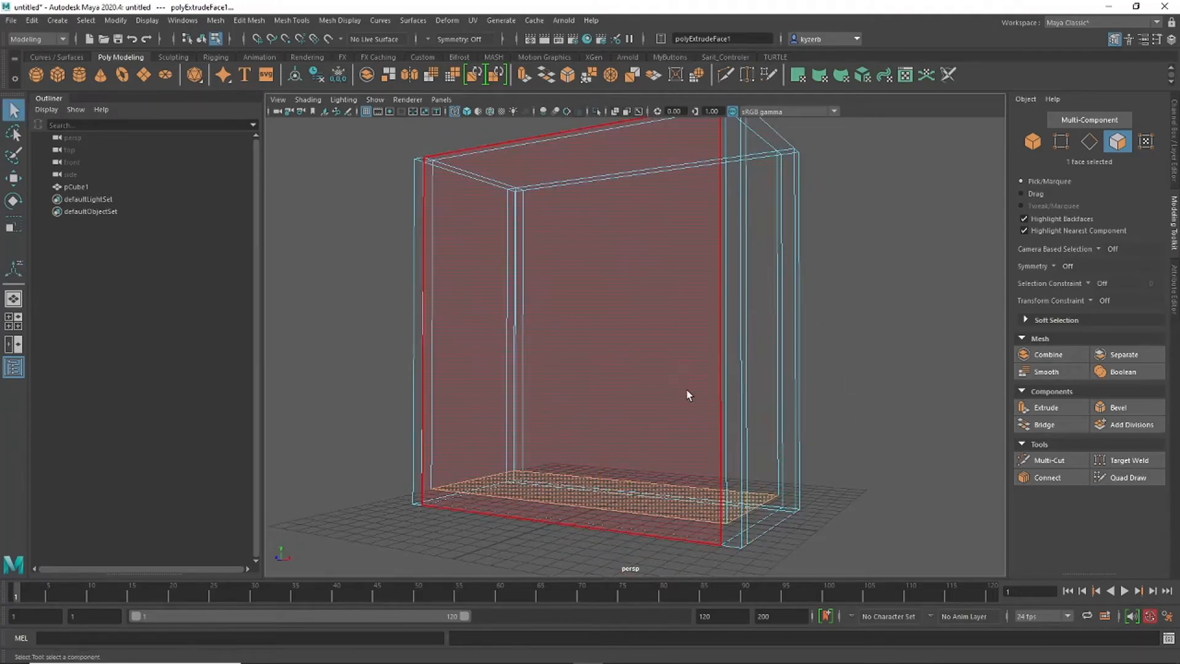
right_click_drag(819, 327, 918, 285)
left_click_drag(854, 300, 725, 313, "alt")
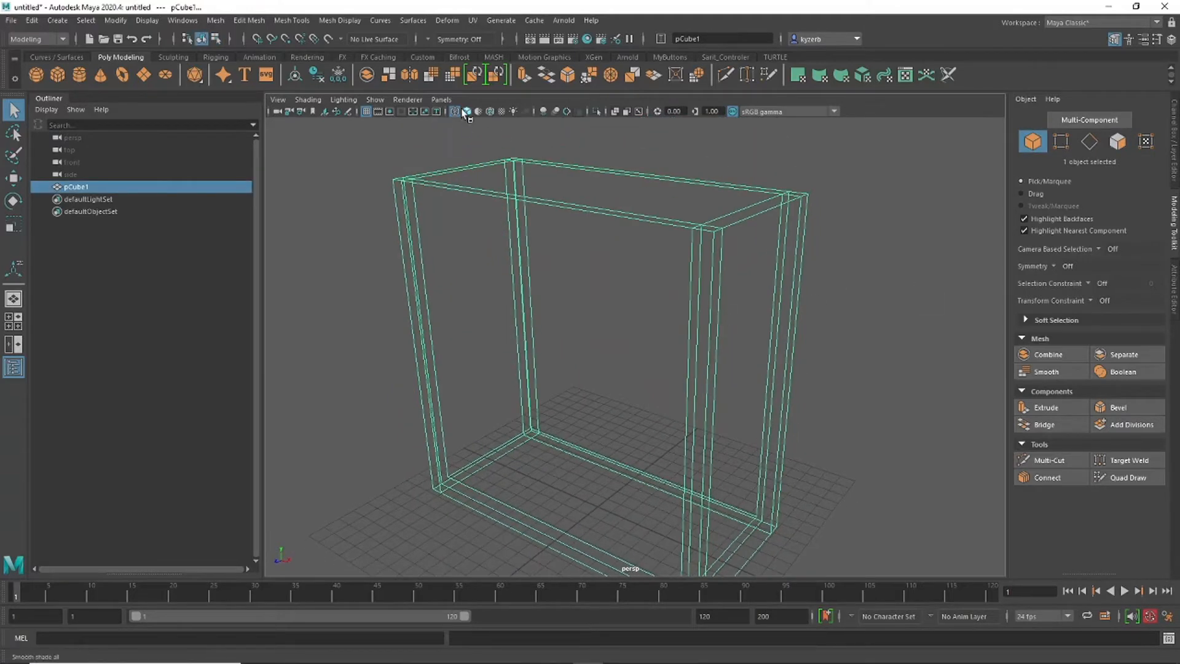
left_click(466, 112)
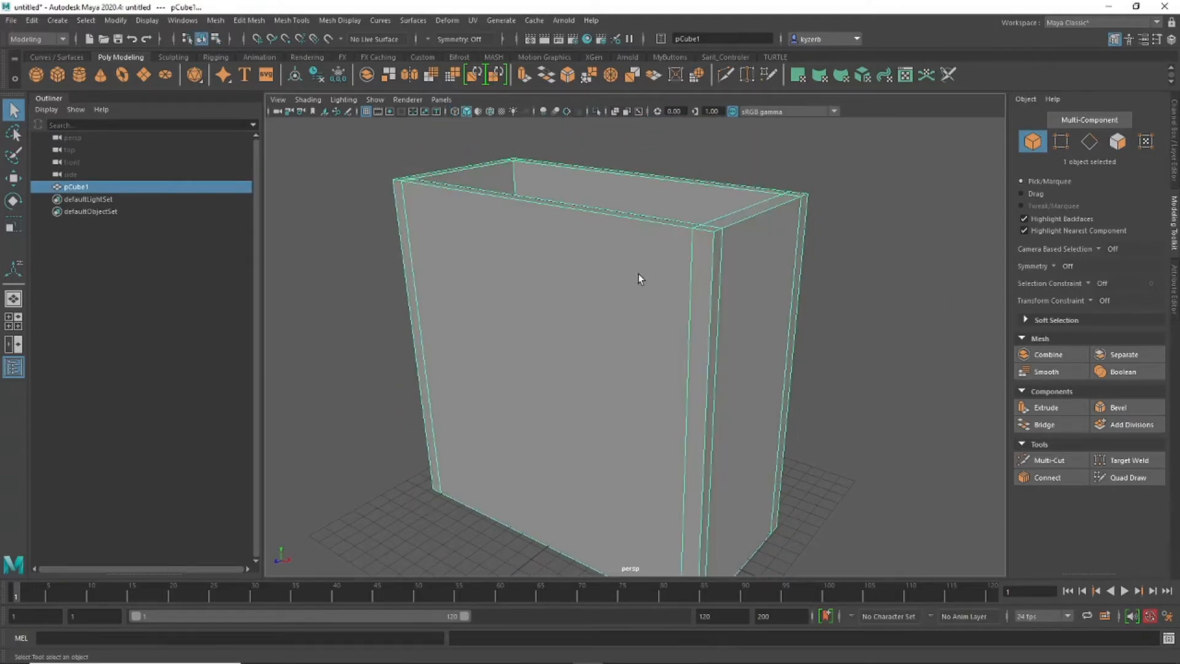
left_click_drag(558, 309, 596, 286, "alt")
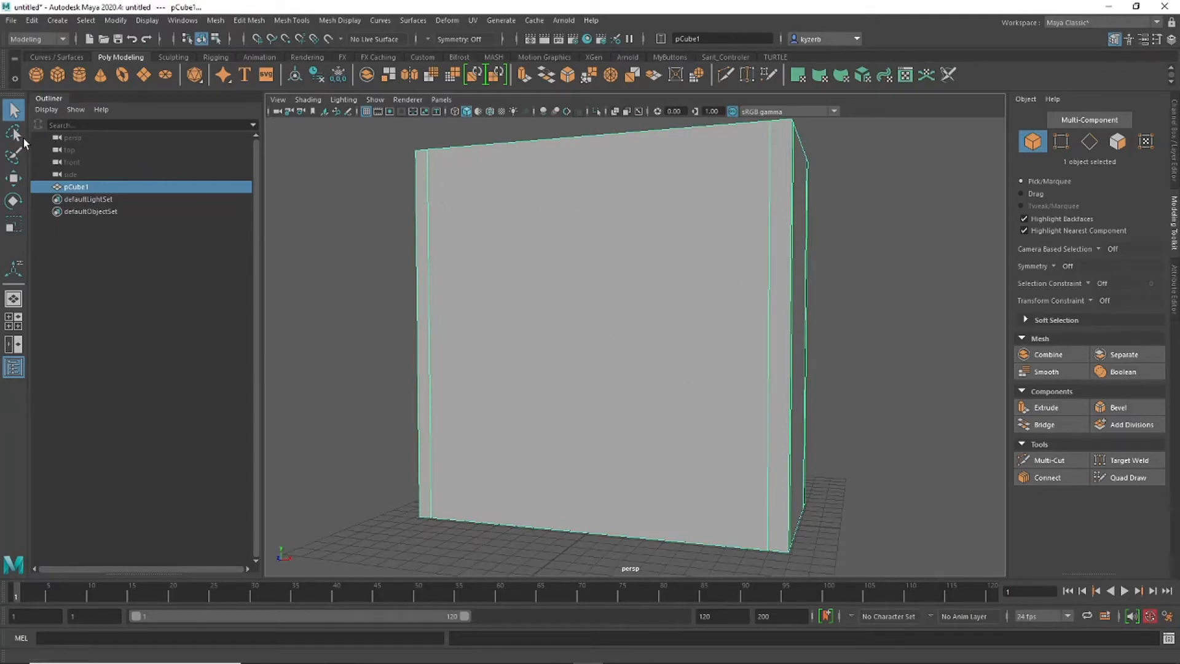
Step: Insert two horizontal edge loops around the box, one just below the top rim and one just above the base
left_click(291, 20)
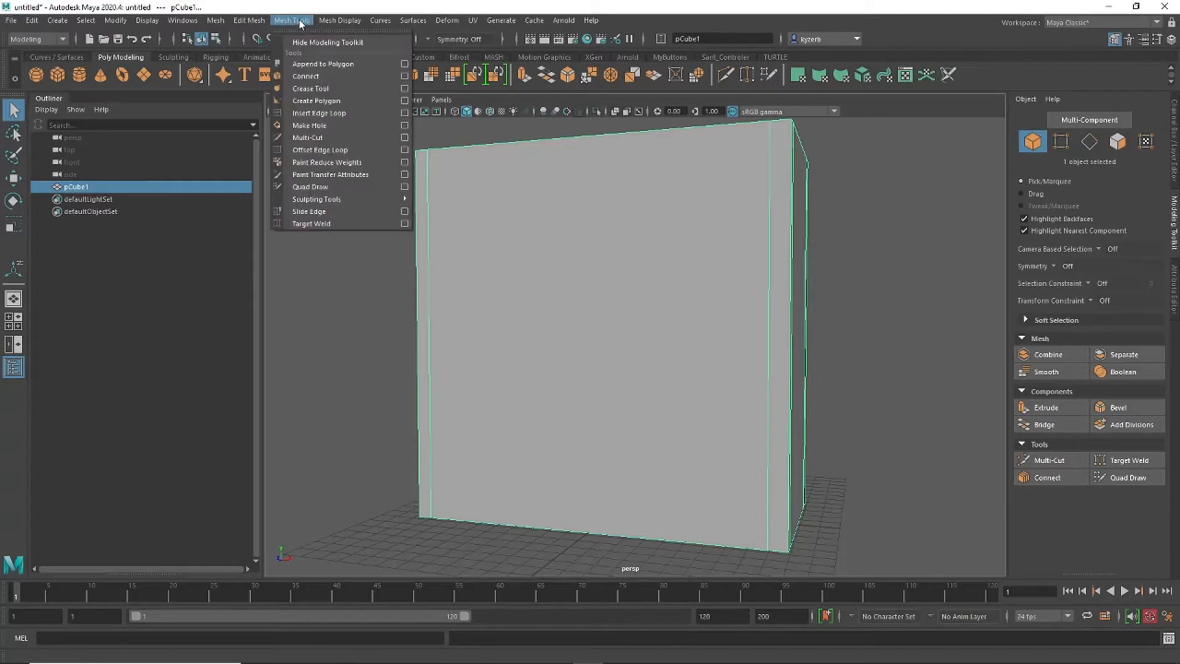
left_click(304, 114)
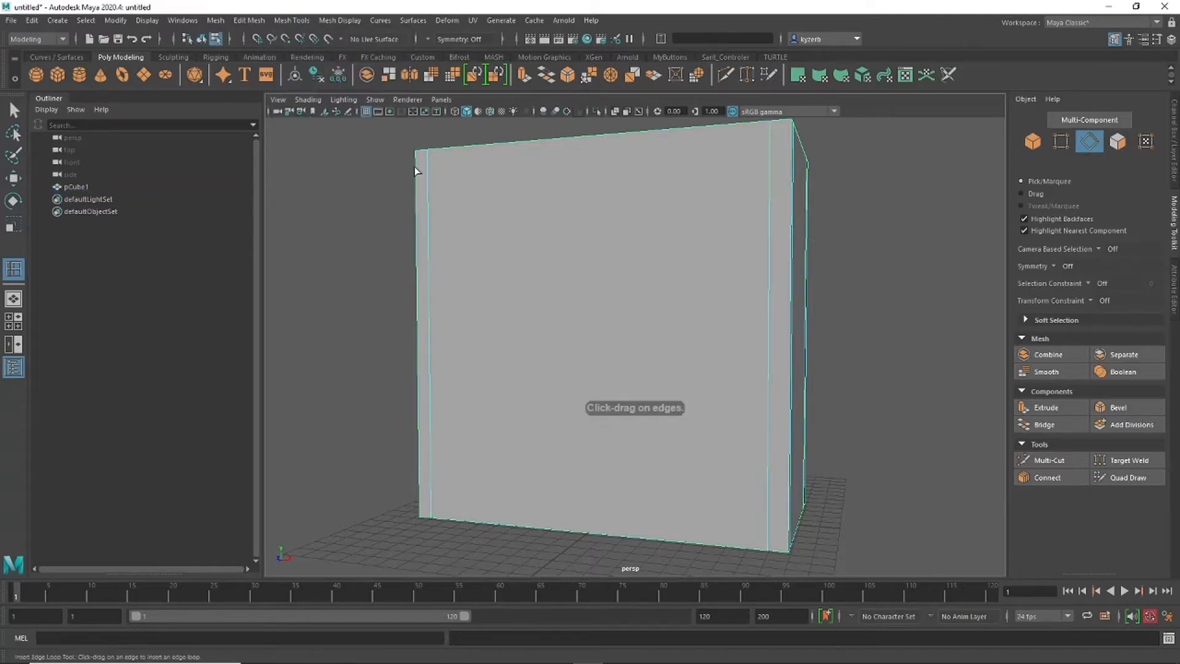
left_click(415, 167)
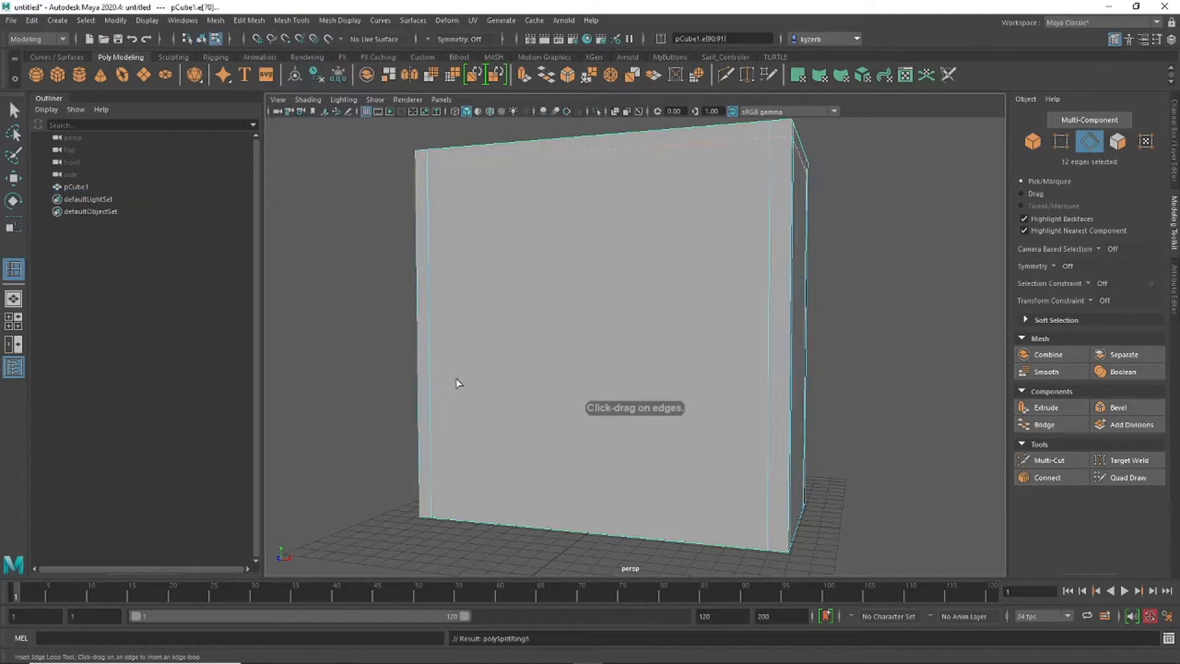
left_click(440, 503)
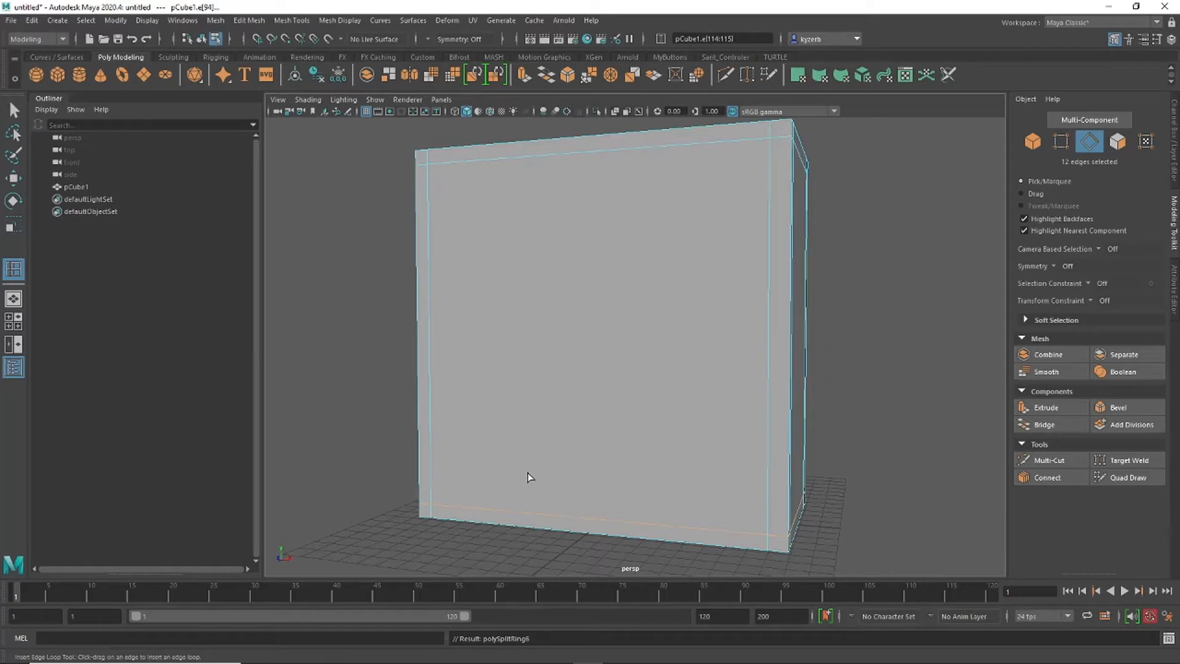
Step: Select the large central faces on the front and back of the box and assign them a new Lambert material
right_click_drag(591, 337, 591, 290)
key("q")
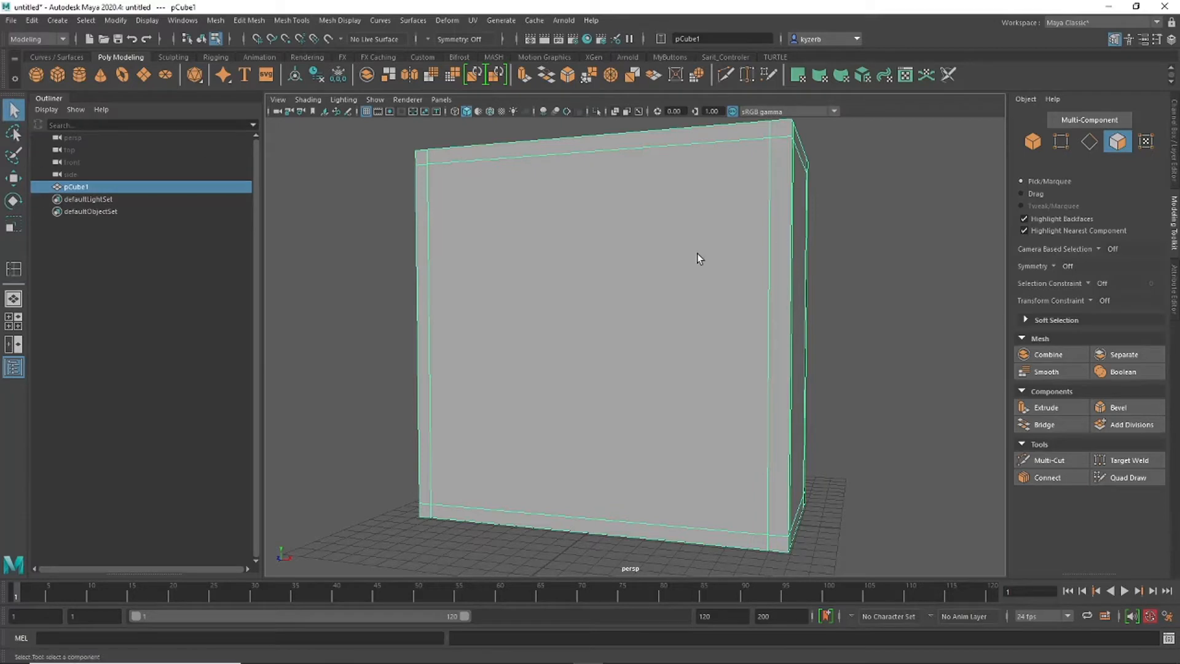
right_click_drag(563, 271, 561, 307)
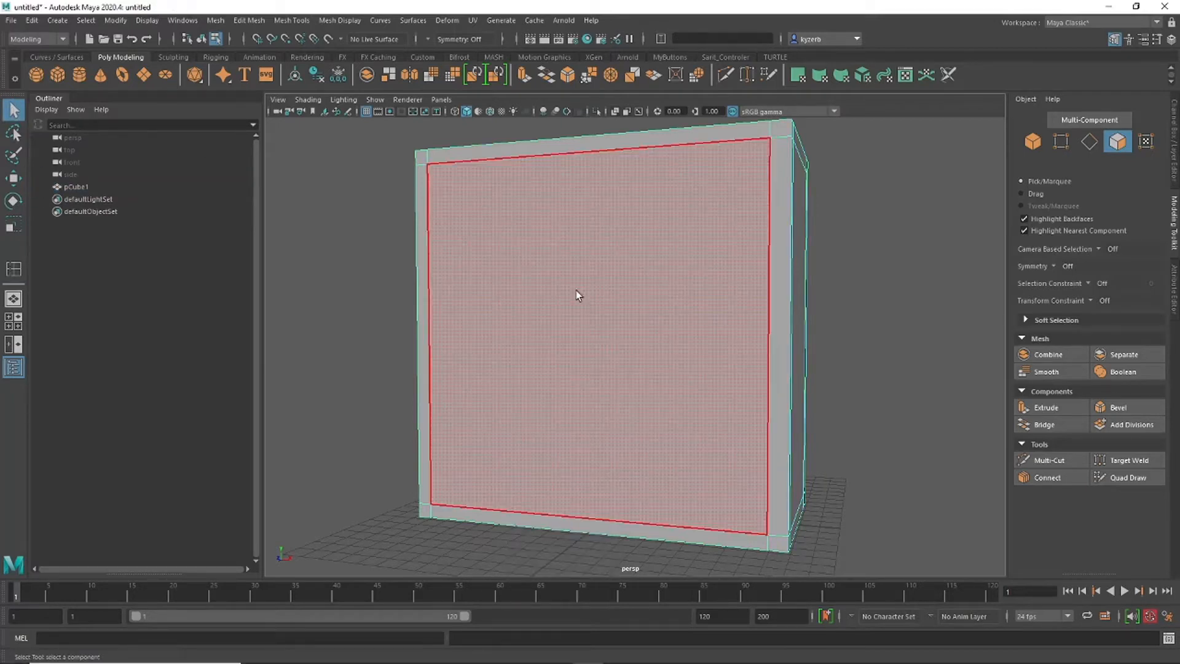
left_click(601, 287)
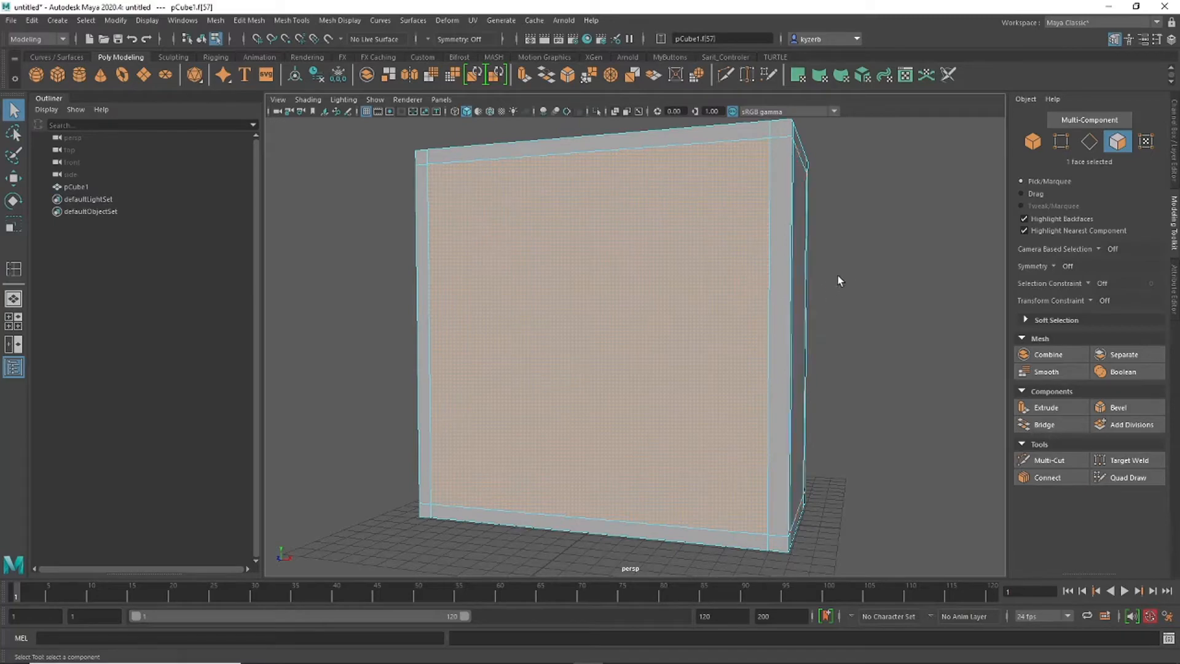
left_click_drag(841, 301, 776, 276, "alt")
left_click(609, 316, "shift")
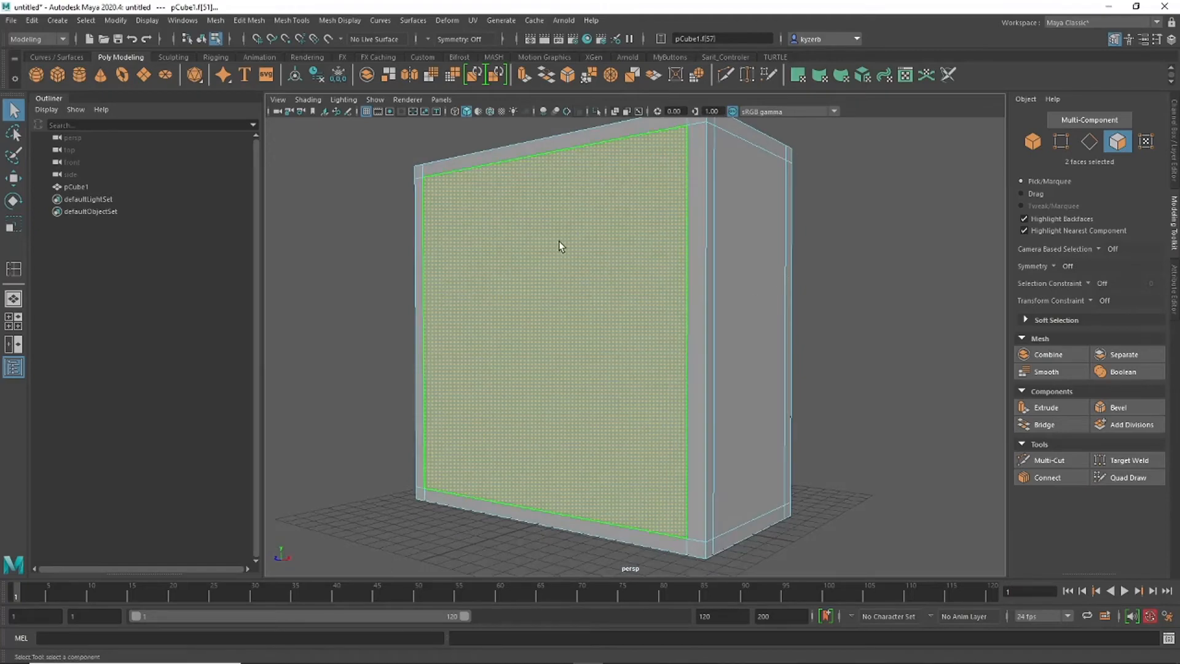
right_click_drag(556, 227, 637, 548)
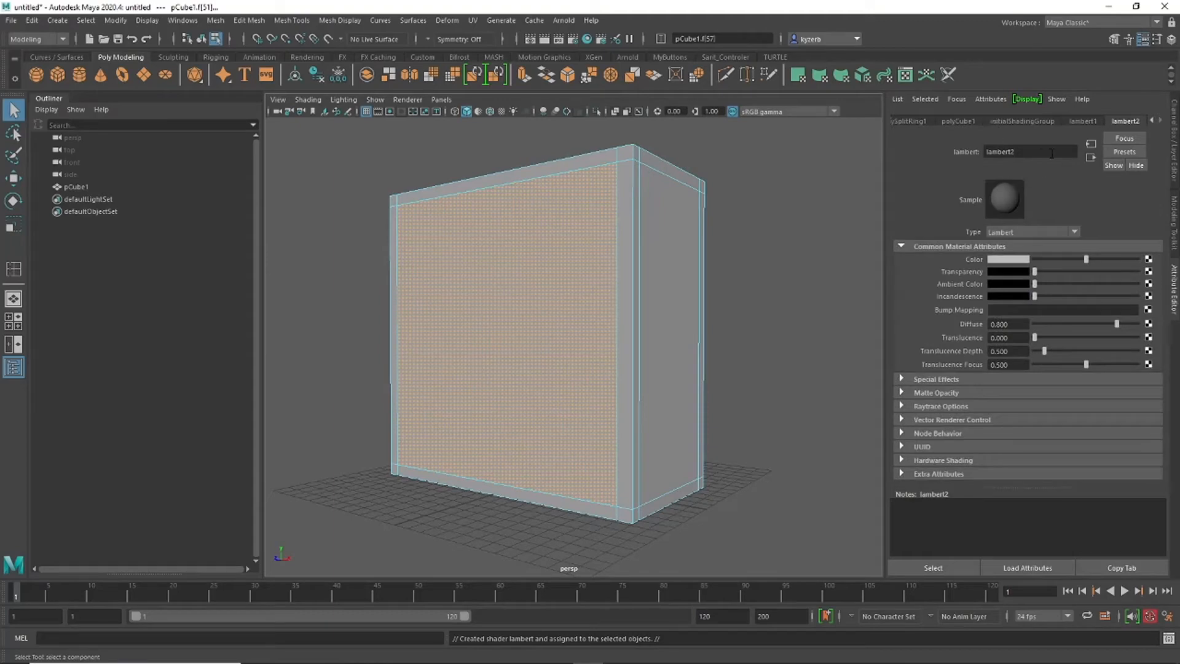
Step: Rename the new Lambert material as boxLable
double_click(1051, 153)
type("boxTable")
key("Return")
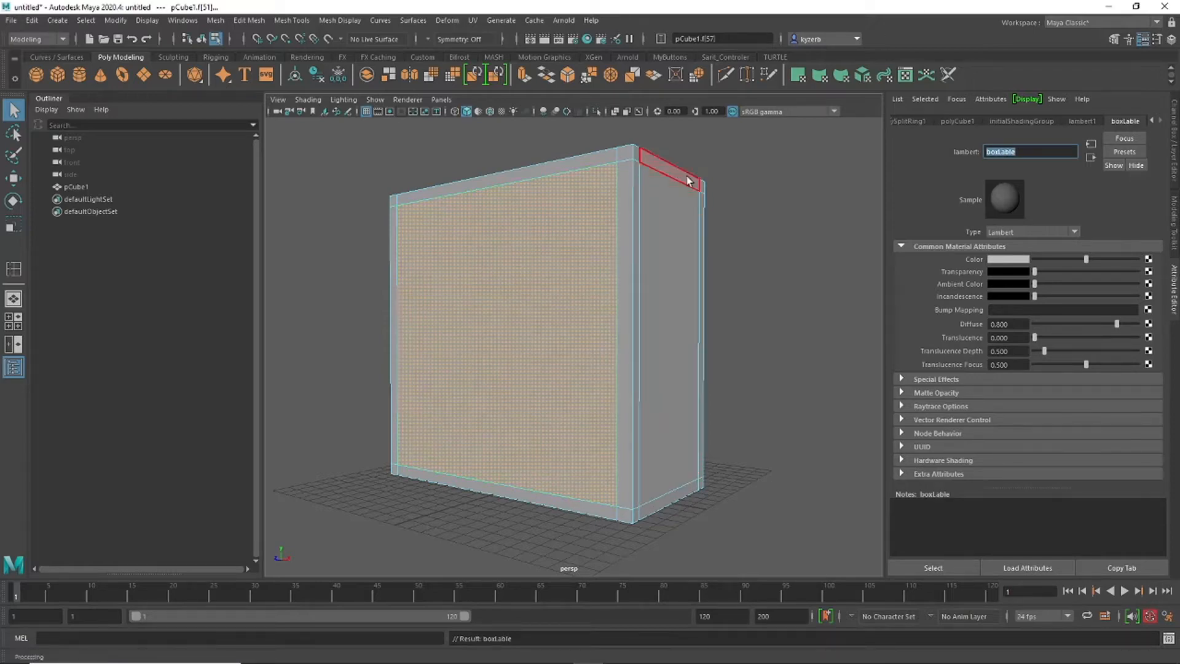
Step: Return the box to object mode and clear the selection
left_click_drag(679, 187, 541, 320, "alt")
left_click_drag(463, 324, 632, 323, "alt")
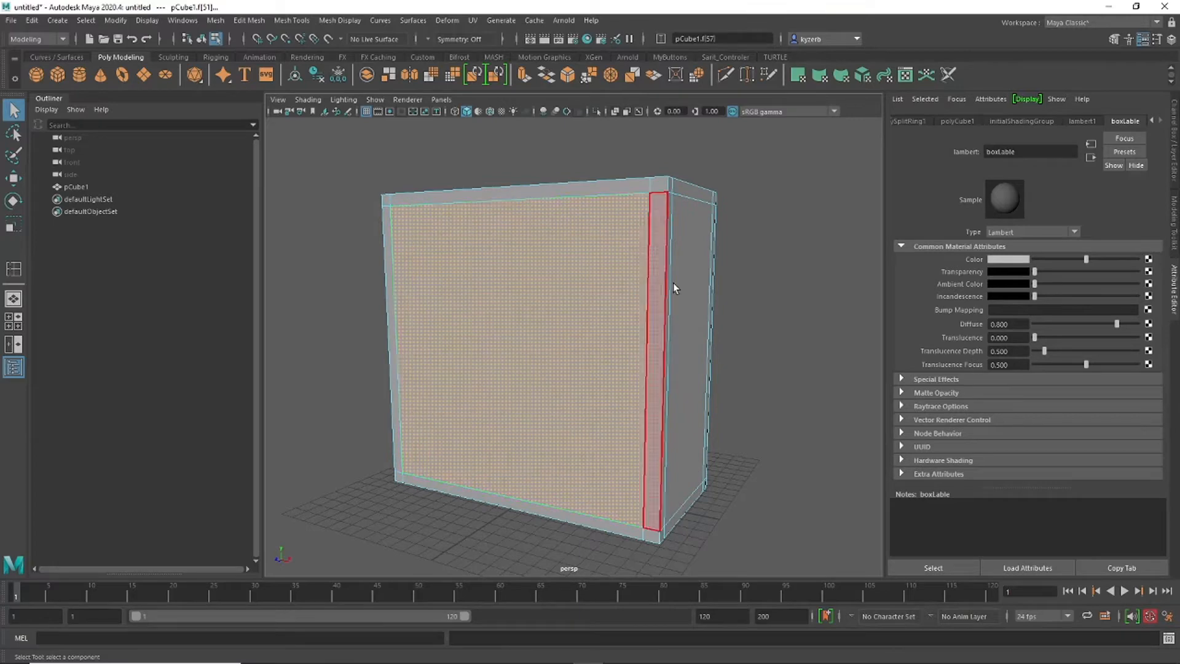
right_click_drag(604, 330, 682, 301)
left_click(741, 253)
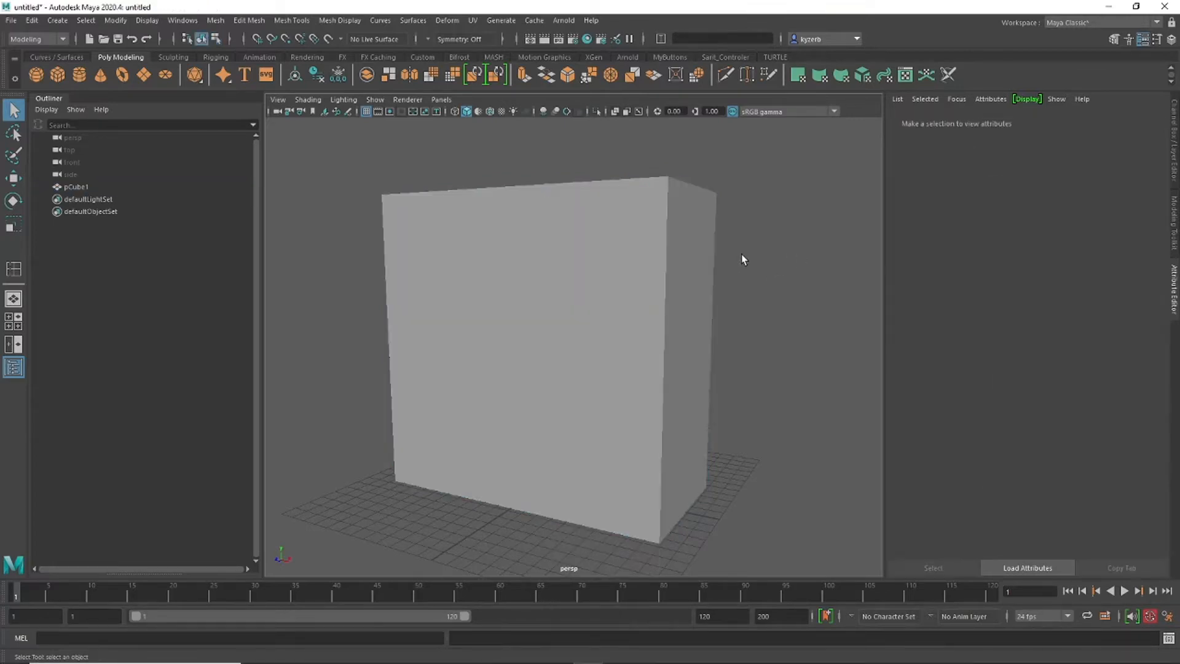
Step: Select the whole box and assign it a new Lambert material
left_click_drag(741, 253, 546, 318, "alt")
left_click(610, 350)
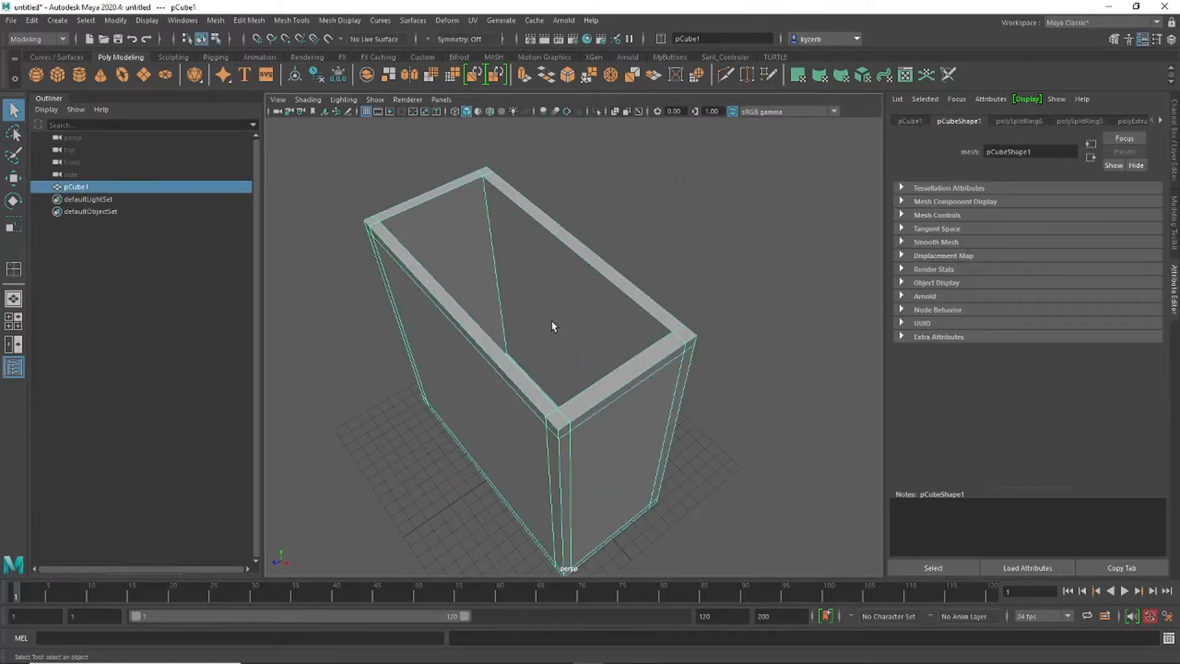
right_click_drag(551, 320, 651, 555)
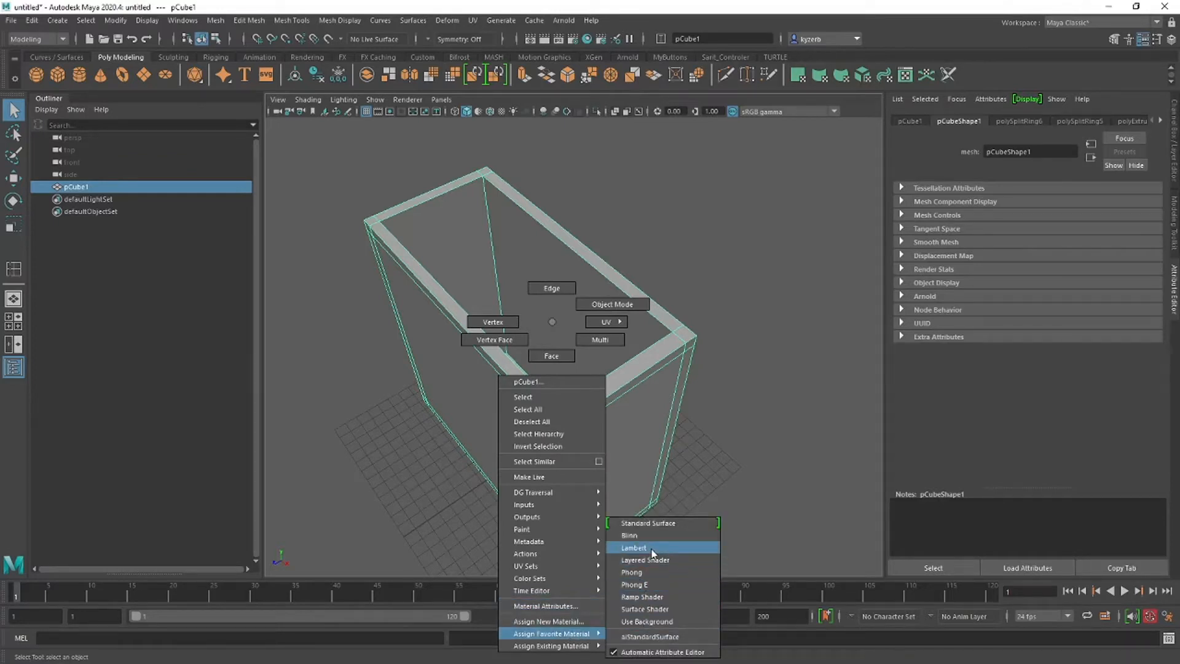
right_click_drag(655, 552, 654, 551)
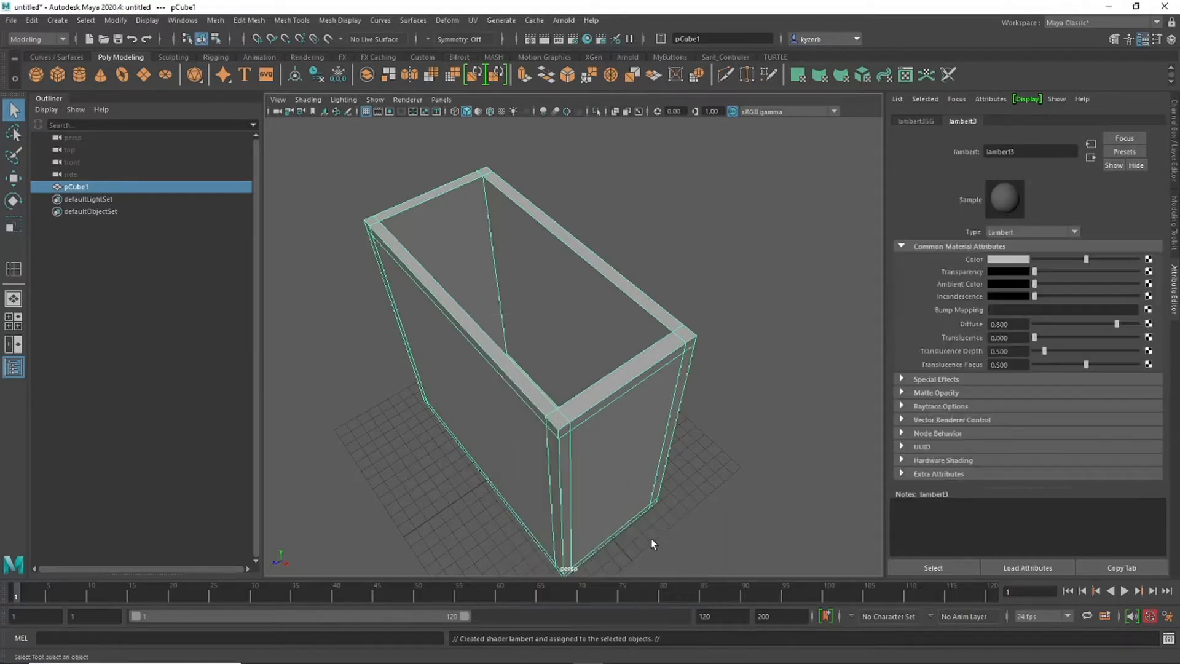
Step: Rename the box's new Lambert material as boxColor
left_click_drag(650, 538, 667, 344, "alt")
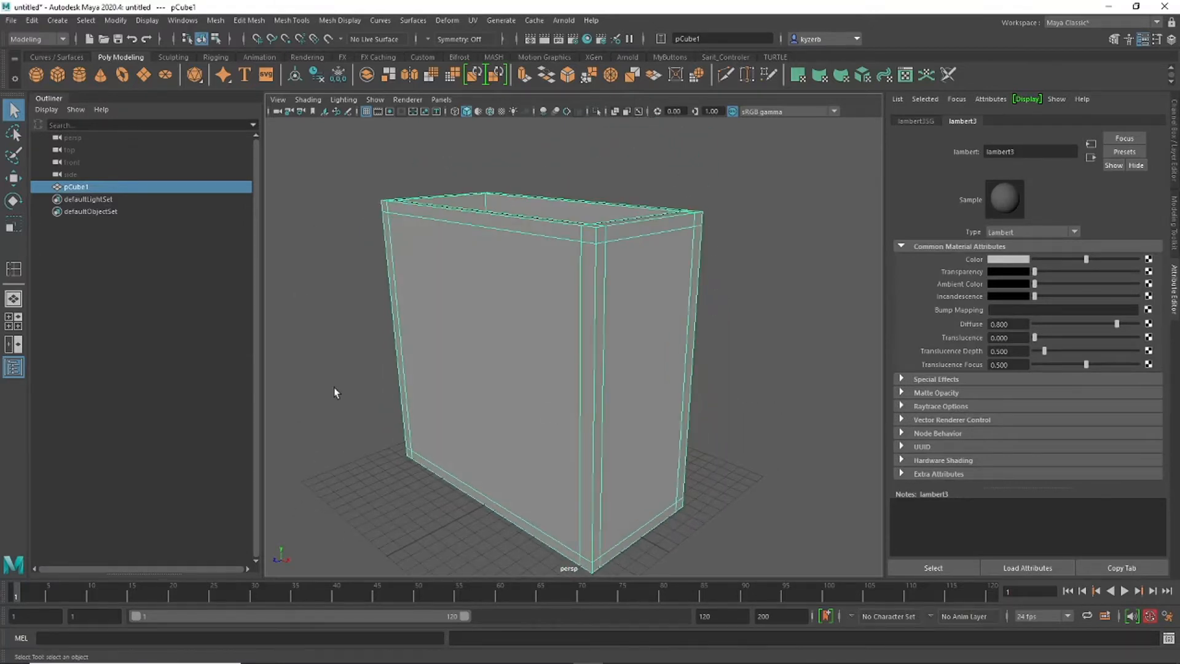
double_click(1030, 148)
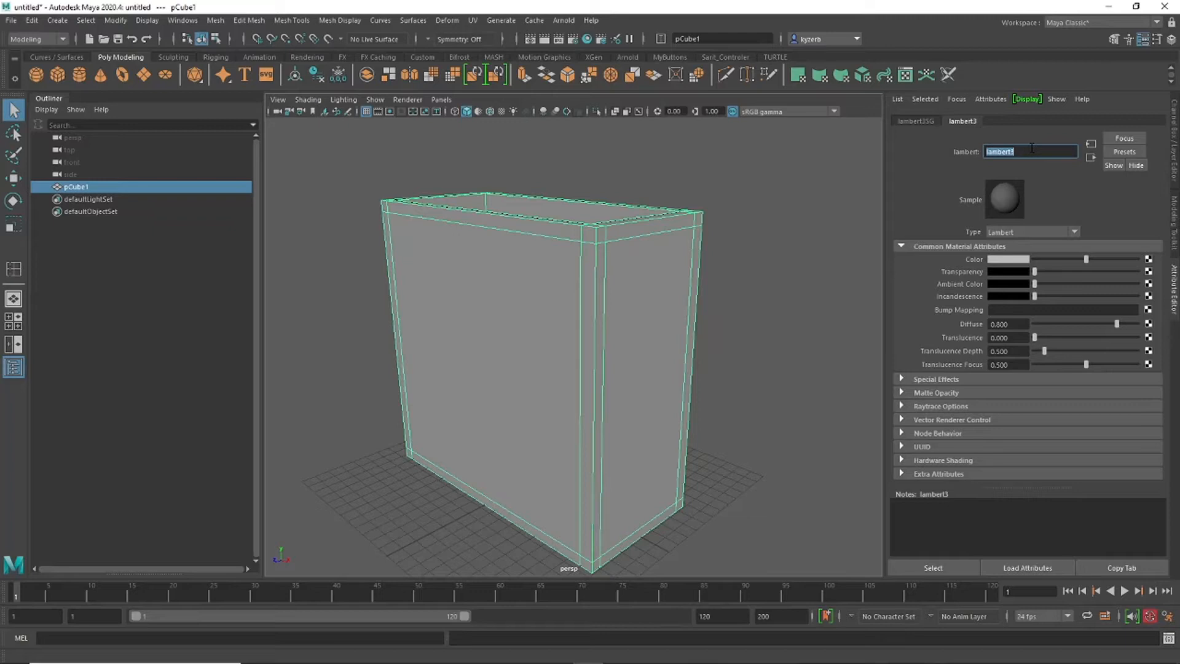
type("boxColor")
key("Return")
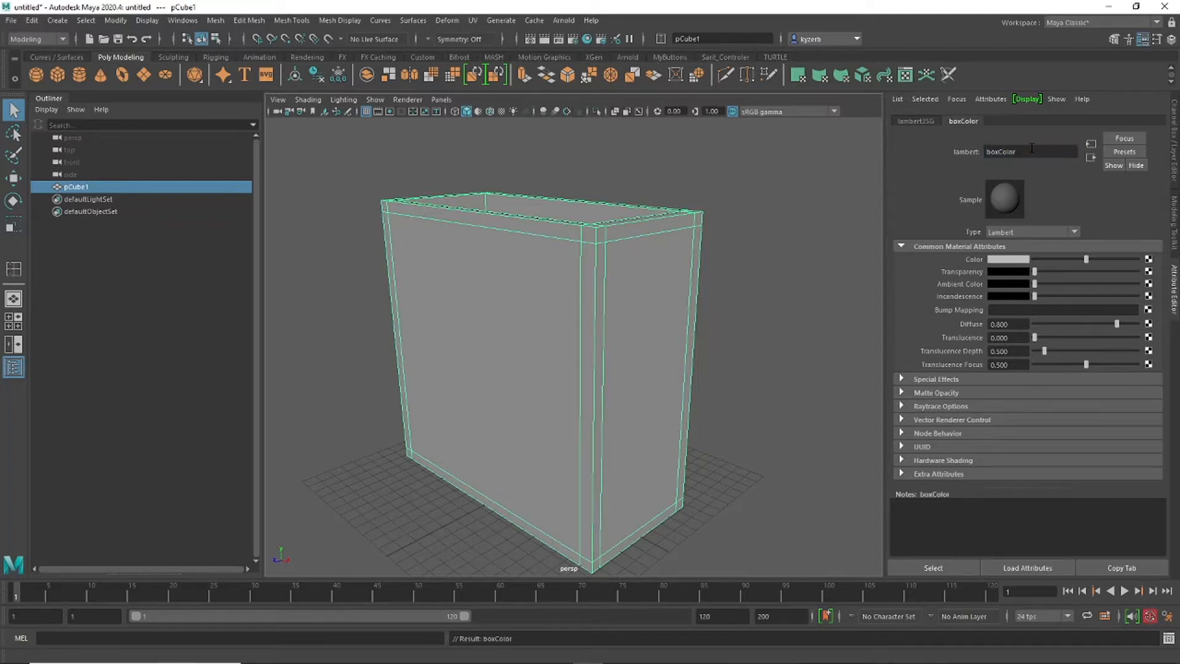
Step: Set the boxColor material's color to a fully saturated bright green at maximum brightness
left_click(1011, 259)
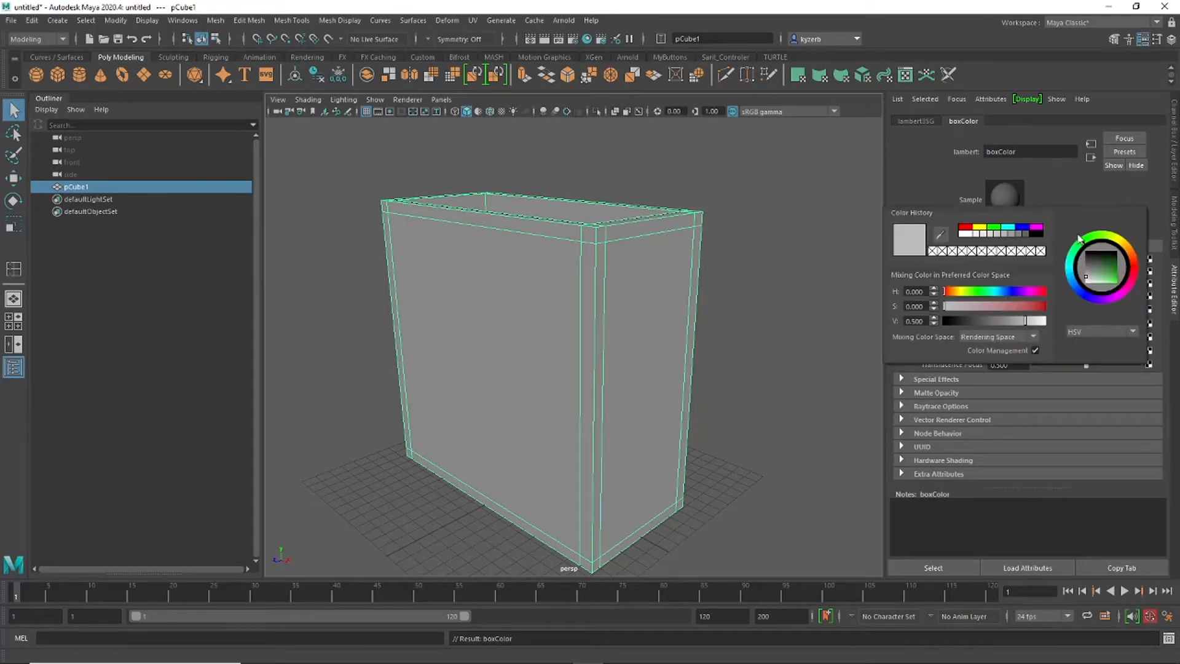
left_click(976, 291)
left_click_drag(992, 306, 1130, 306)
left_click_drag(1032, 320, 1115, 322)
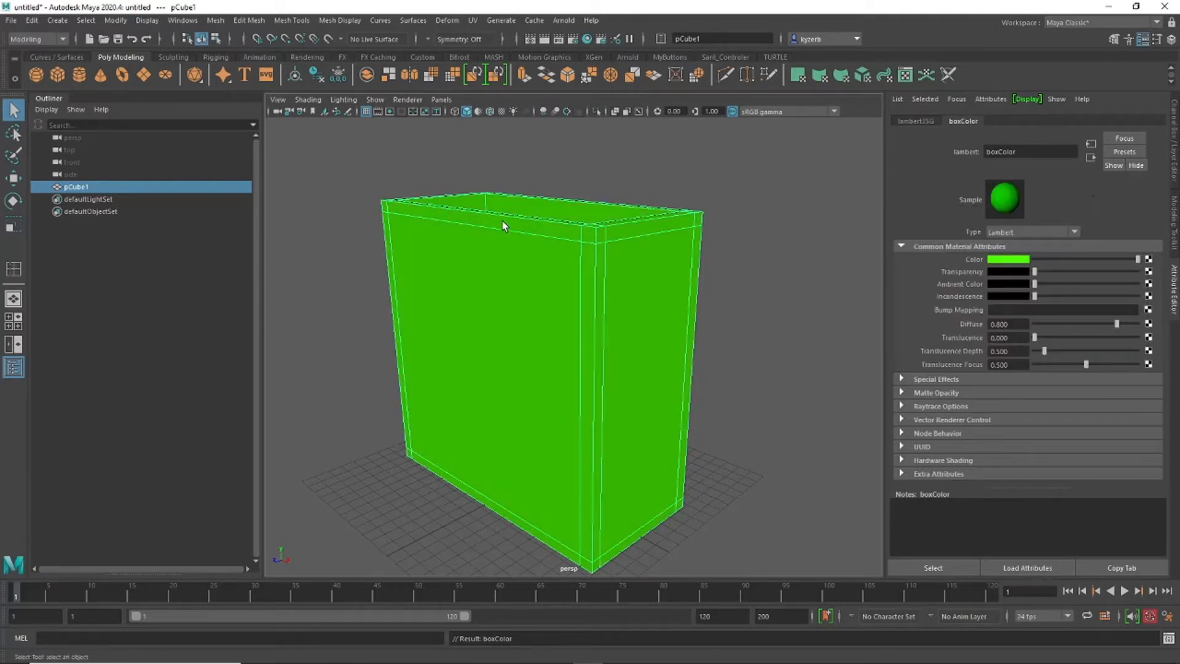
Step: Select the large central faces on the front and back of the box and assign them the existing boxLable material again
key("f")
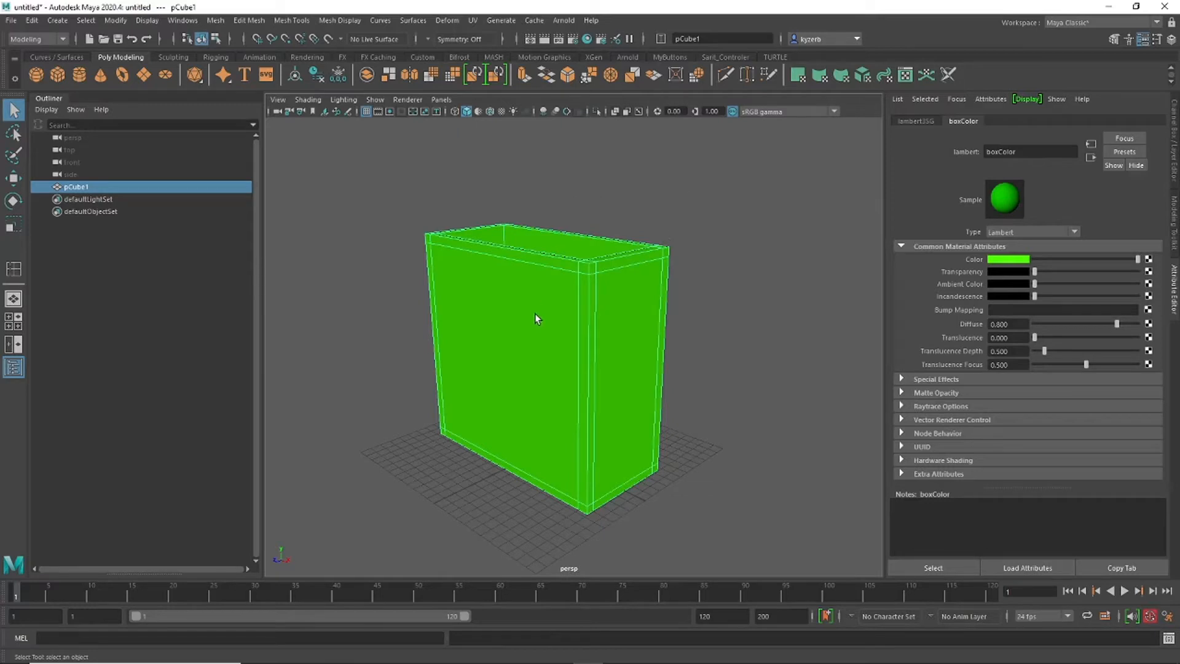
right_click_drag(536, 315, 537, 345)
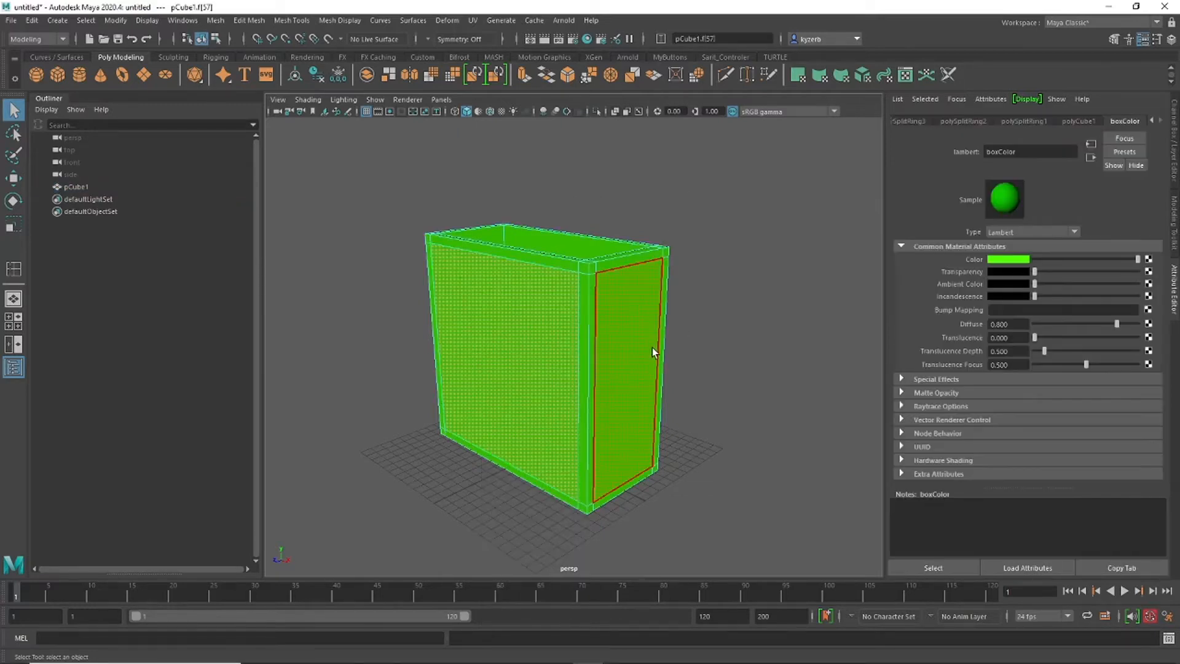
left_click_drag(652, 348, 548, 271, "alt")
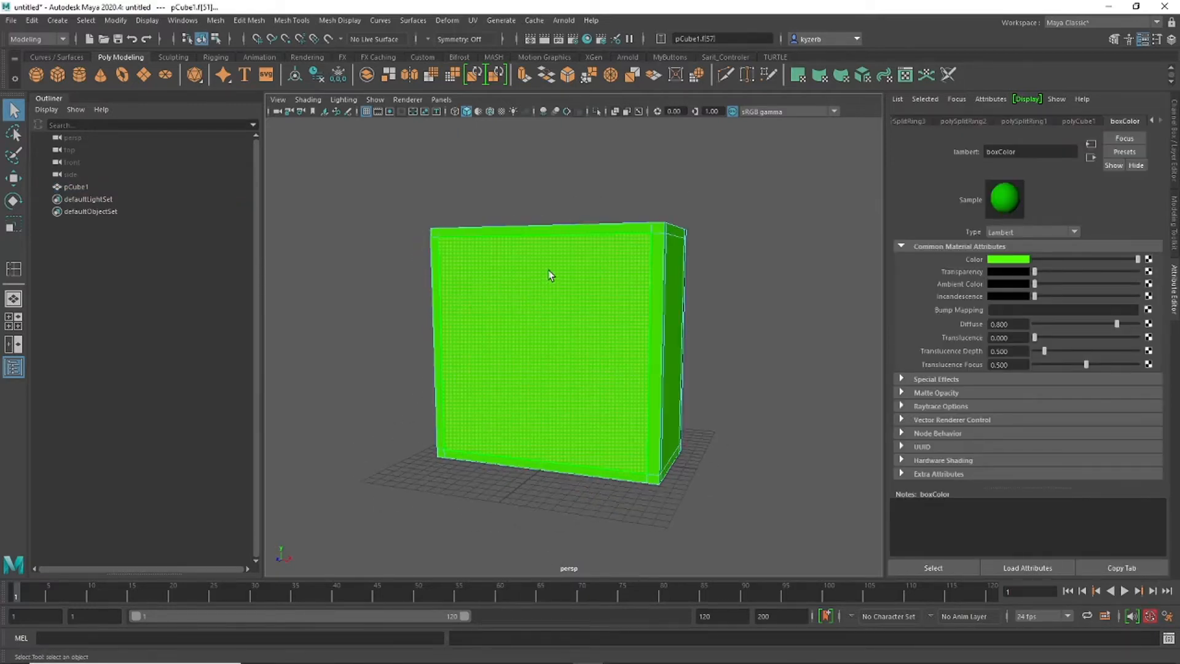
right_click_drag(577, 326, 677, 611)
left_click(755, 298)
left_click_drag(757, 303, 600, 295, "alt")
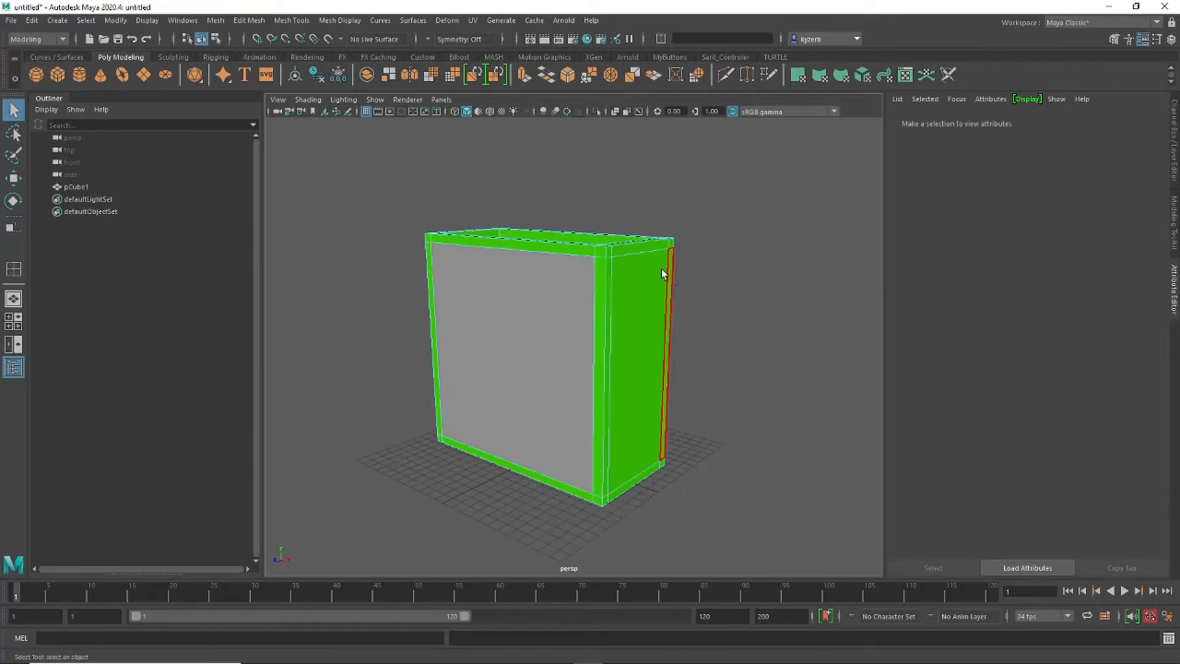
Step: Check the label face on the back of the box, return the box to object mode and clear the selection
left_click_drag(650, 320, 582, 336, "alt")
left_click(588, 338)
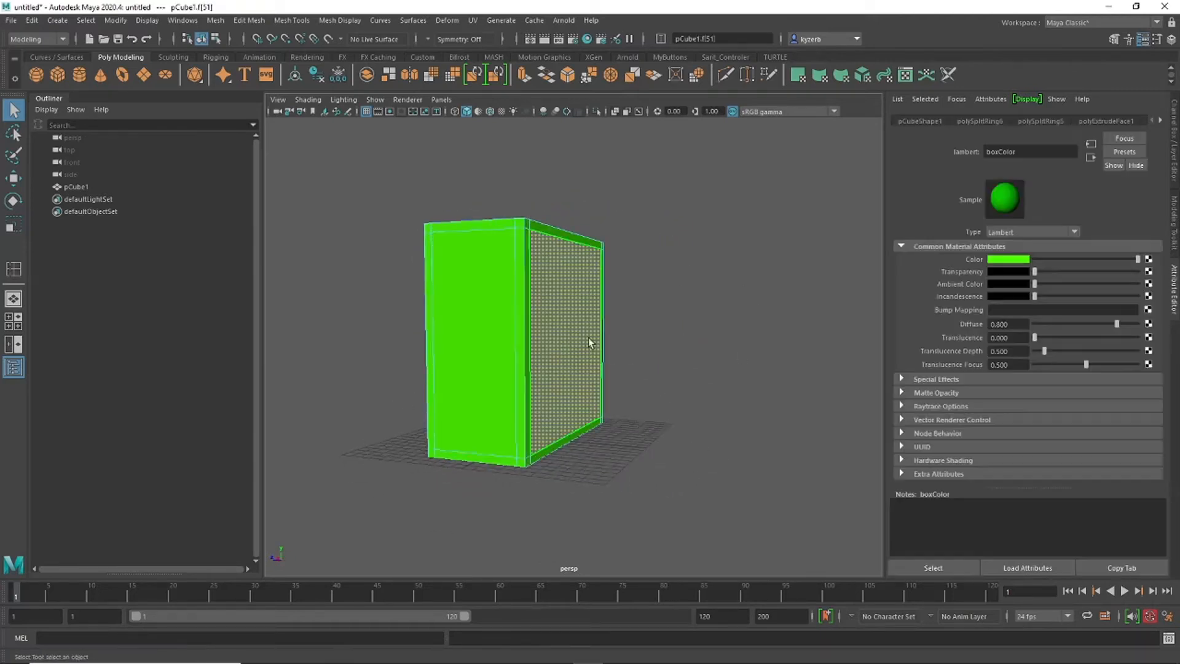
left_click(696, 285)
left_click_drag(697, 287, 794, 330, "alt")
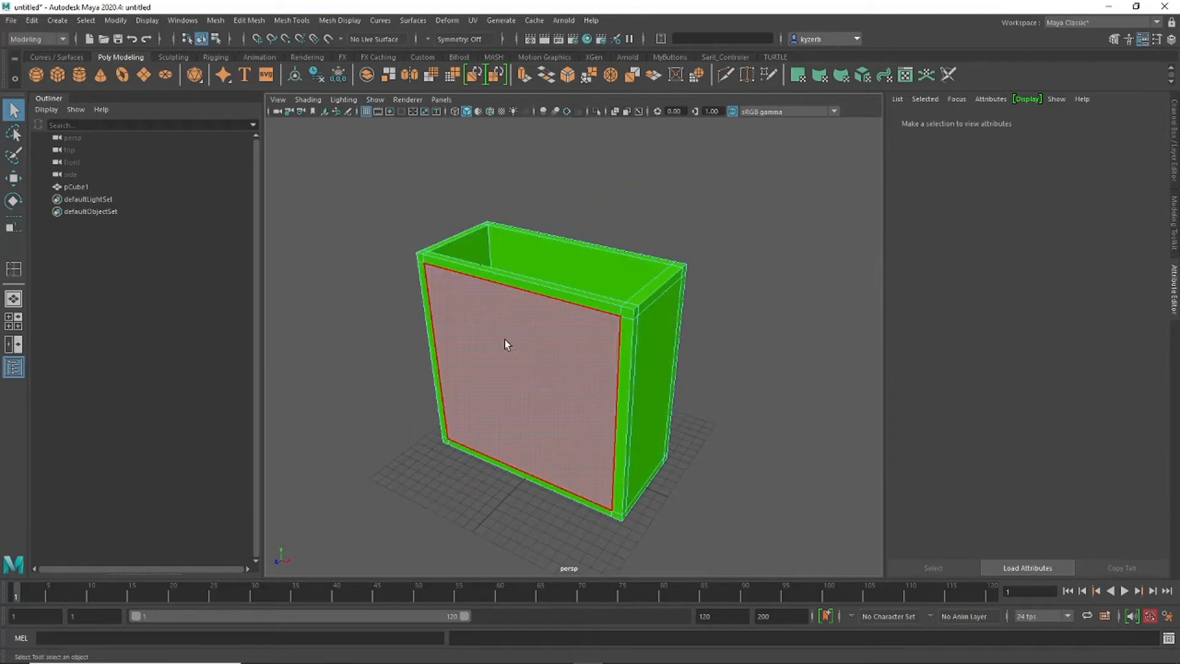
right_click_drag(581, 328, 661, 315)
left_click(764, 302)
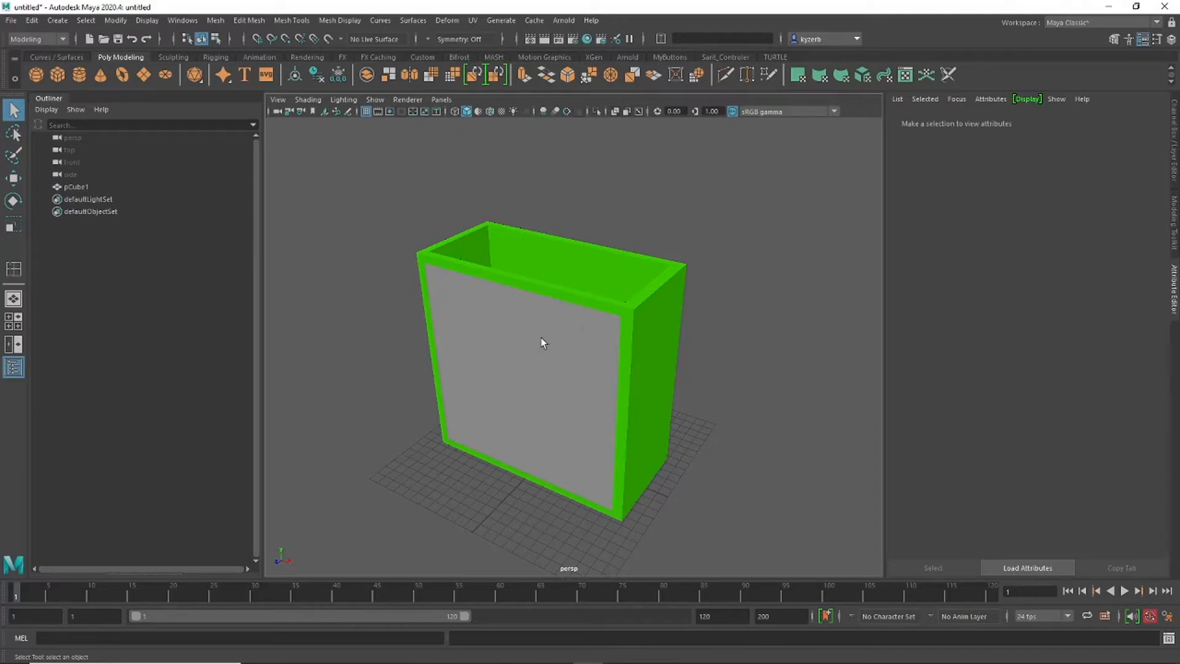
left_click_drag(554, 352, 531, 332, "alt")
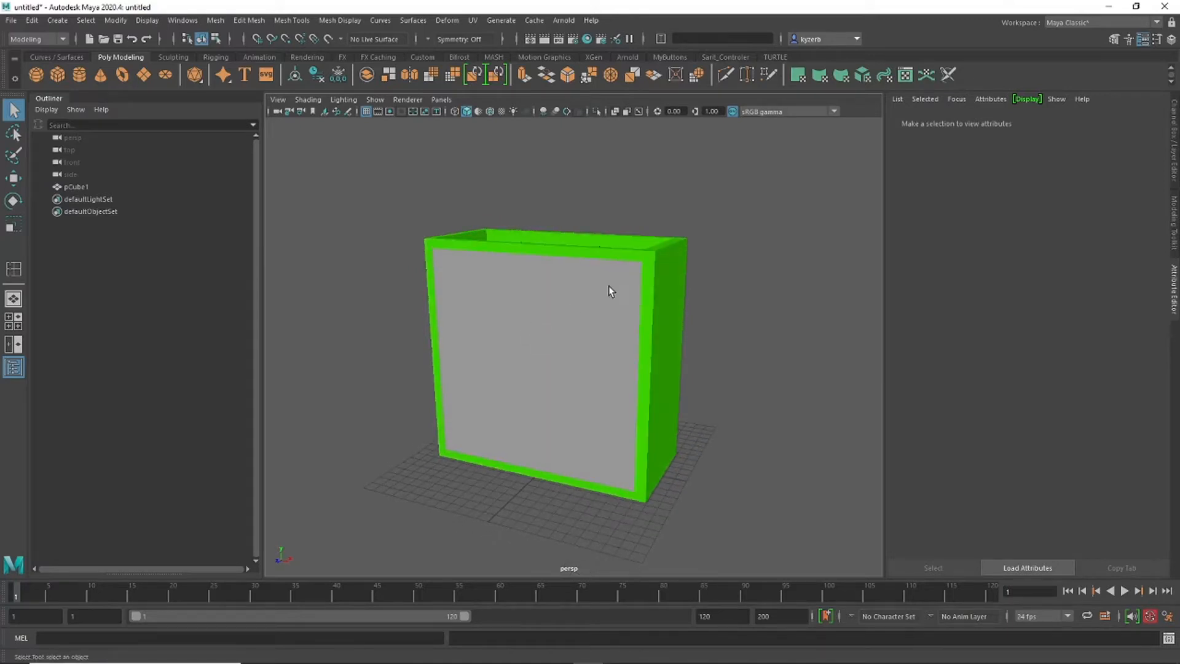
Step: Switch to the UV Editing workspace and select the box to display its UV layout
left_click(1082, 23)
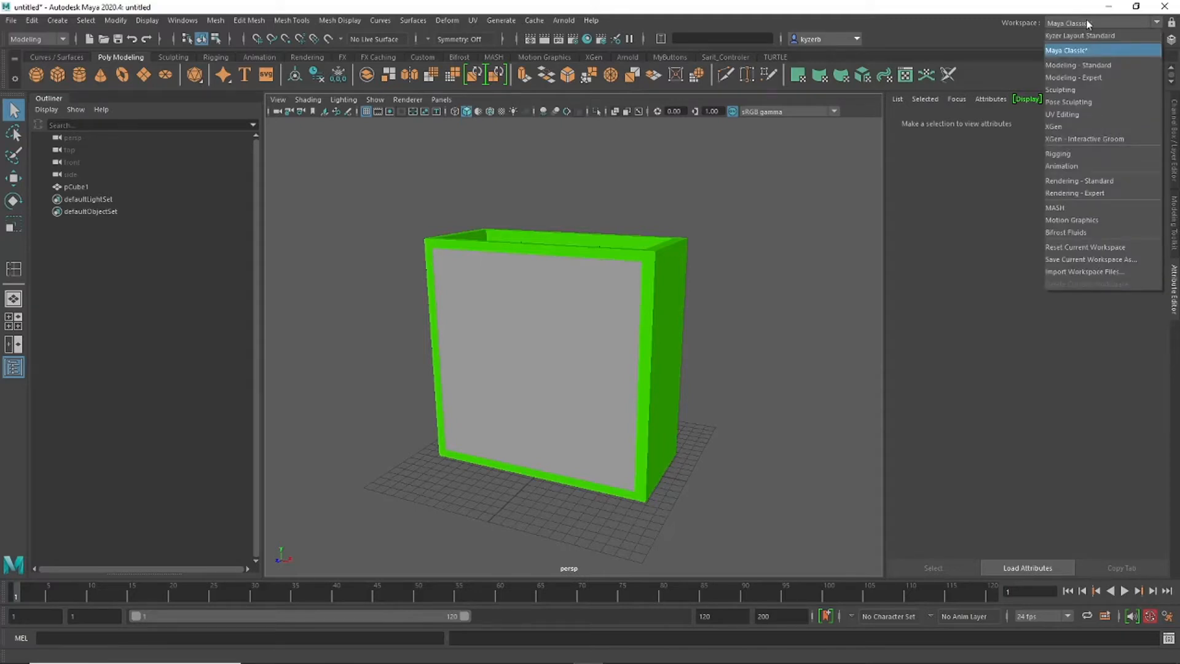
left_click(1088, 113)
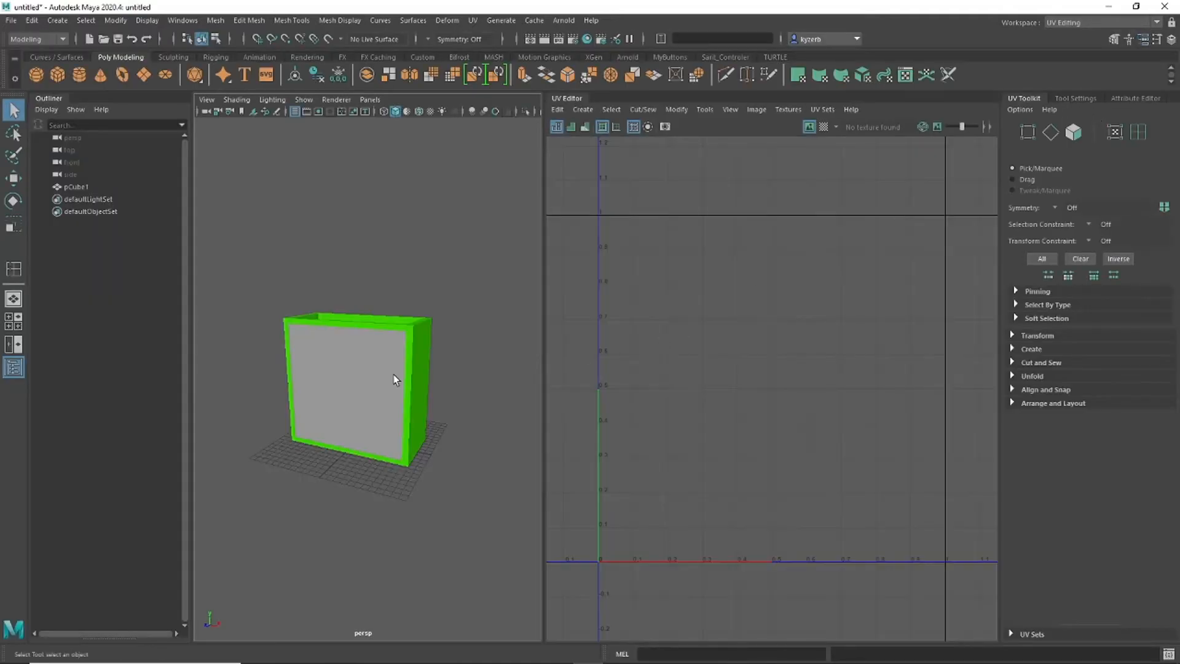
left_click(342, 368)
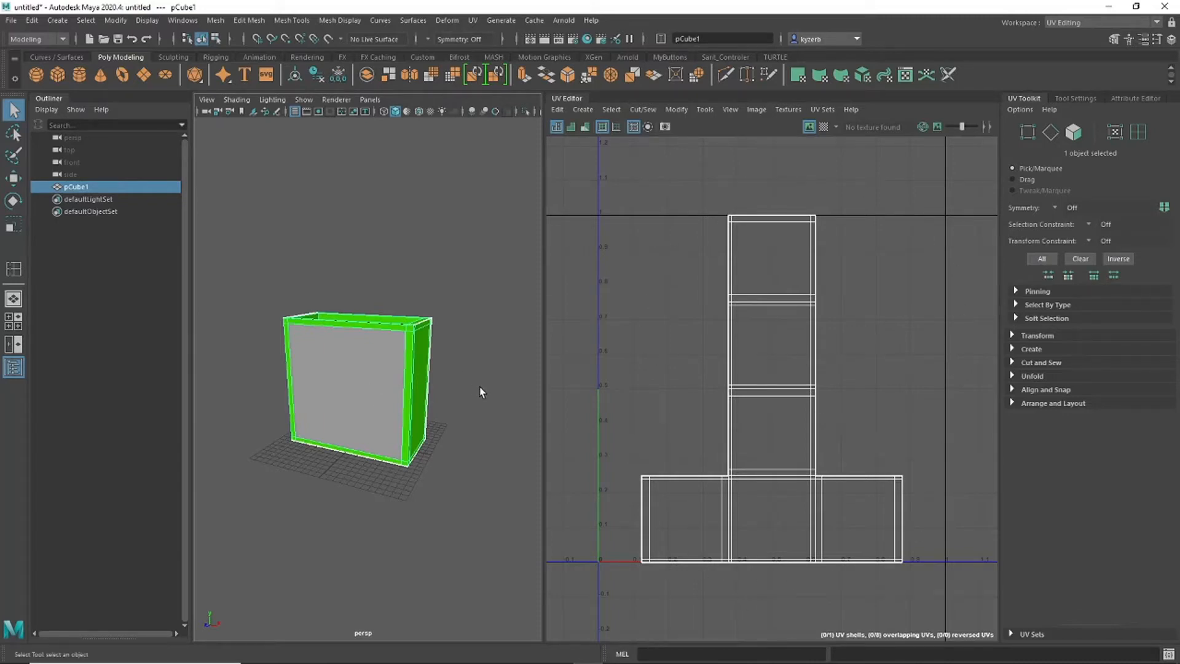
Step: Select the box's large front face to locate it in the UV layout, and collapse the Outliner to widen the 3D view
left_click_drag(469, 392, 387, 283, "alt")
scroll(415, 362, "up", 8)
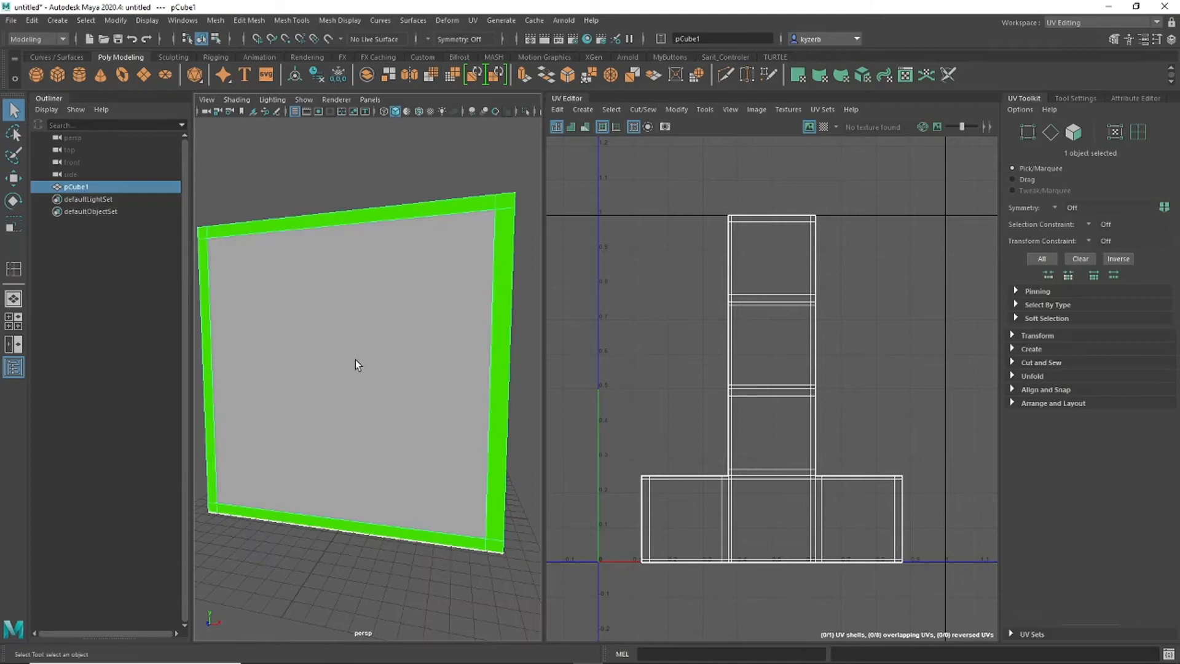
left_click_drag(358, 365, 245, 368, "alt")
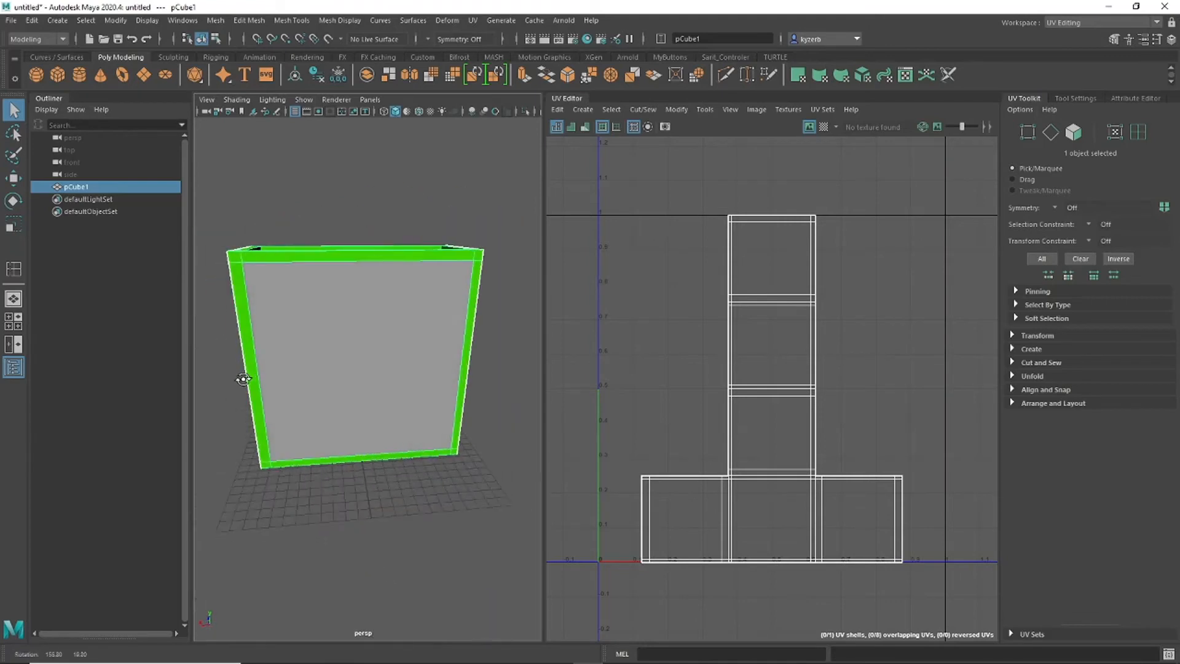
left_click_drag(342, 366, 470, 356, "alt")
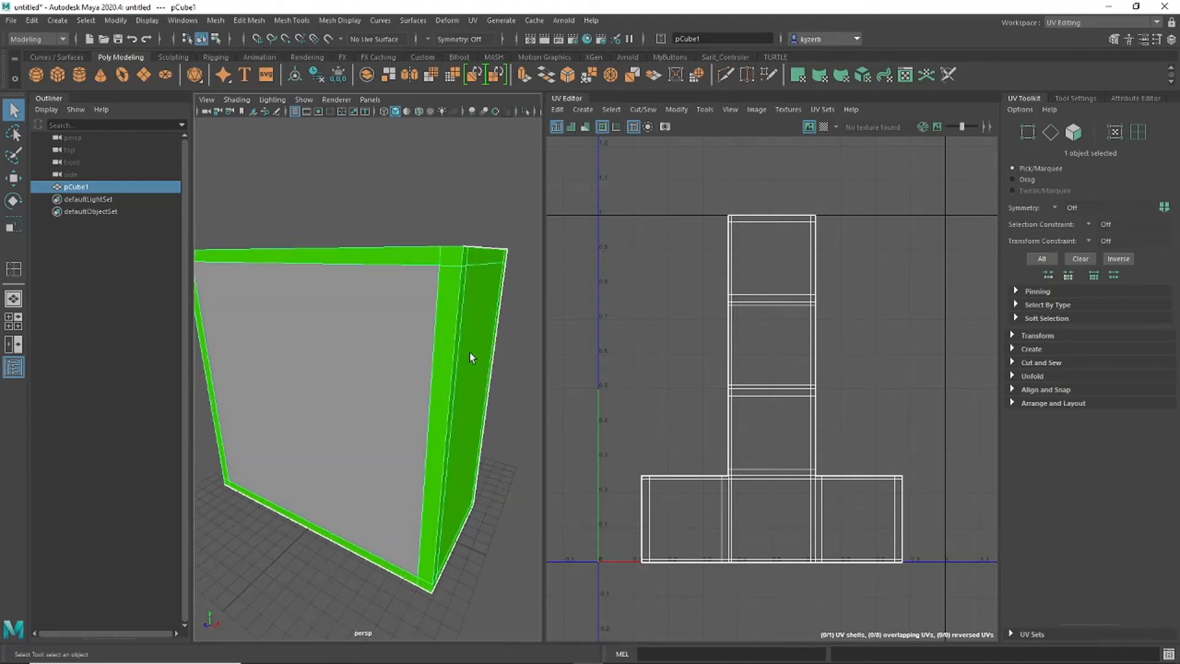
right_click_drag(403, 391, 409, 360)
left_click(409, 360)
left_click(350, 343)
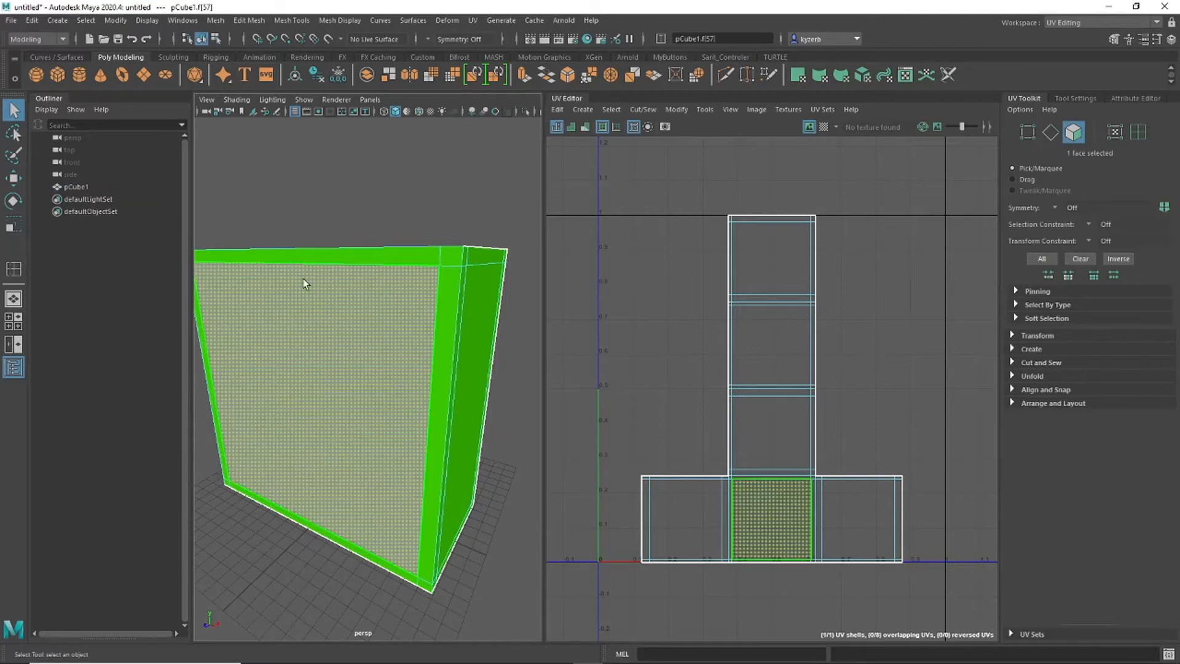
double_click(53, 100)
right_click_drag(398, 329, 307, 331, "alt")
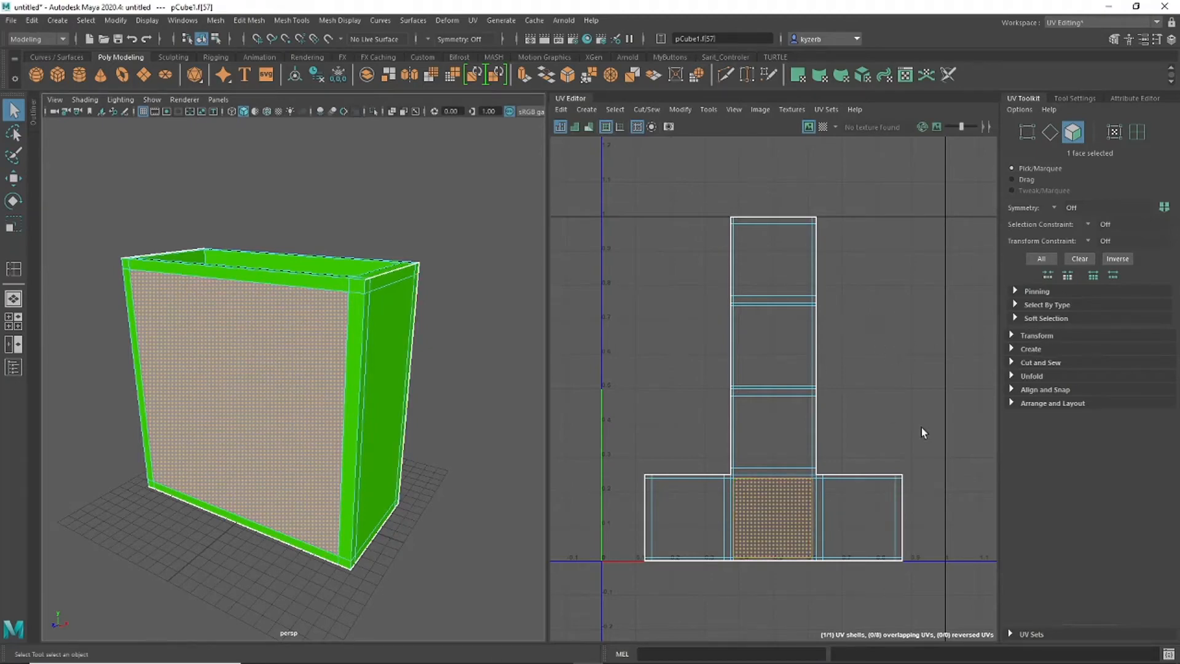
Step: Select the four edges bordering the front label face in the UV layout and cut the UVs along them
right_click(850, 429)
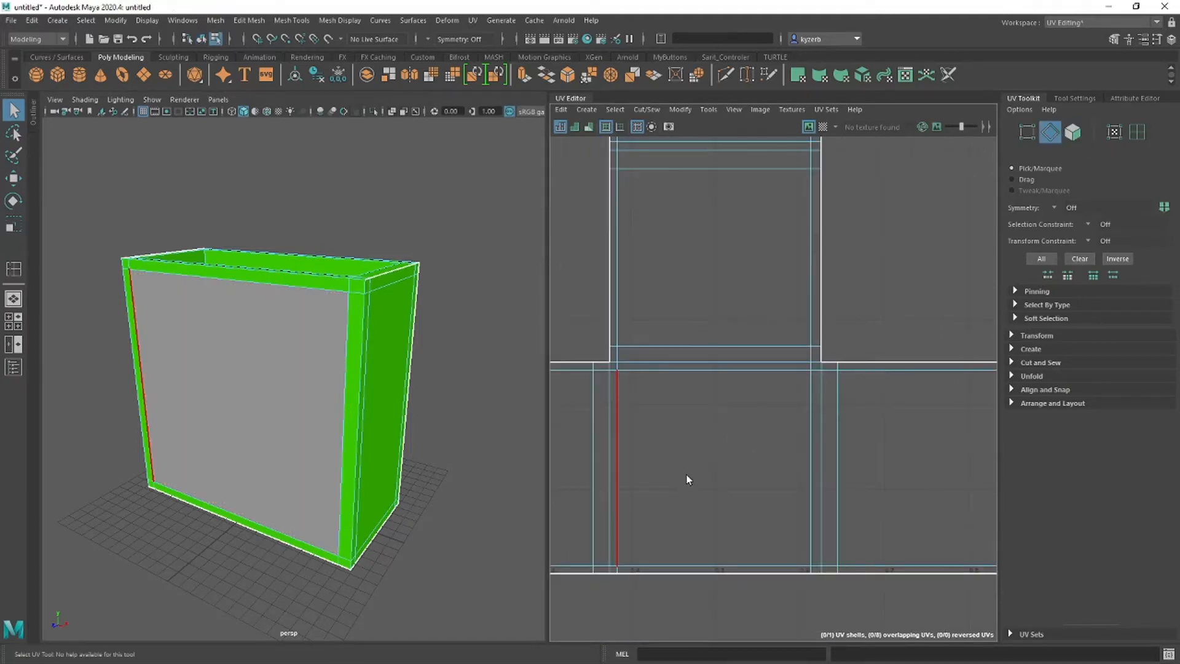
right_click(686, 474)
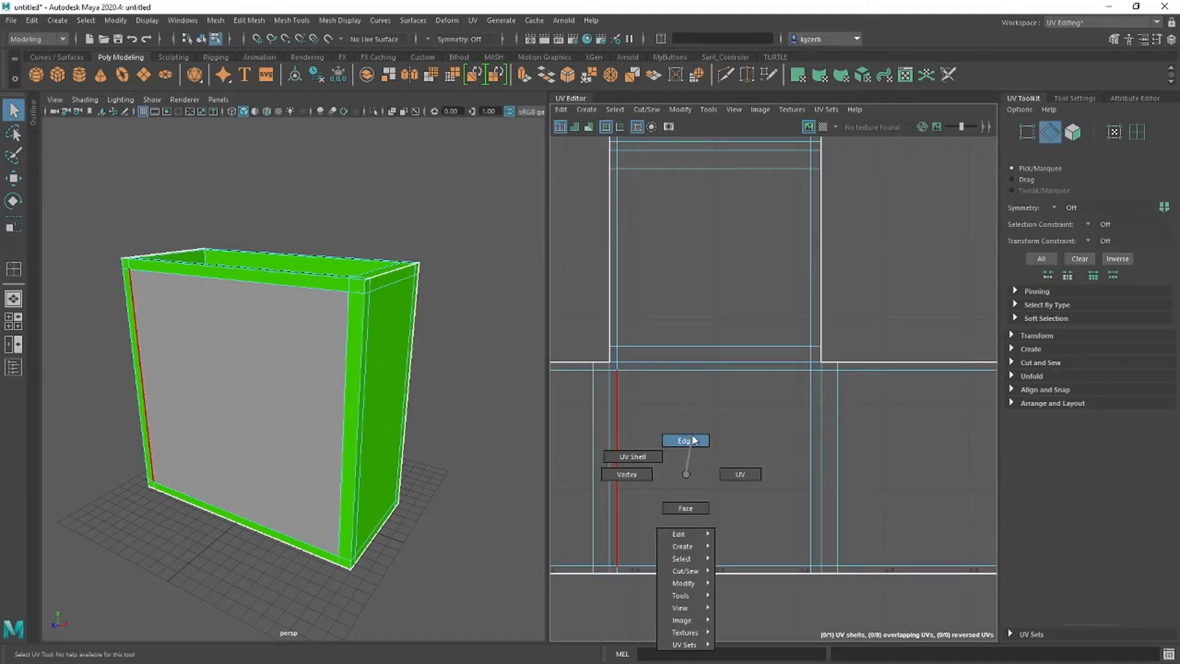
right_click_drag(692, 435, 691, 434)
left_click(701, 366)
left_click(646, 440, "shift")
left_click(746, 518, "shift")
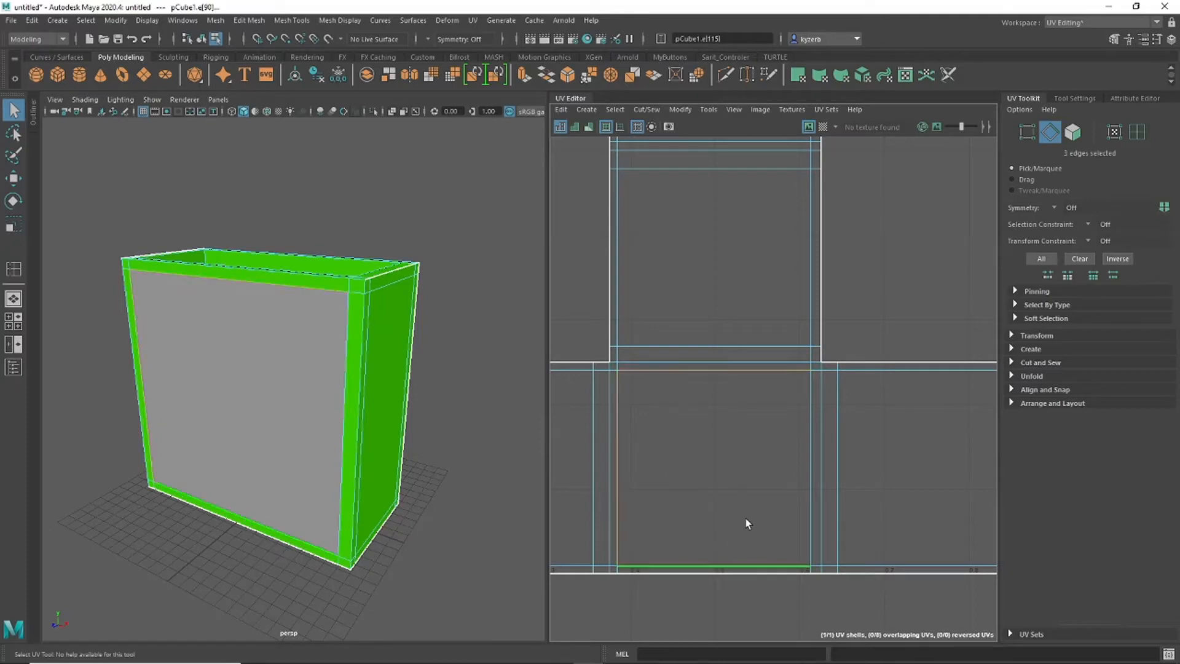
left_click(788, 486, "shift")
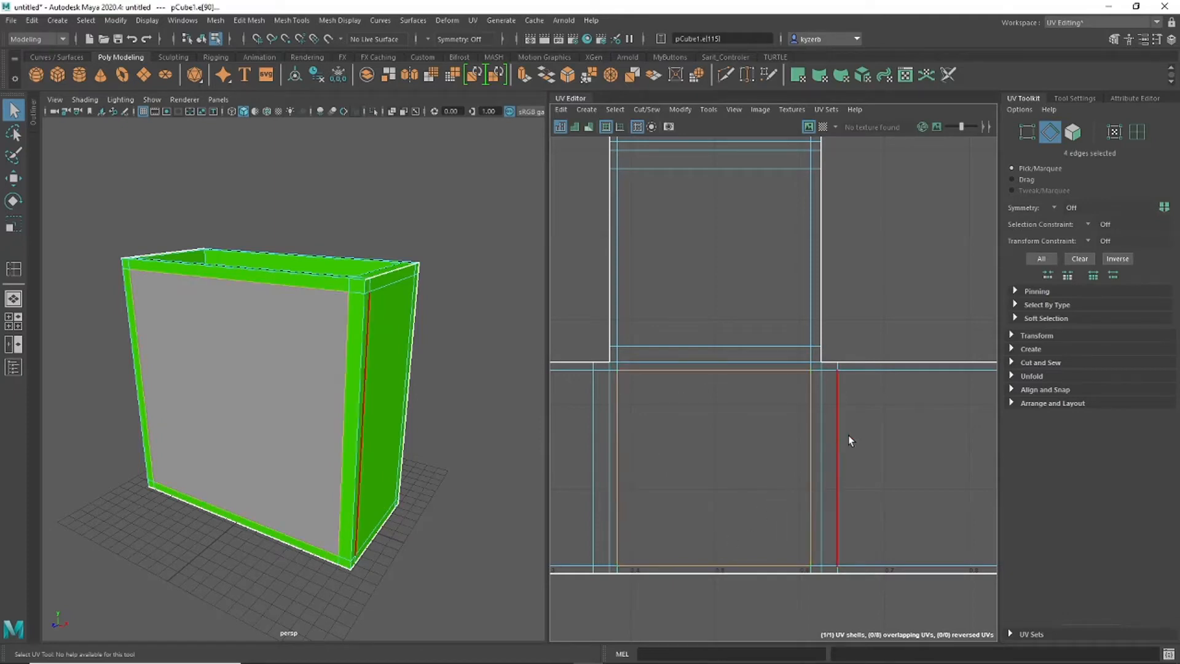
left_click(1028, 364)
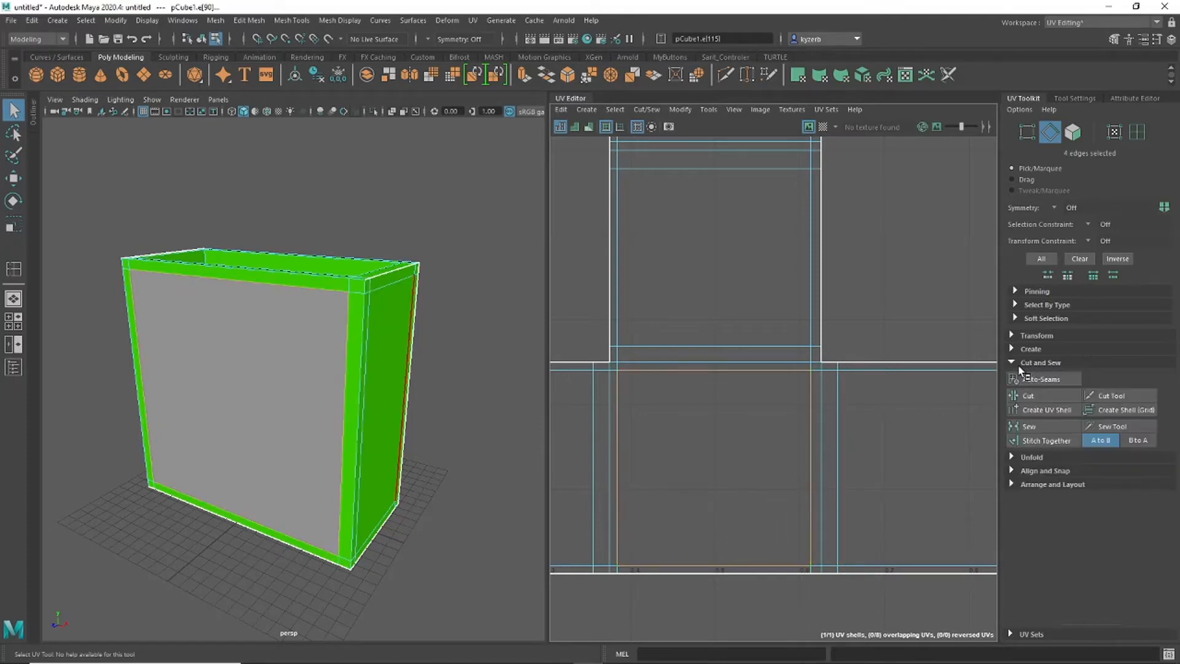
left_click(1046, 397)
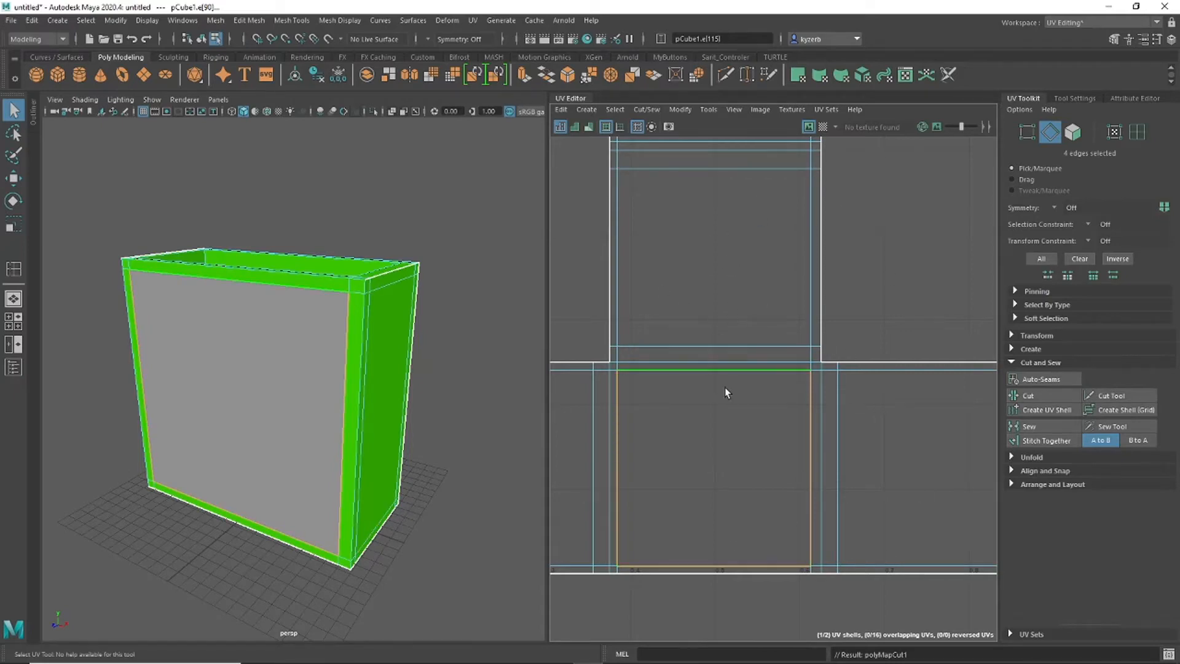
Step: Select the UV shell of the front label face and move it into the empty space to the right of the vertical UV strip
right_click_drag(689, 460, 715, 471)
double_click(690, 459)
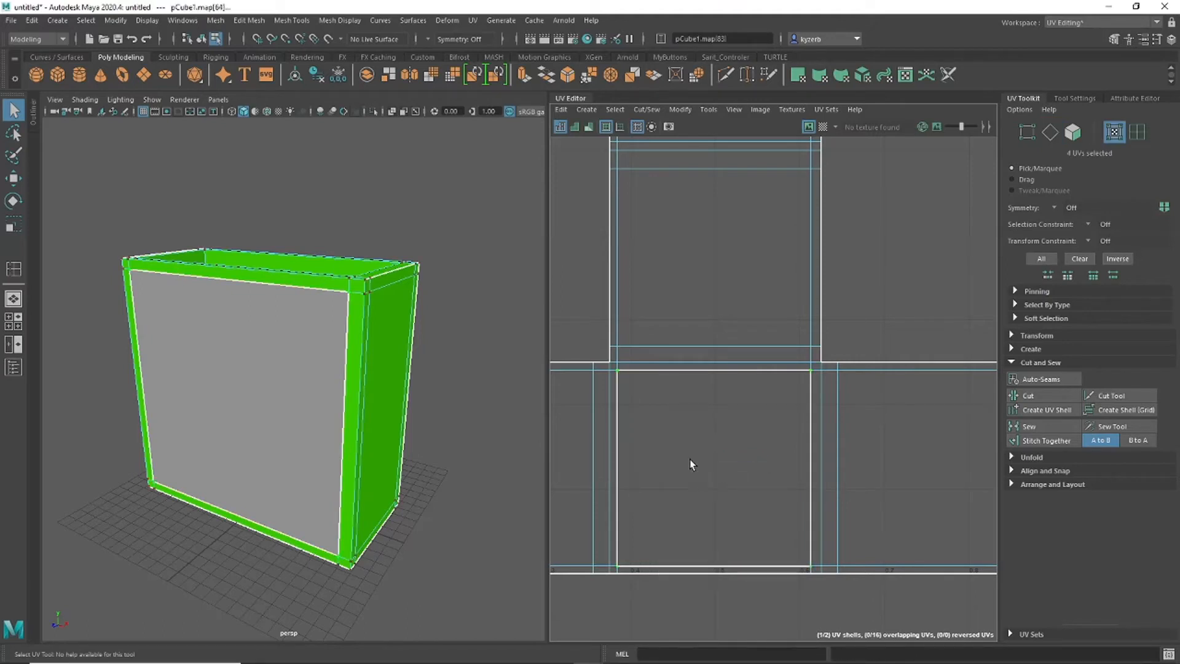
scroll(696, 455, "down", 2)
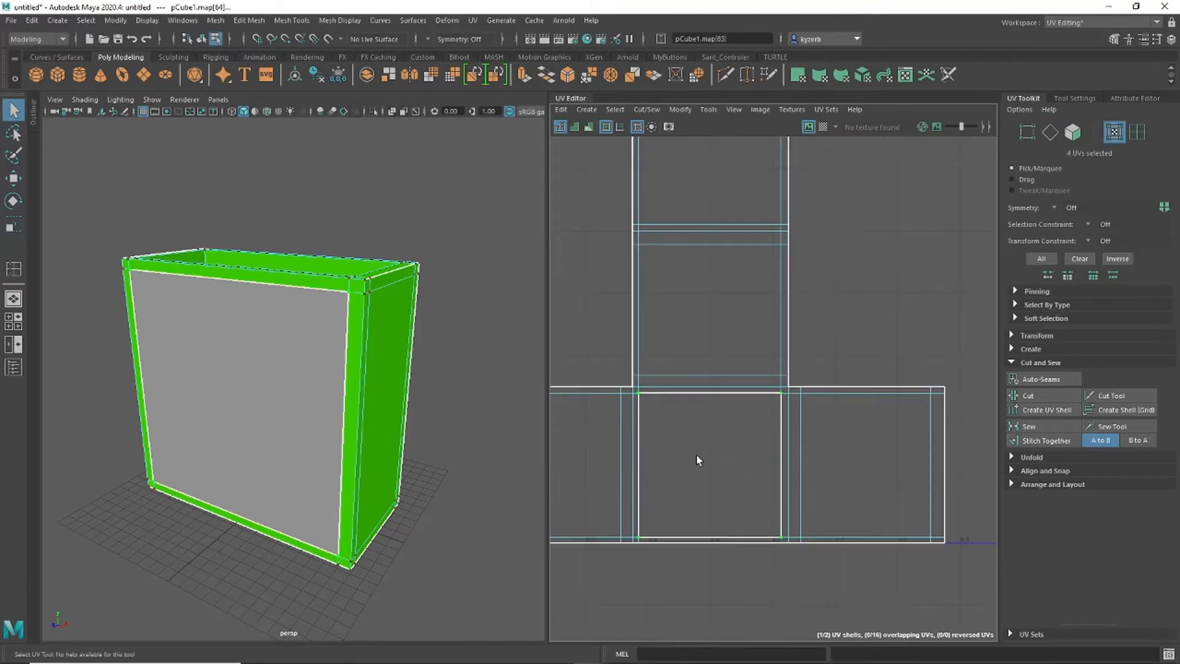
scroll(712, 474, "down", 3)
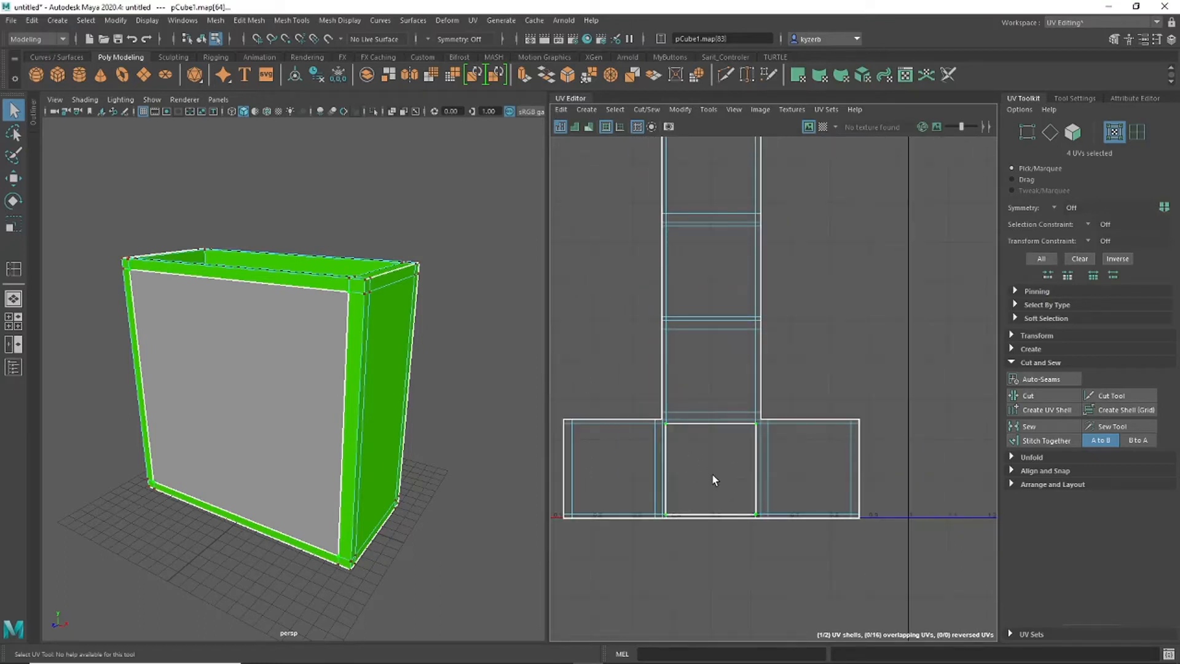
middle_click_drag(713, 474, 686, 472, "alt")
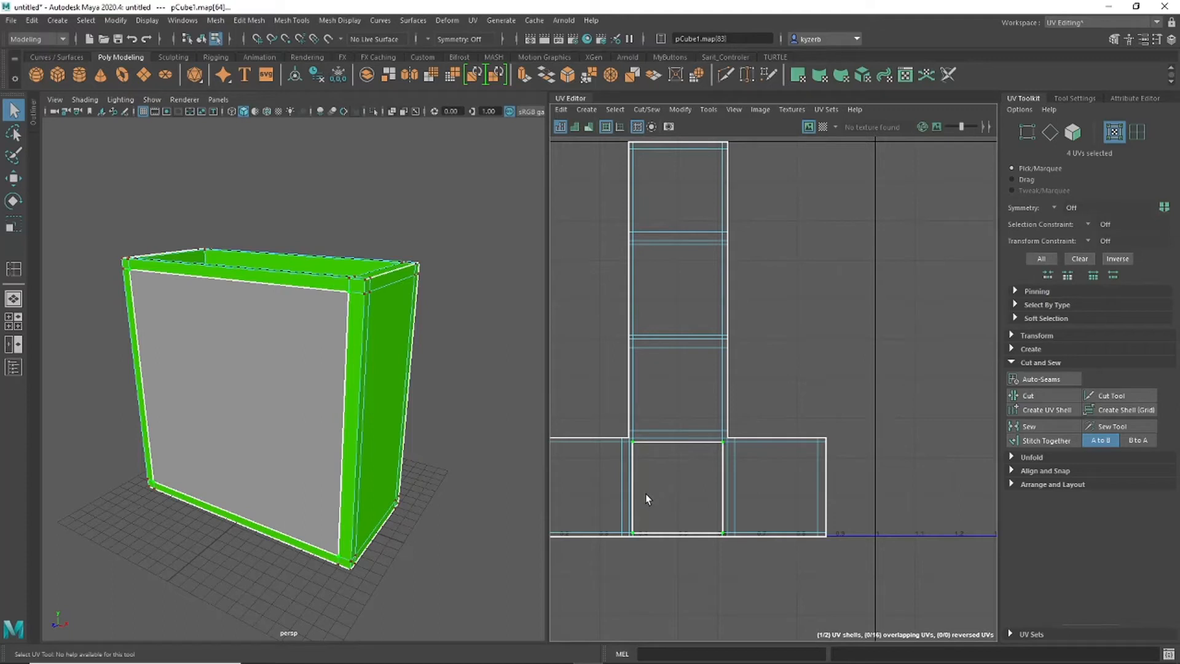
key("w")
left_click_drag(678, 488, 798, 352)
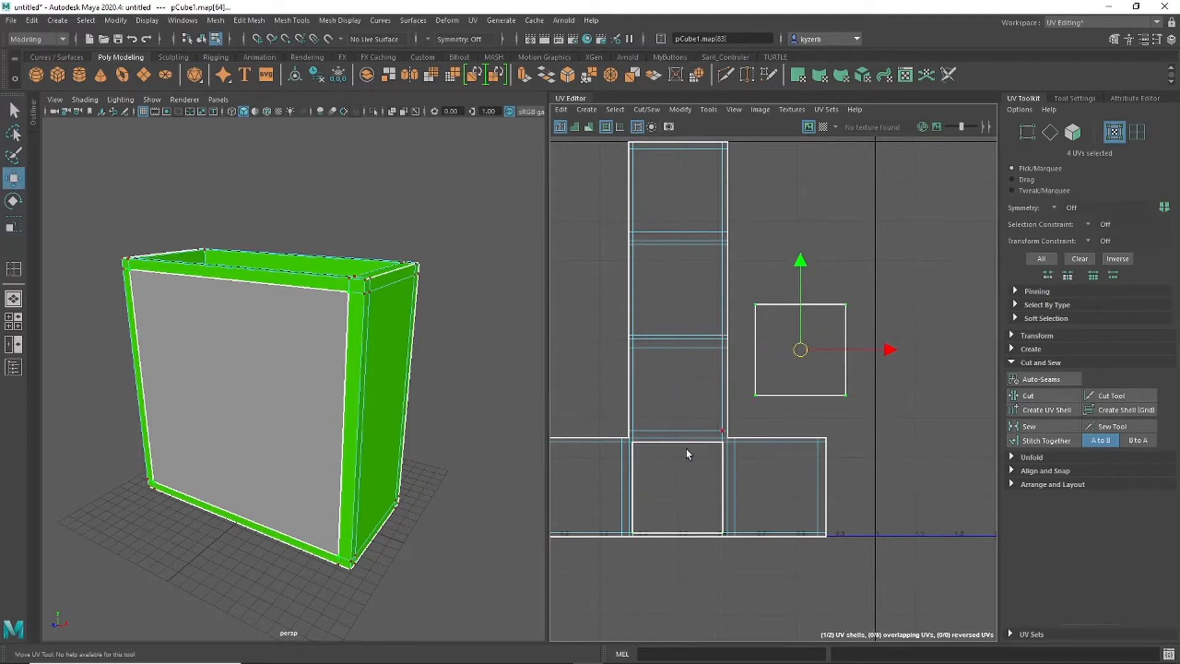
Step: Select the main box UV shell and move it horizontally out of the 0–1 UV tile, past its right edge
double_click(647, 426)
scroll(653, 430, "down", 3)
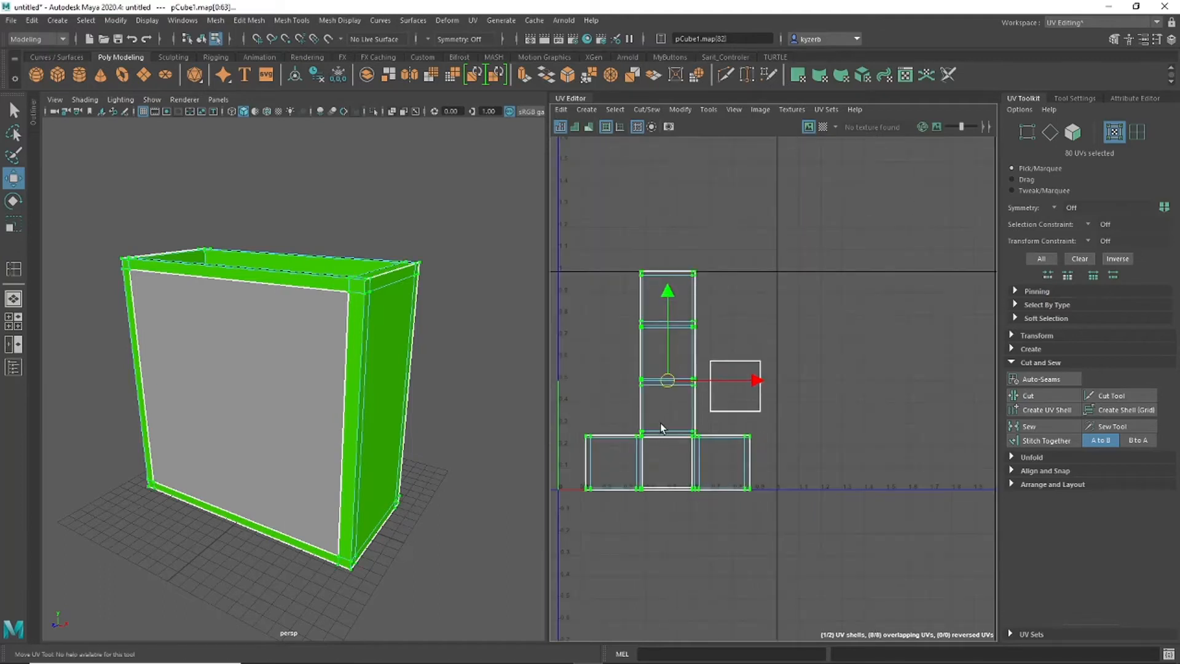
left_click_drag(685, 383, 924, 382)
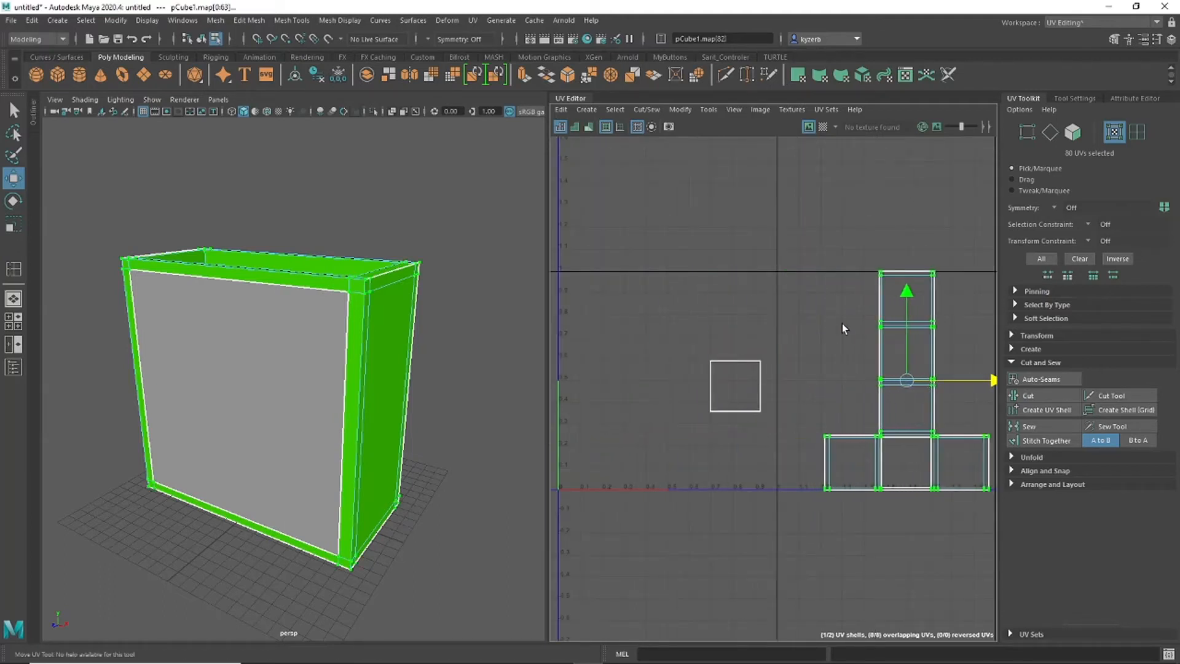
Step: Select the front label face's UV shell and shift it slightly left within the 0–1 UV tile
left_click(732, 389)
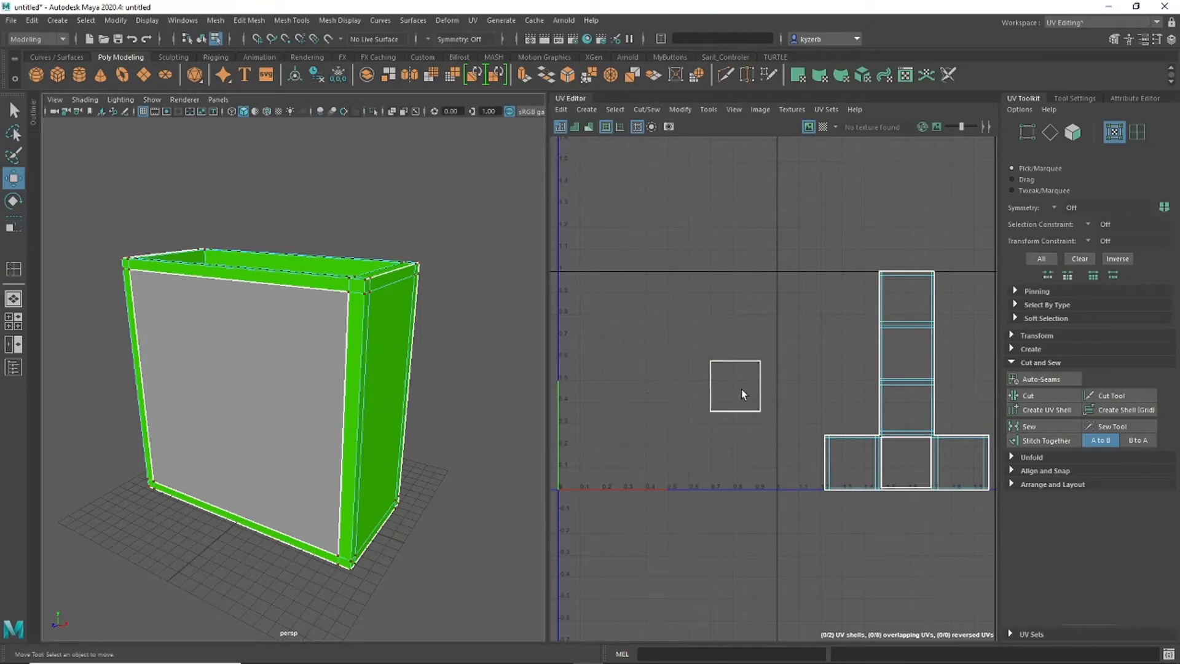
scroll(738, 389, "up", 5)
left_click(708, 390)
left_click_drag(736, 392, 680, 399)
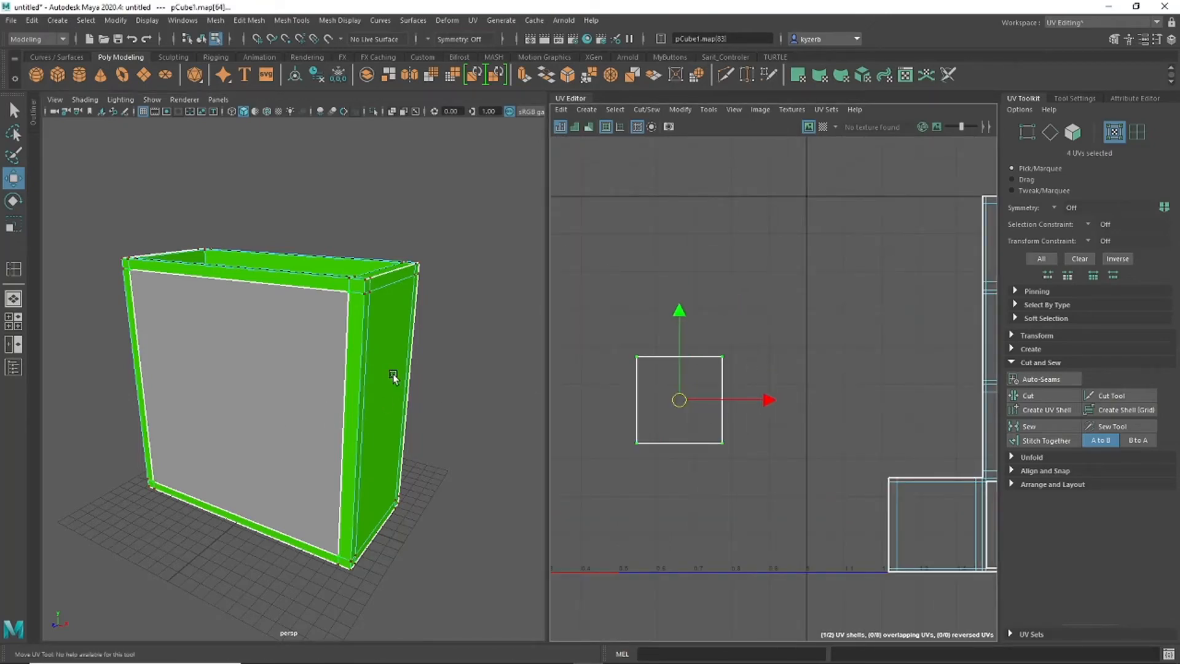
Step: Select the large label face on the opposite side of the box and locate it in the UV layout
left_click_drag(414, 383, 268, 360, "alt")
right_click_drag(290, 328, 290, 364)
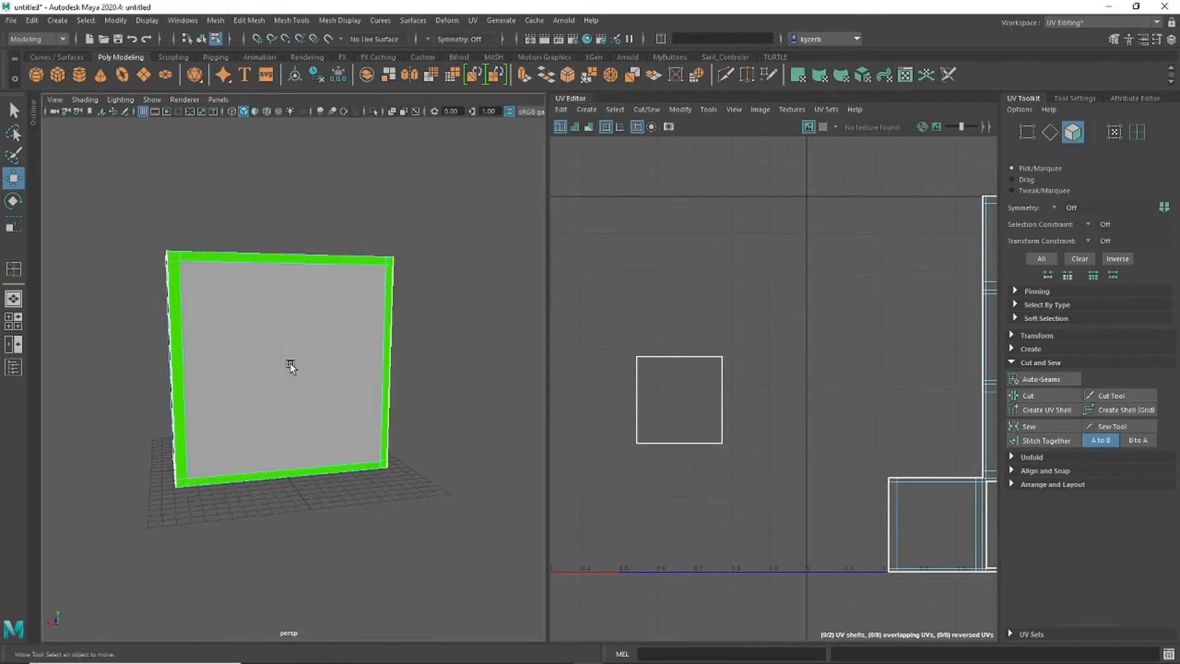
left_click(290, 363)
key("f")
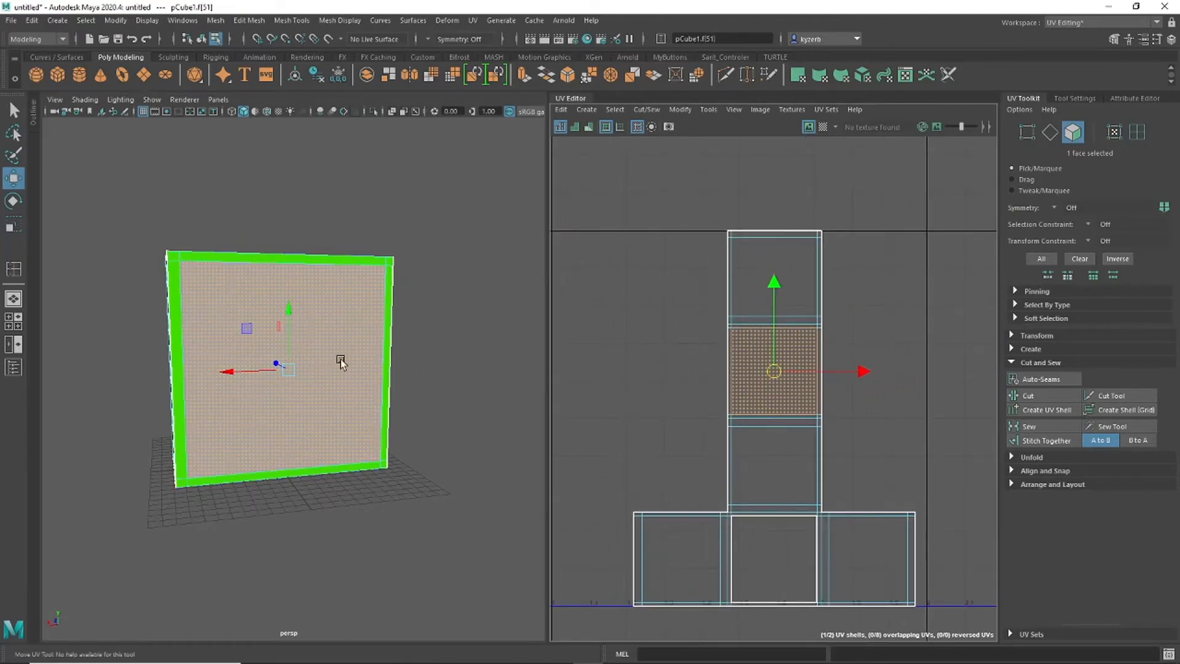
Step: Select the four edges bordering the back label face in the UV layout and cut the UVs along them
middle_click_drag(773, 350, 681, 373, "alt")
right_click_drag(681, 374, 764, 321, "alt")
left_click(742, 337)
left_click(665, 394, "shift")
left_click(730, 472, "shift")
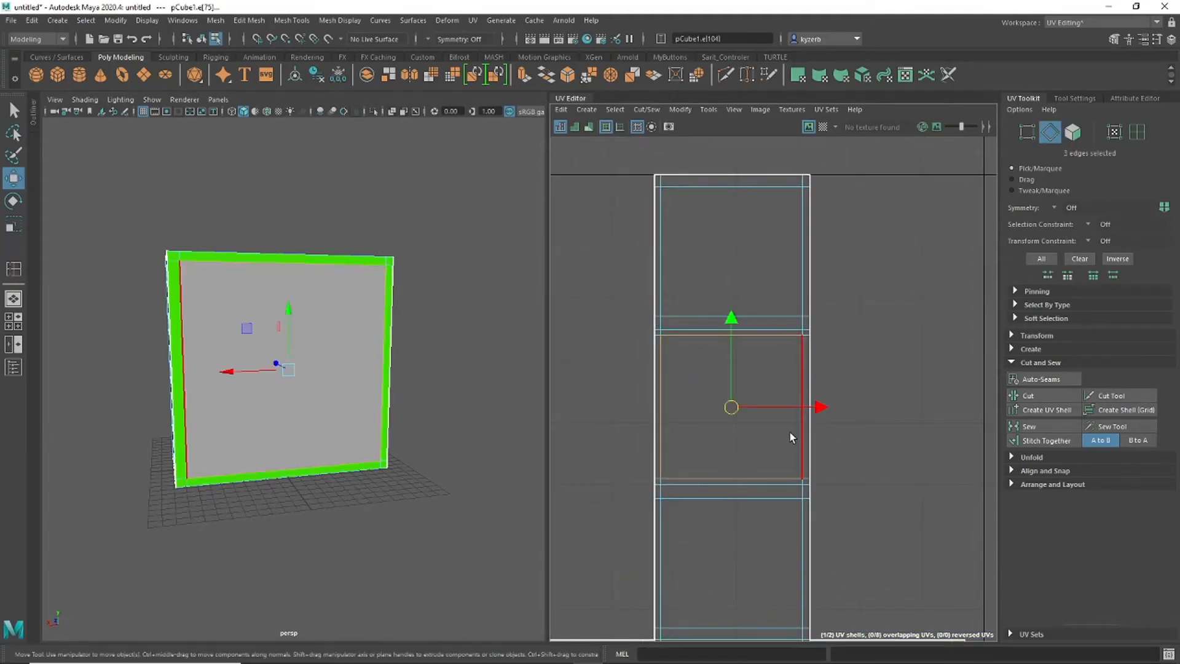
left_click(800, 432, "shift")
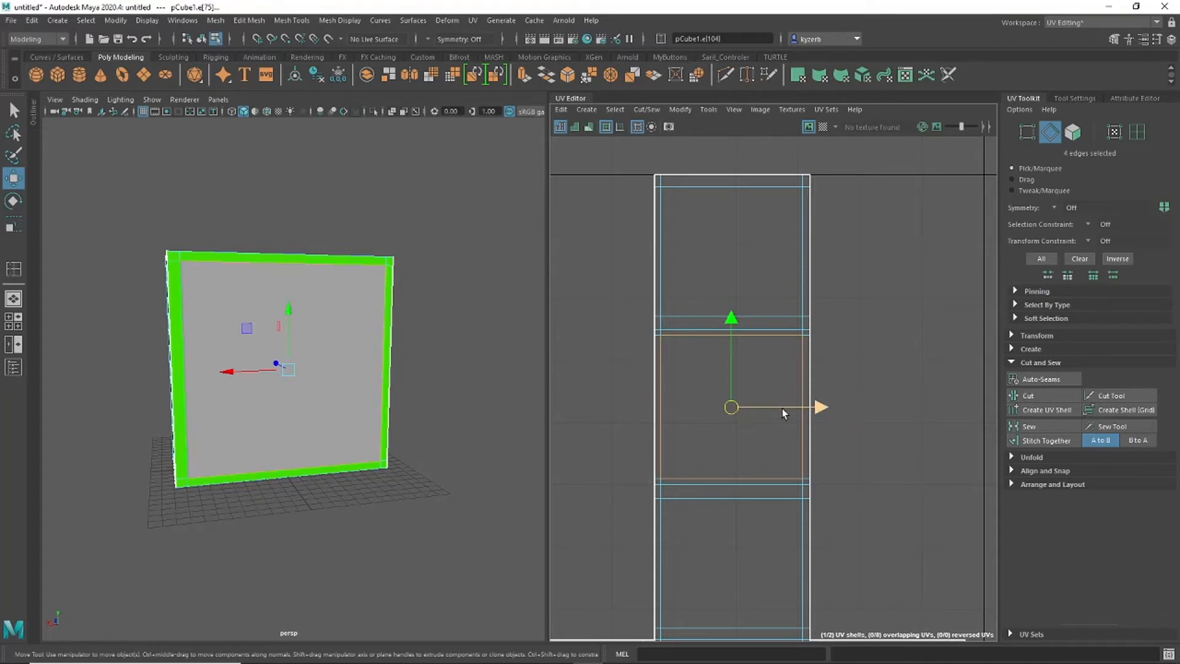
key("shift+x")
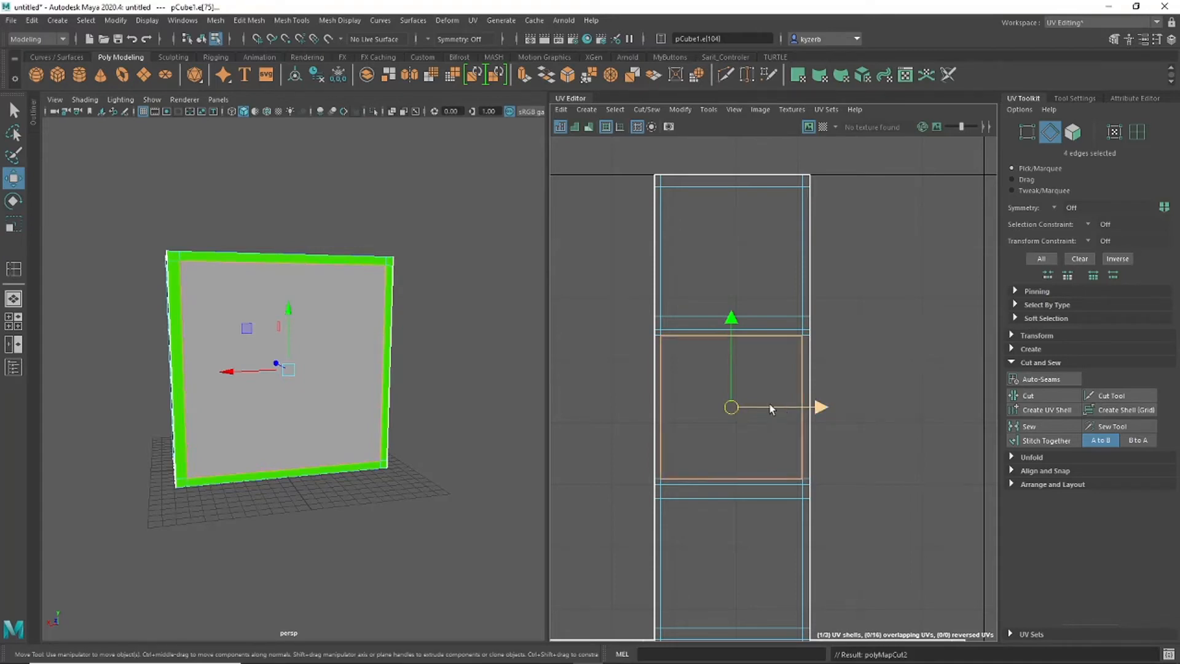
Step: Select the back label face's UV shell and move it into the 0–1 UV tile, to the left of the front label shell
right_click_drag(766, 367, 864, 369)
double_click(722, 383)
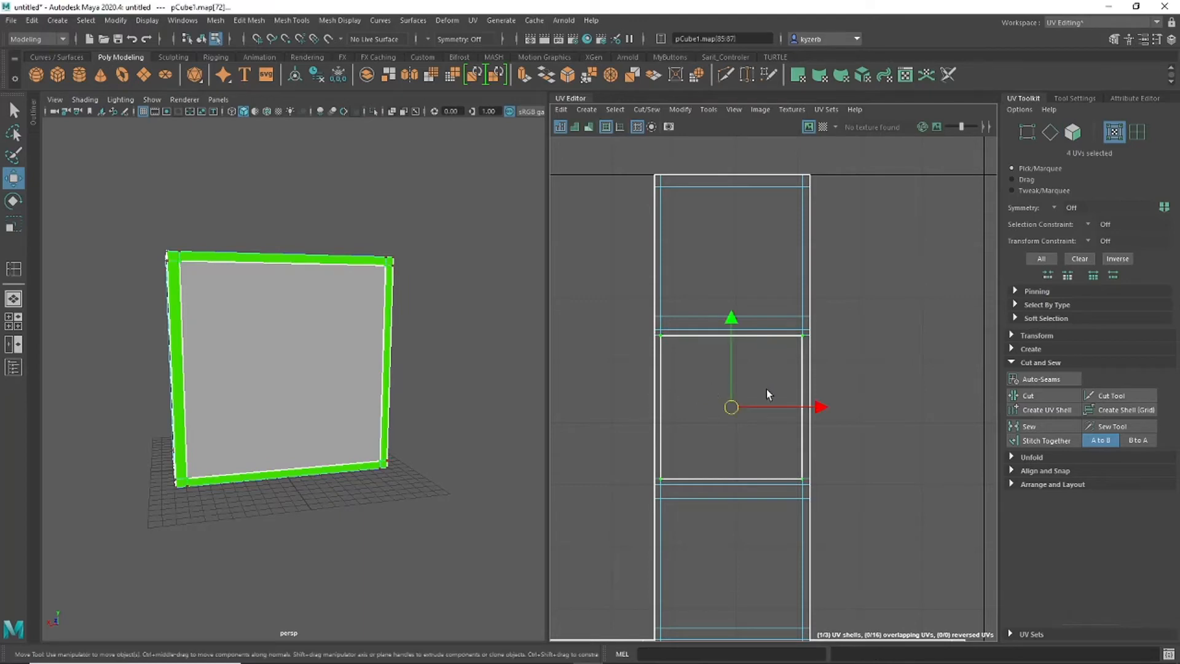
scroll(692, 403, "down", 4)
middle_click_drag(615, 396, 845, 370, "alt")
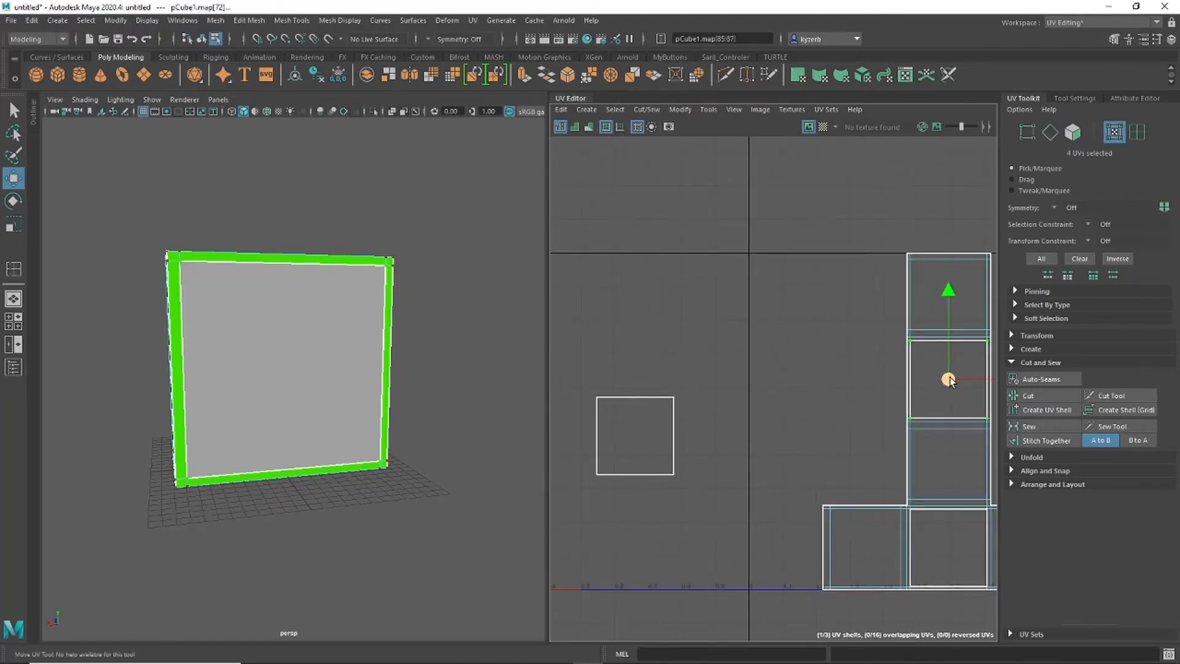
left_click_drag(950, 379, 606, 345)
middle_click_drag(606, 345, 765, 335, "alt")
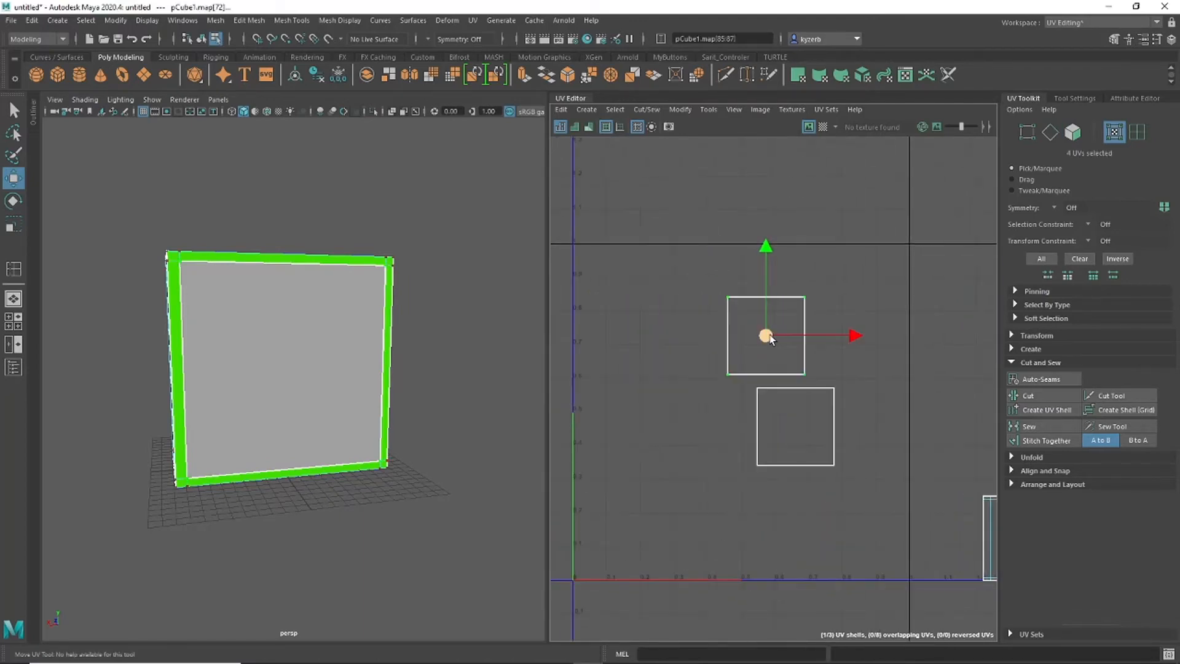
left_click_drag(769, 339, 661, 426)
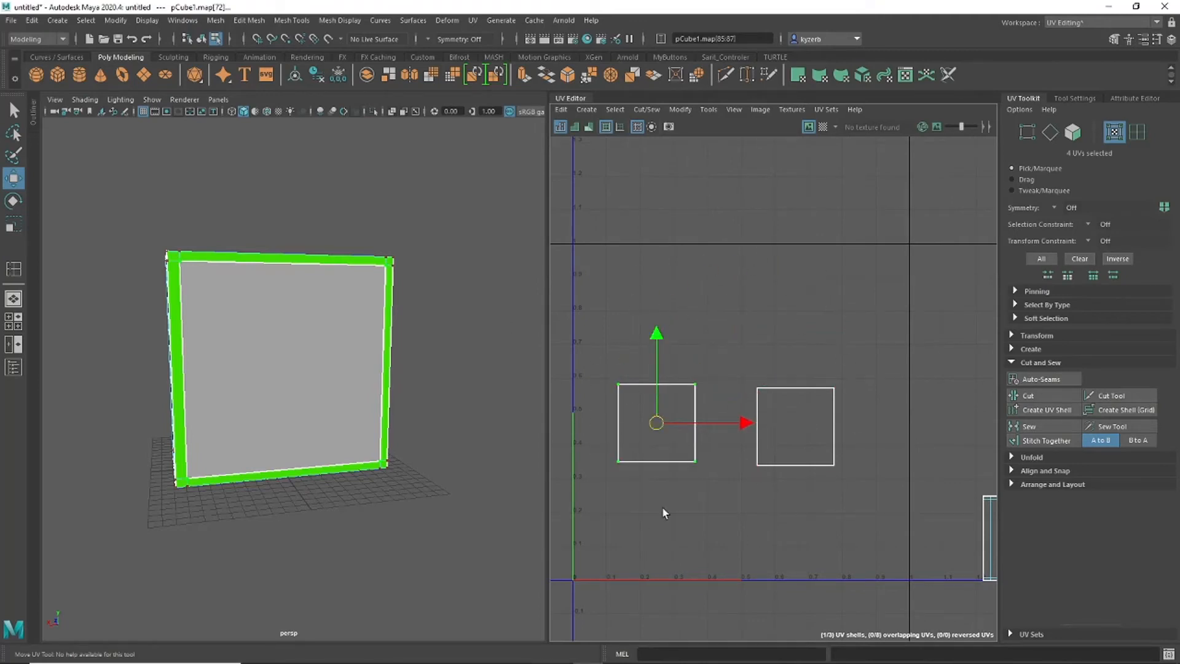
Step: Switch the box back to object selection mode
mouse_move(279, 330)
right_mouse_down()
mouse_move(374, 332)
mouse_move(396, 302)
right_mouse_up()
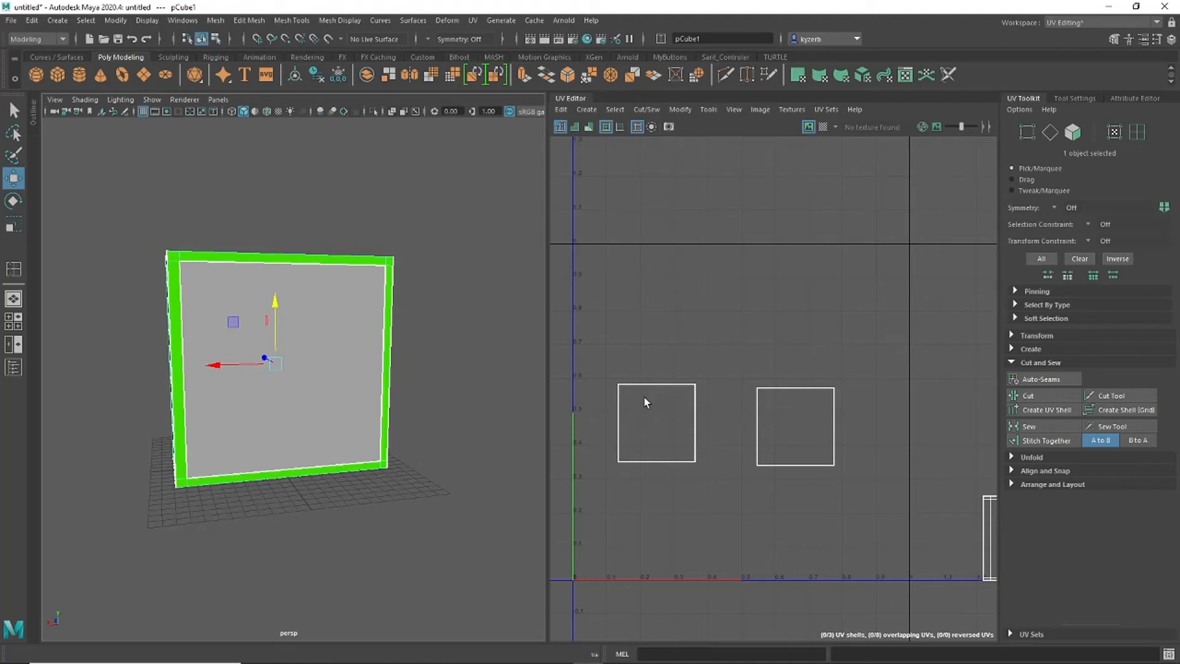
middle_click_drag(870, 314, 778, 307, "alt")
scroll(781, 306, "down", 1)
scroll(837, 305, "down", 2)
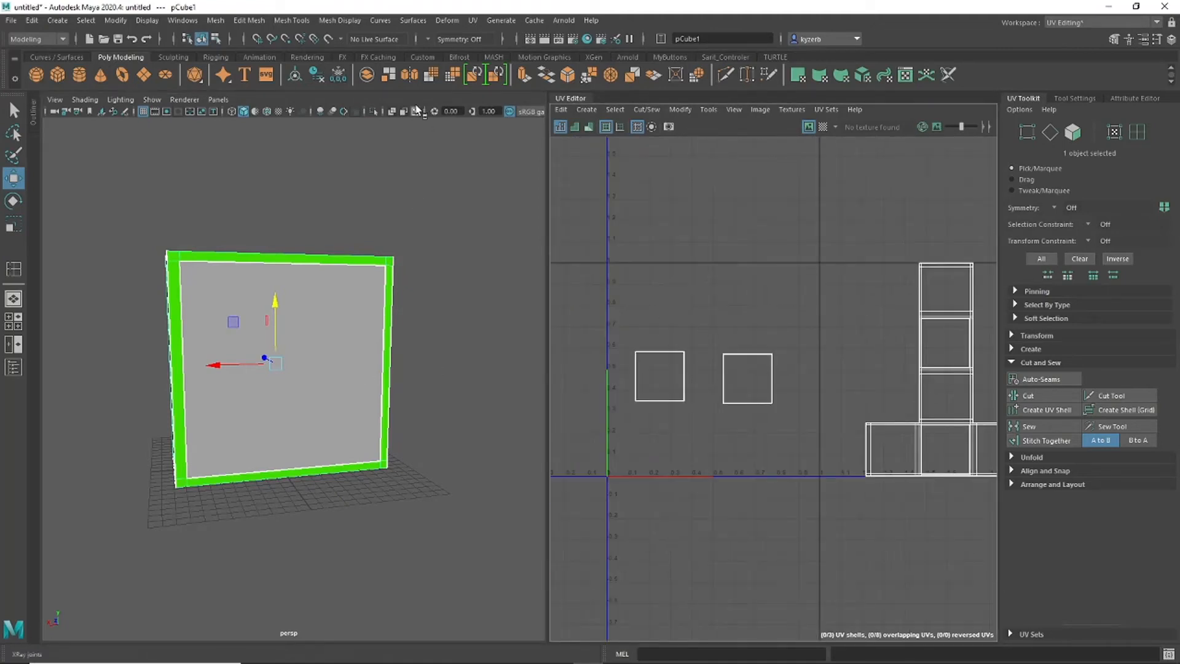
Step: Open the Hypershade and connect a File texture to the Color attribute of the boxLable material
left_click(588, 38)
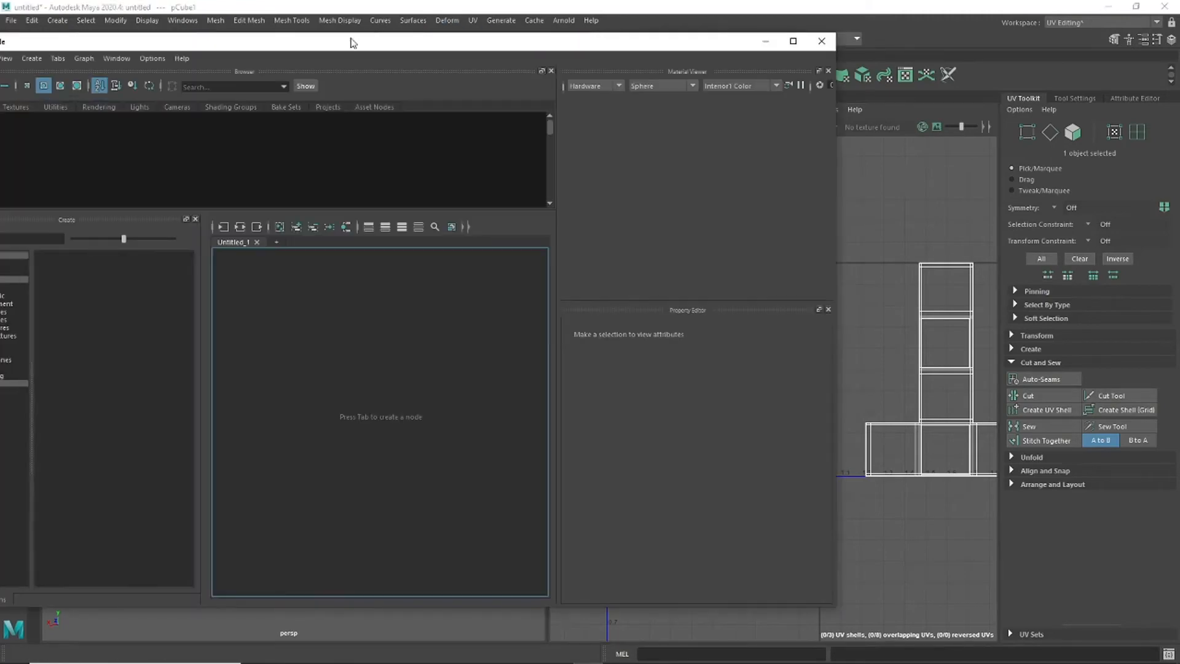
left_click_drag(336, 42, 466, 41)
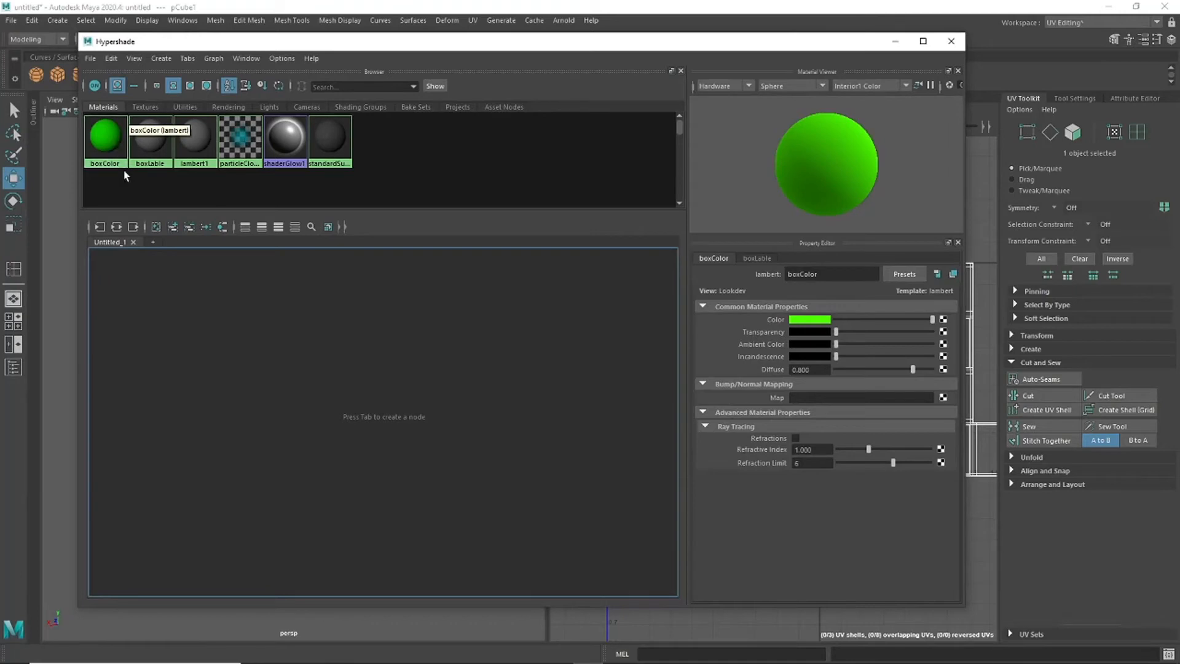
left_click(148, 142)
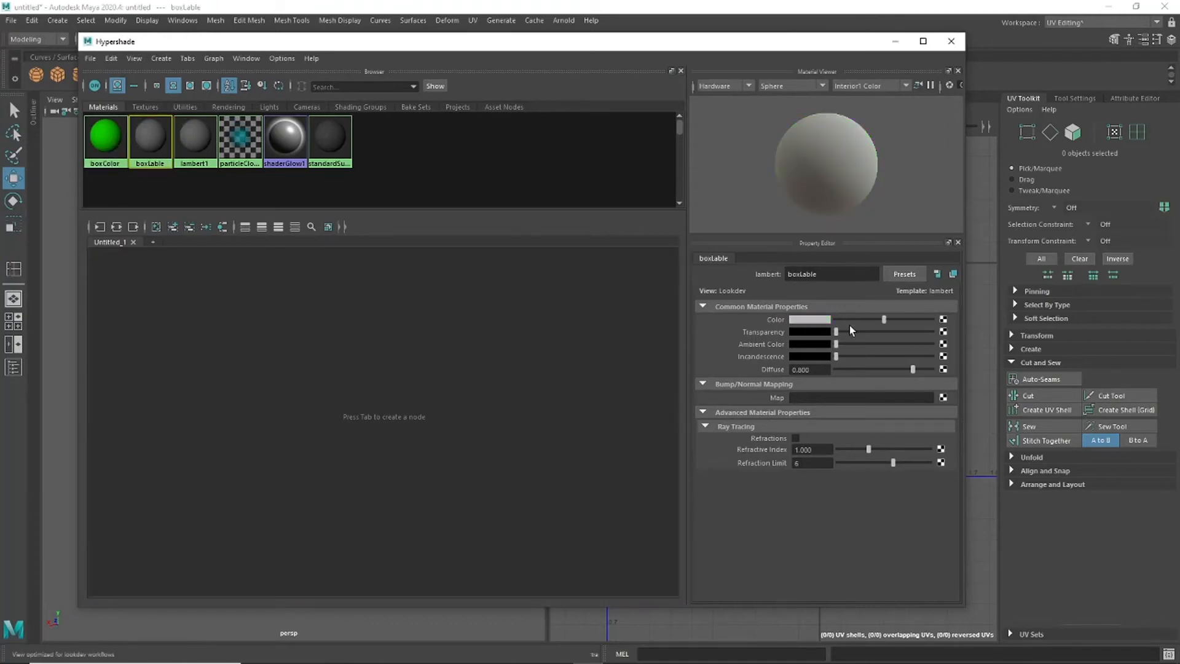
left_click(943, 319)
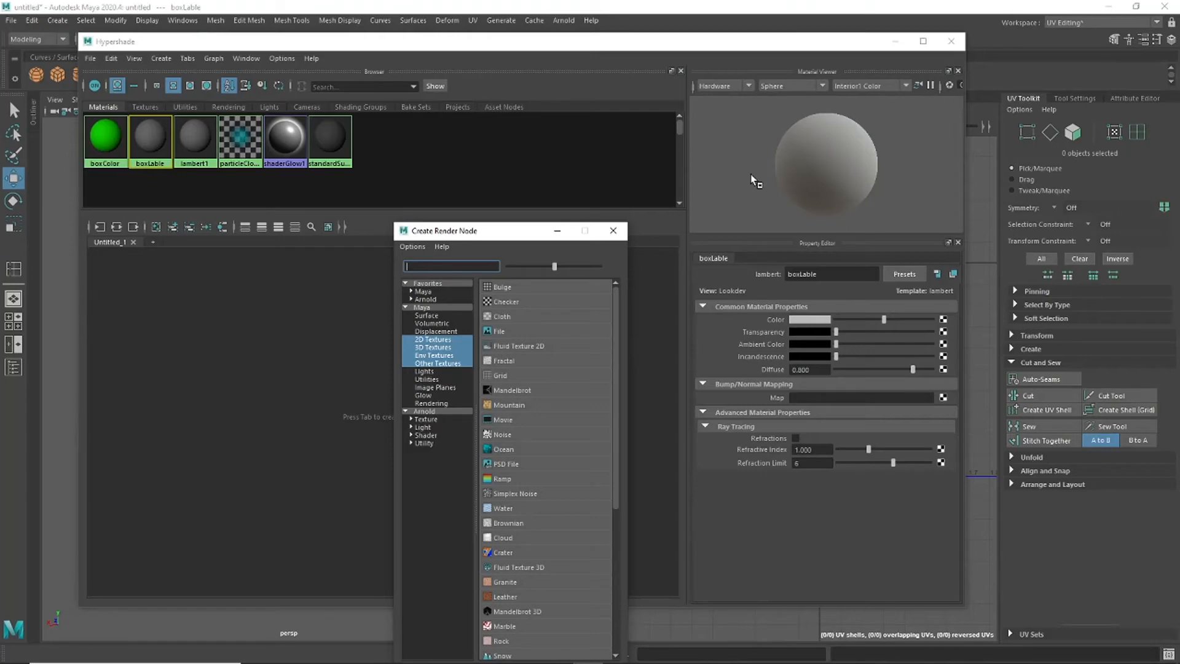
left_click(501, 332)
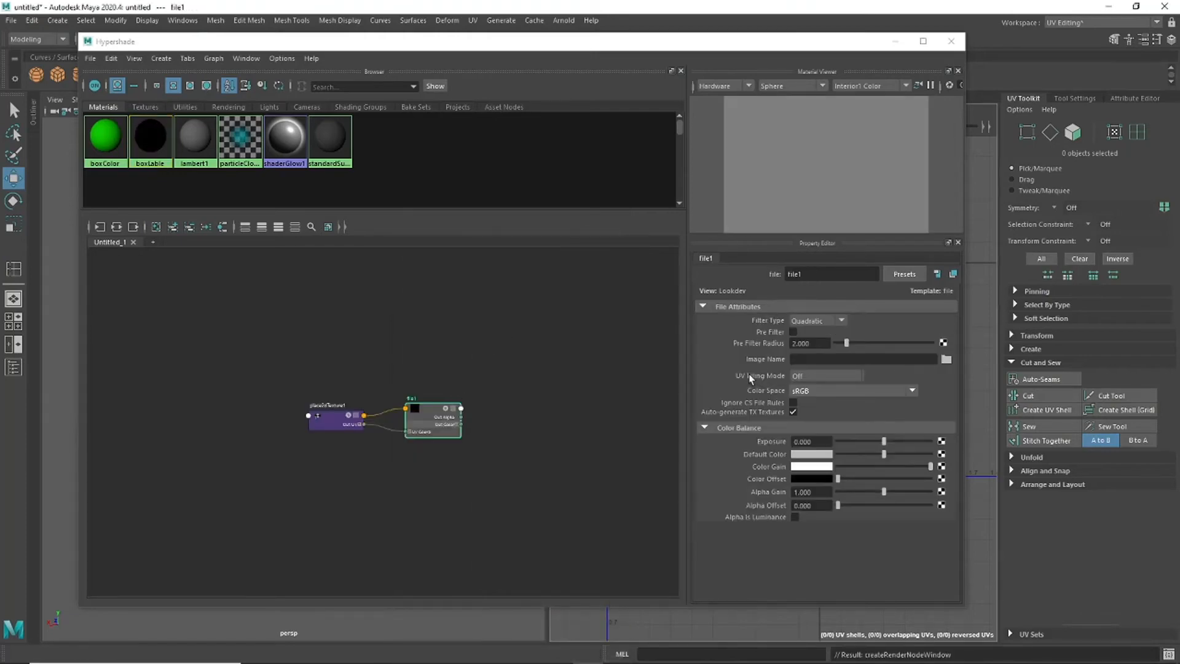
Step: Load bookcover.jpg from the ETSU_SPRING_2021 folder on the F: drive as the file texture's image
left_click(947, 361)
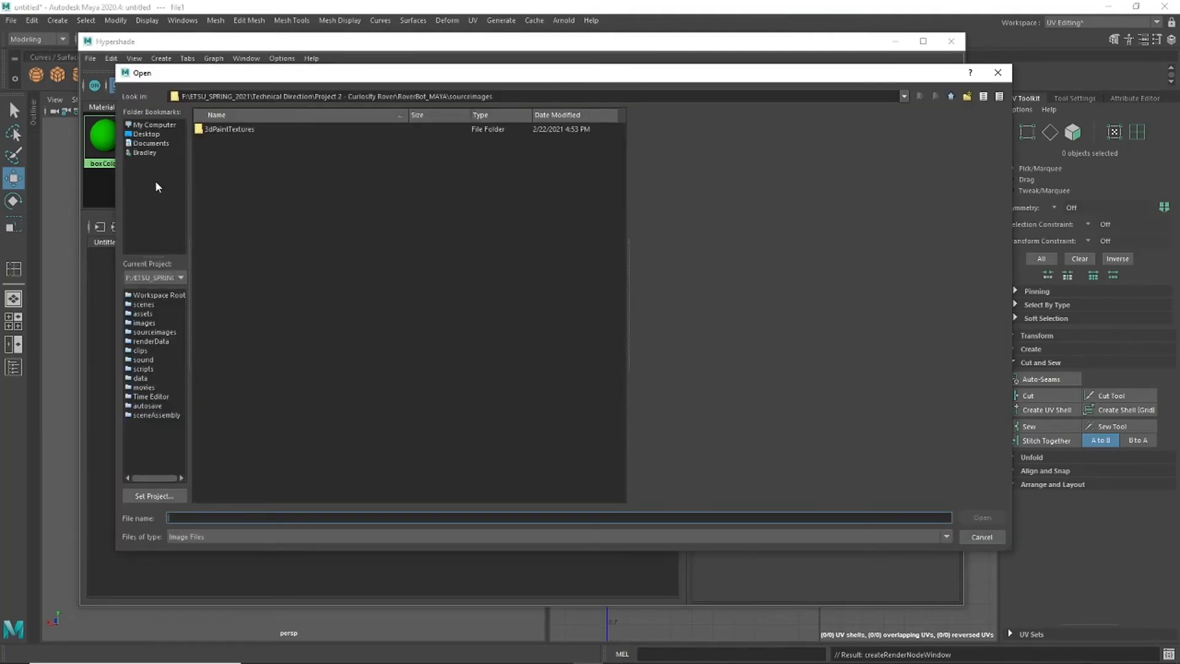
left_click(150, 132)
left_click(154, 124)
double_click(228, 151)
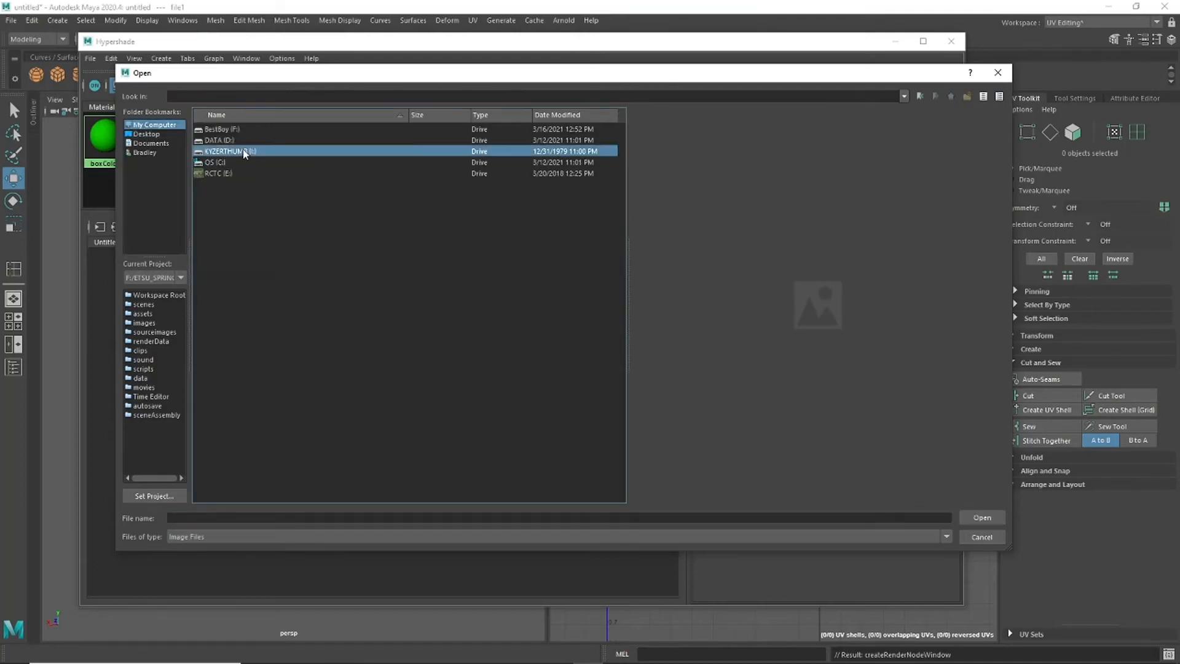
left_click(920, 96)
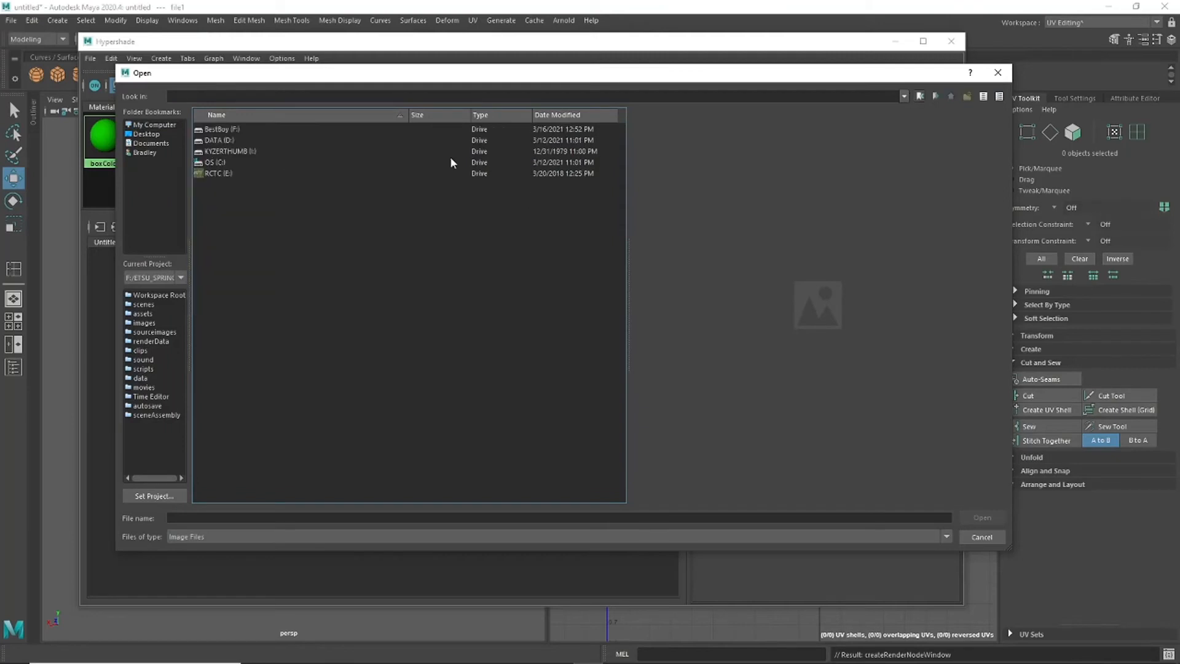
double_click(232, 131)
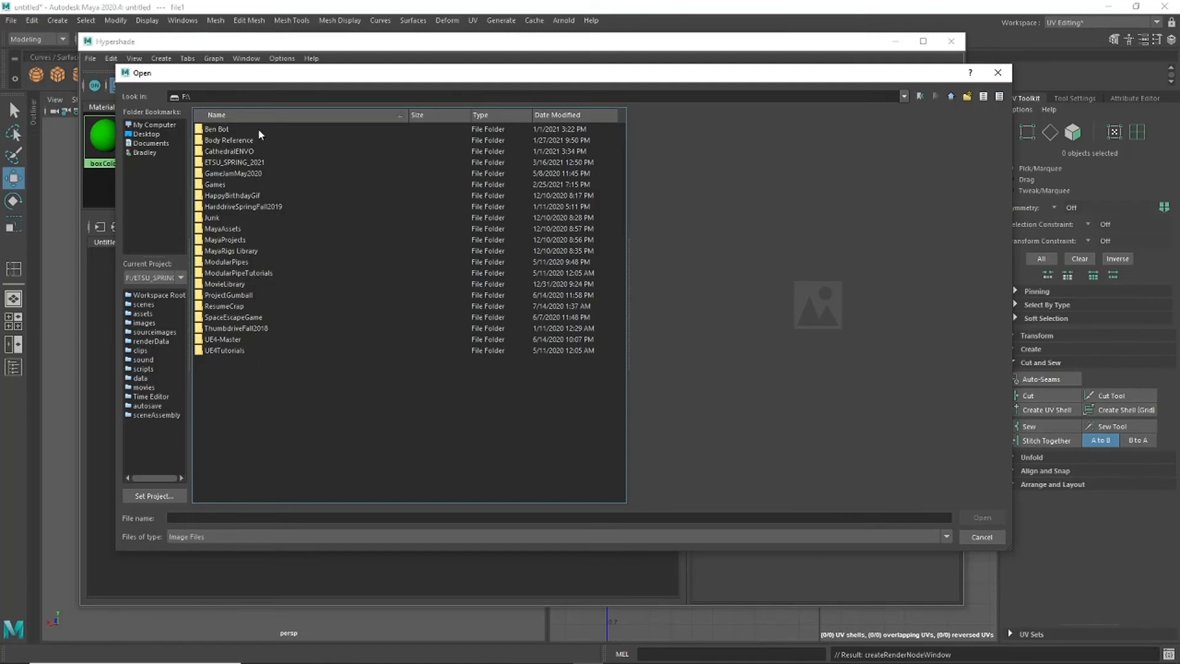
double_click(243, 163)
left_click(225, 174)
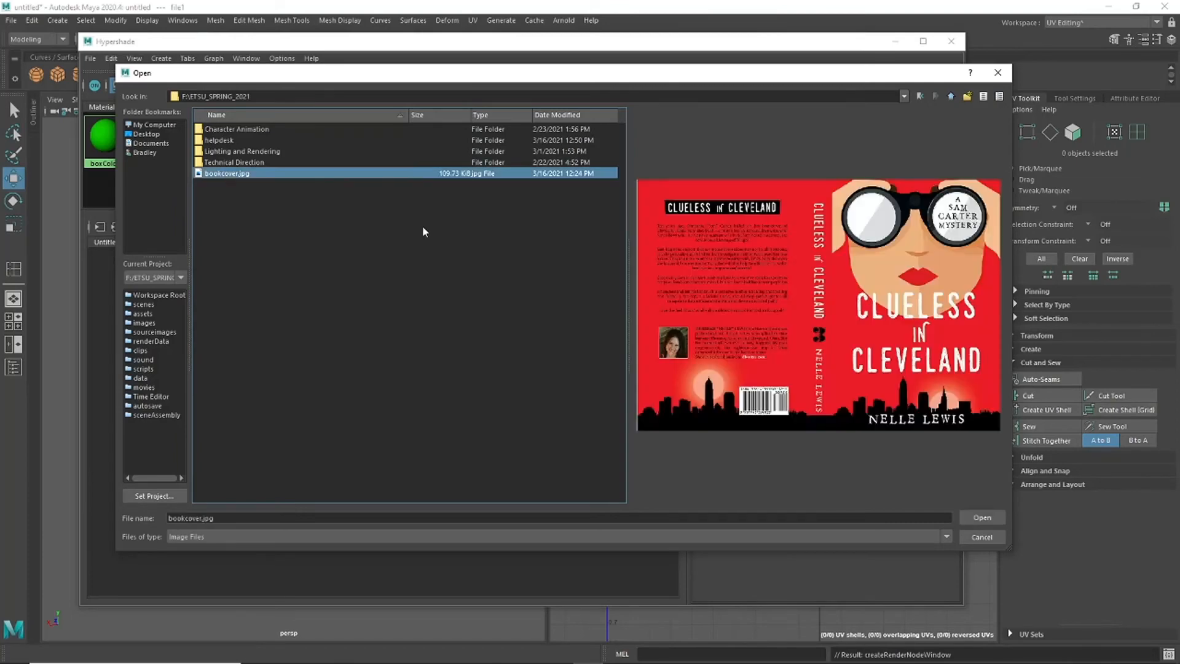
left_click(986, 518)
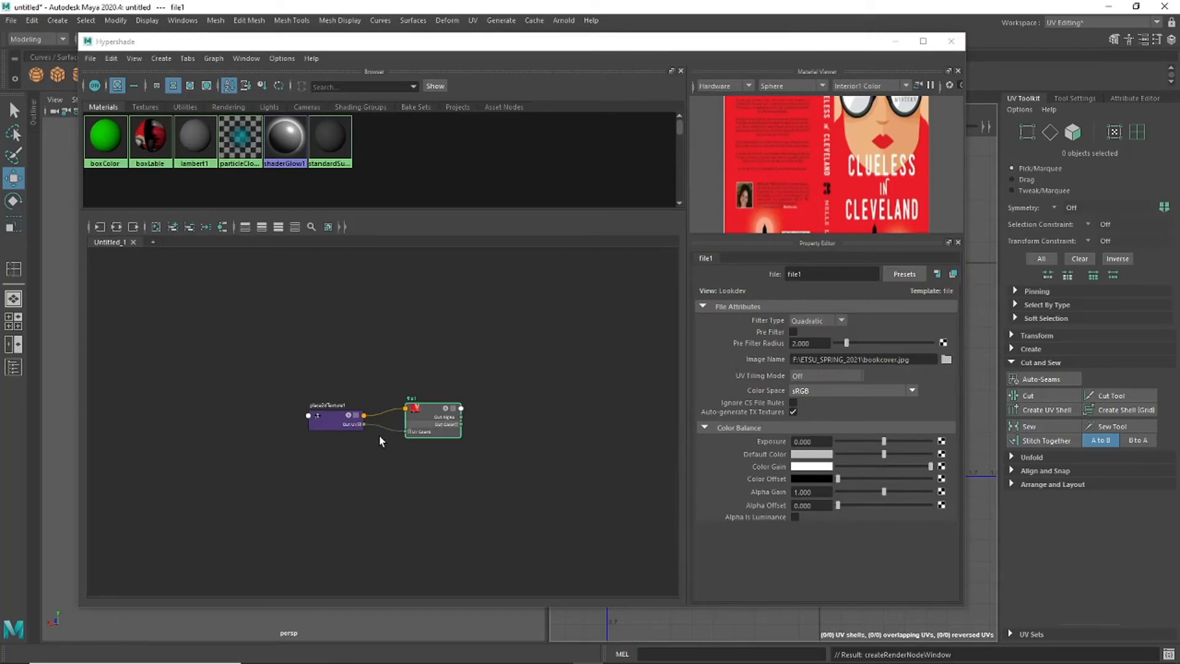
Step: Preview the textured boxLable material, close the Hypershade, and turn on textured display in the 3D view to check both label faces
left_click(136, 138)
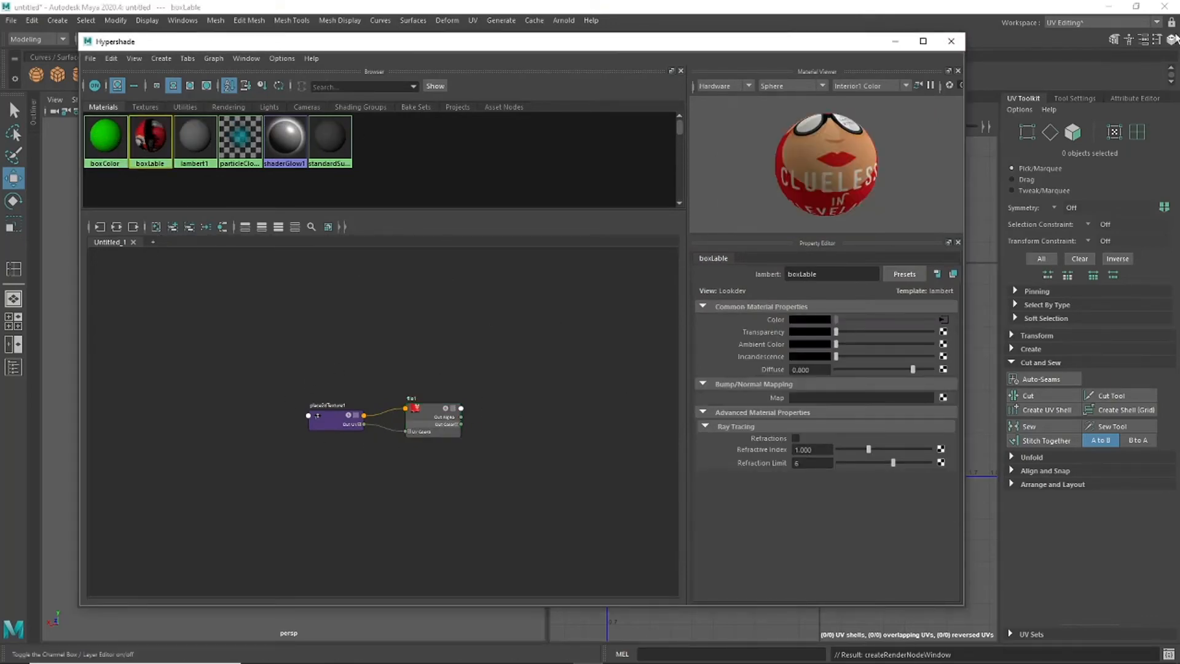
left_click(952, 41)
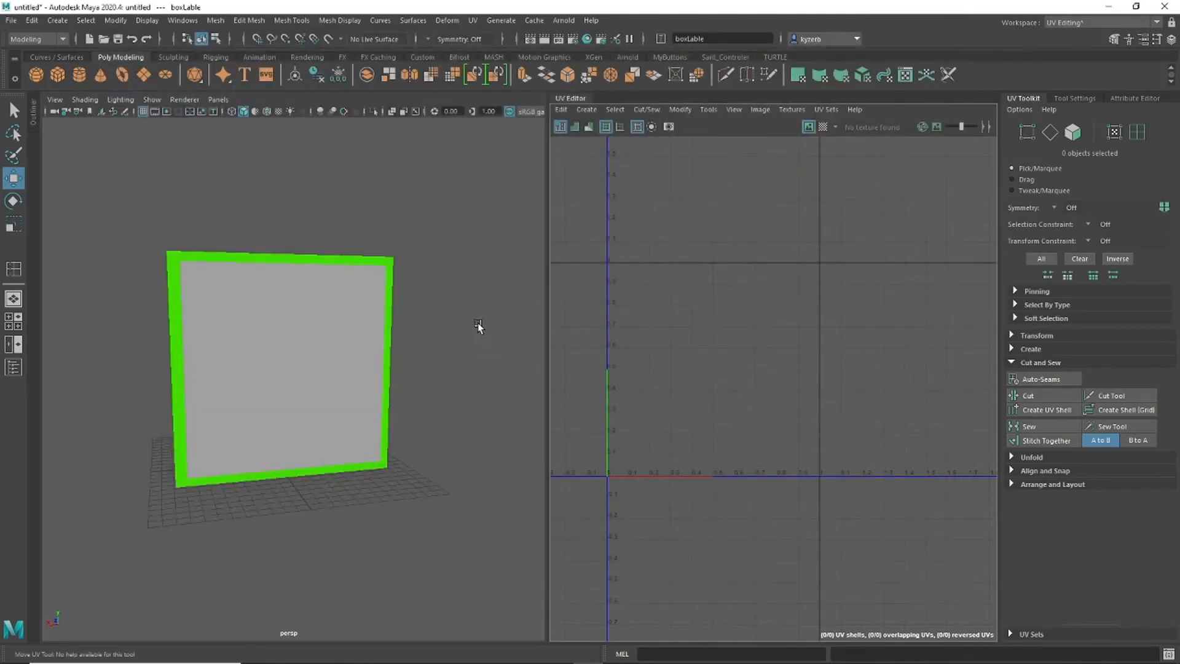
left_click_drag(479, 327, 357, 304, "alt")
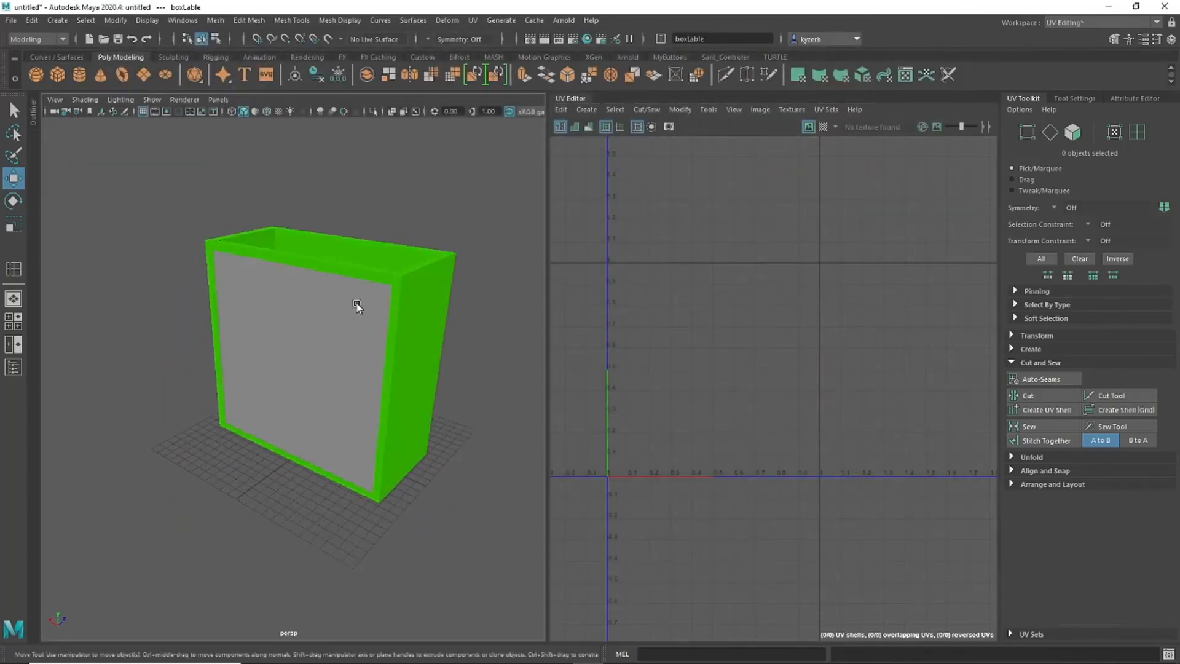
left_click(279, 111)
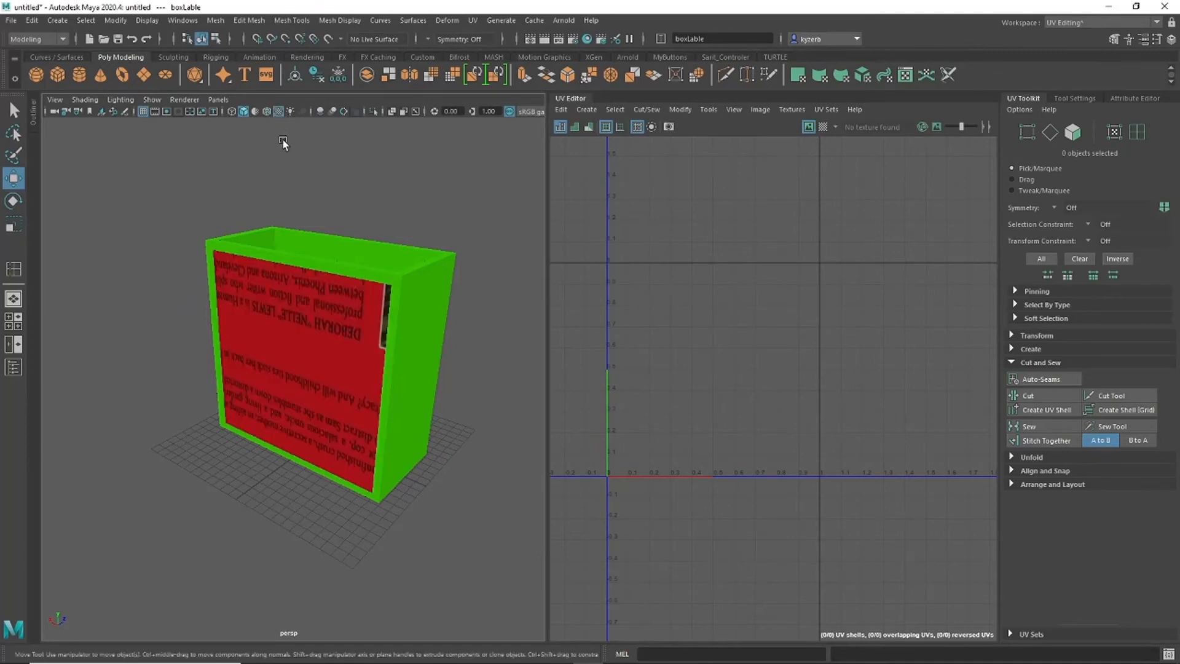
left_click_drag(468, 295, 291, 307, "alt")
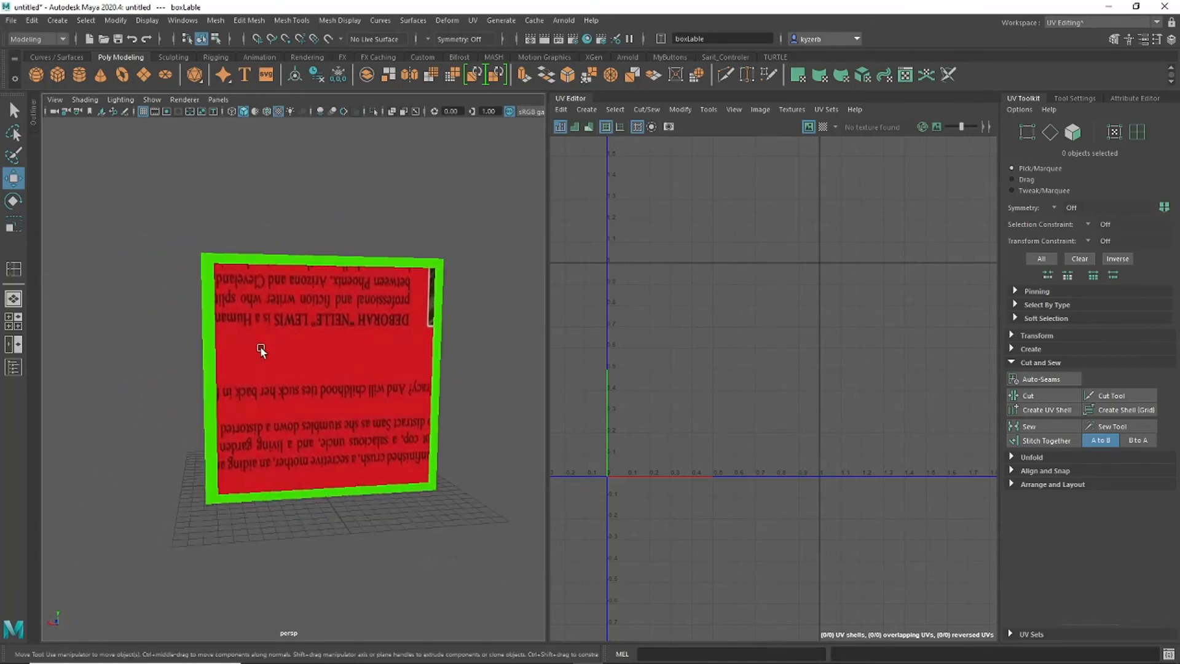
left_click_drag(231, 364, 441, 318, "alt")
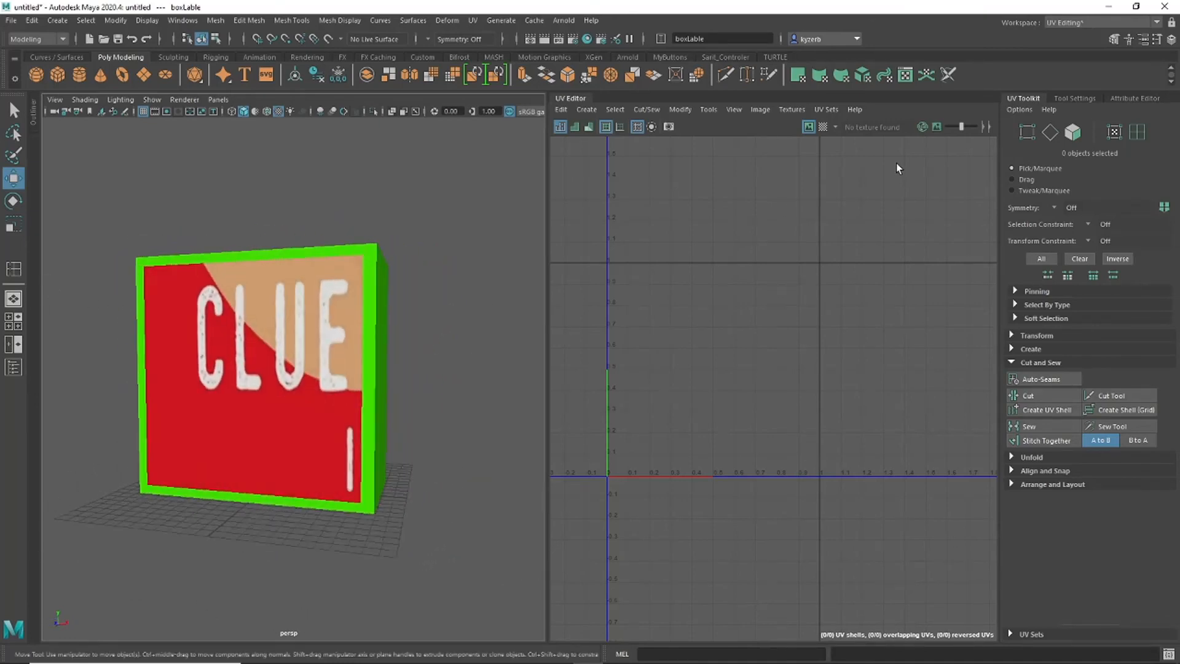
Step: Select the front label face's UV shell on the box and move it down to the lower-left corner of the front cover artwork
left_click(340, 383)
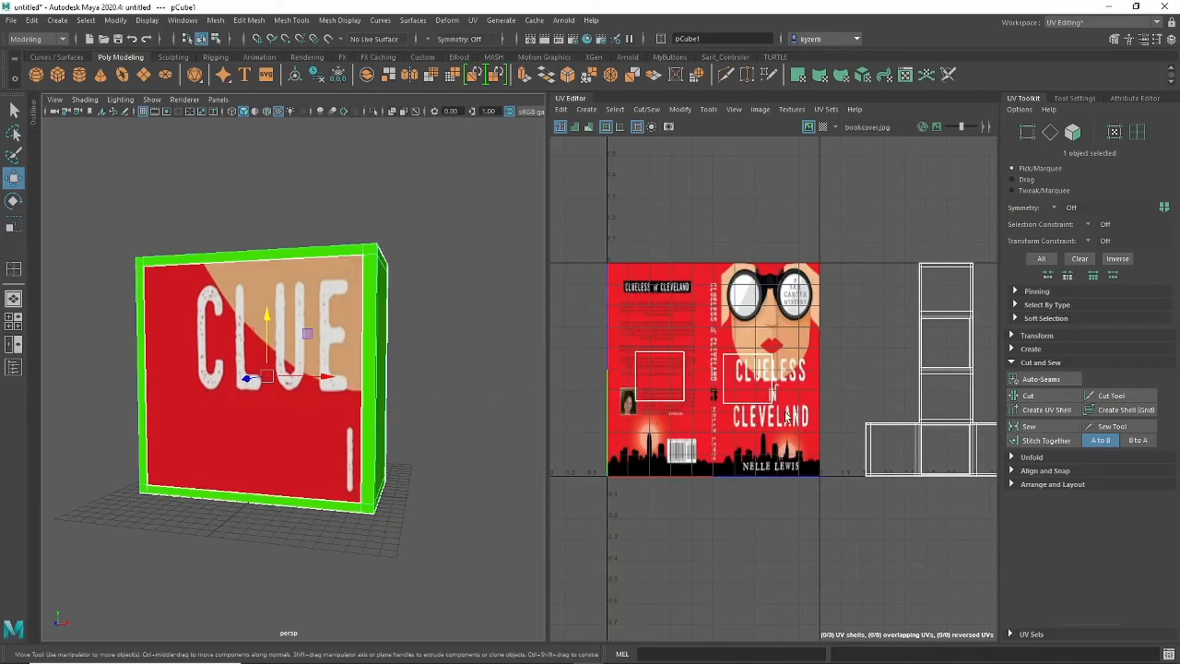
right_click_drag(768, 382, 773, 385)
left_click(746, 382)
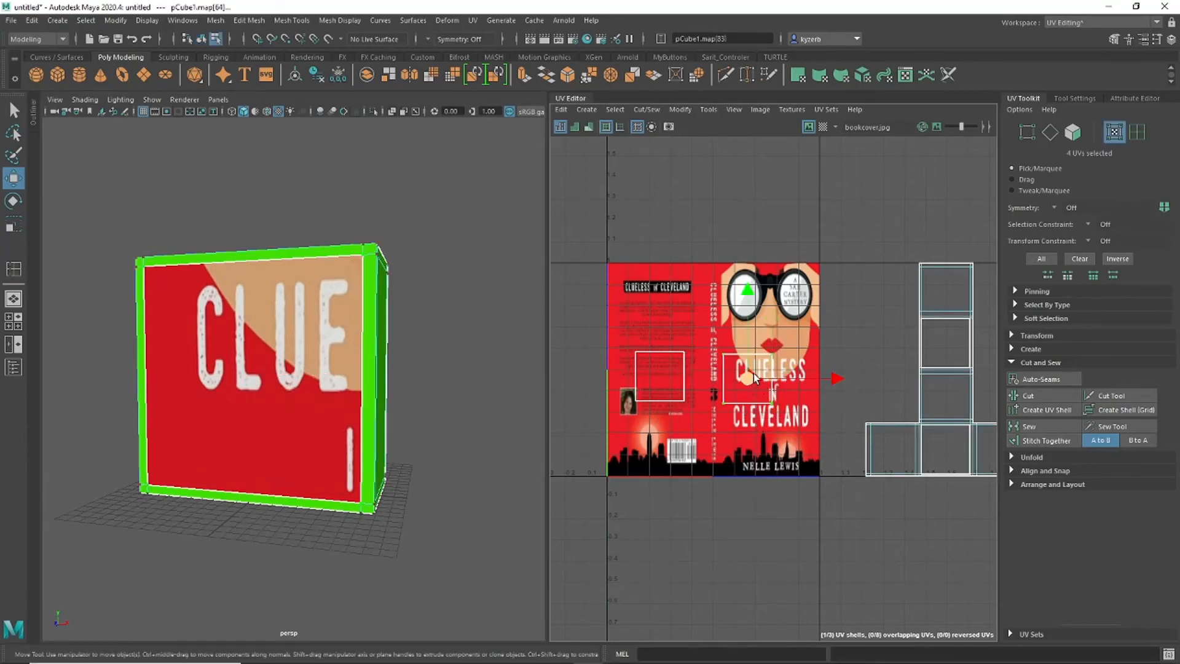
left_click_drag(739, 378, 741, 450)
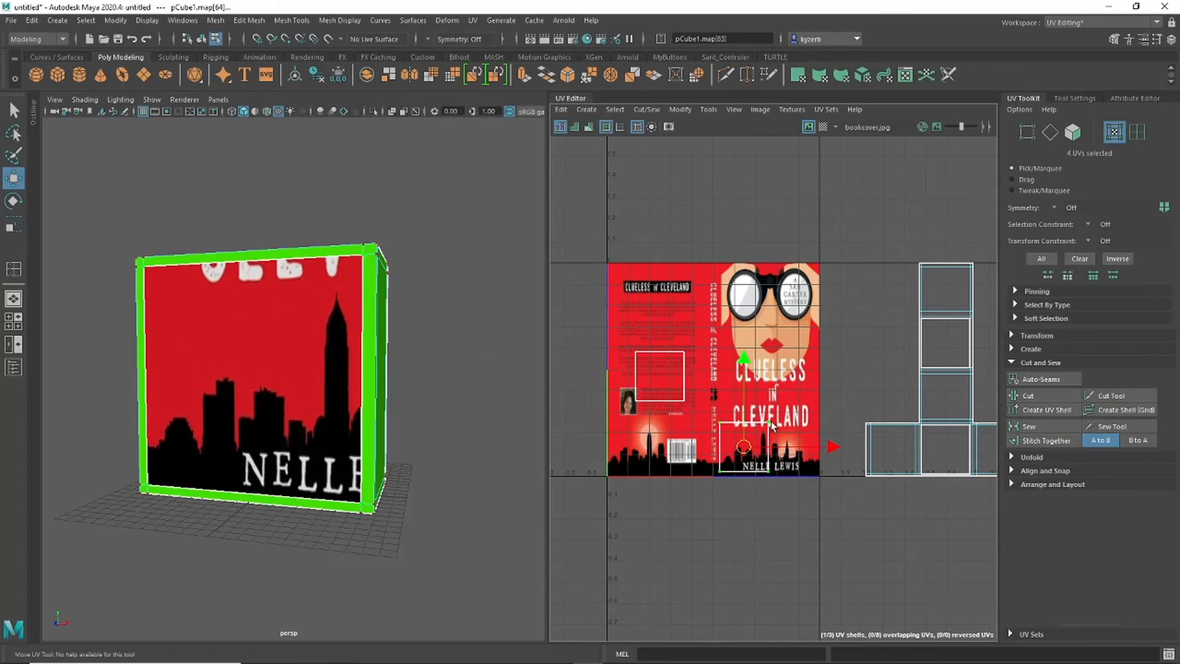
Step: Widen the front label's UV shell by moving its right-side UVs out to the front cover artwork's right edge
key("r")
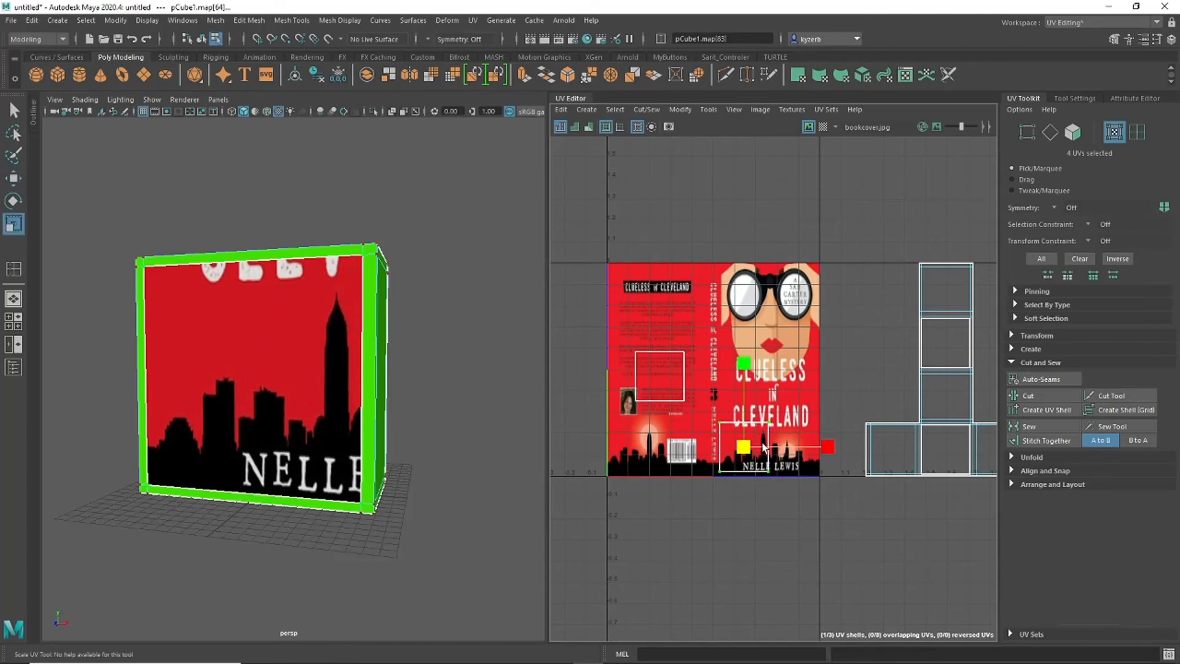
mouse_move(778, 416)
right_mouse_down()
mouse_move(784, 395)
mouse_move(763, 400)
mouse_move(789, 419)
right_mouse_up()
middle_click_drag(788, 419, 750, 383, "alt")
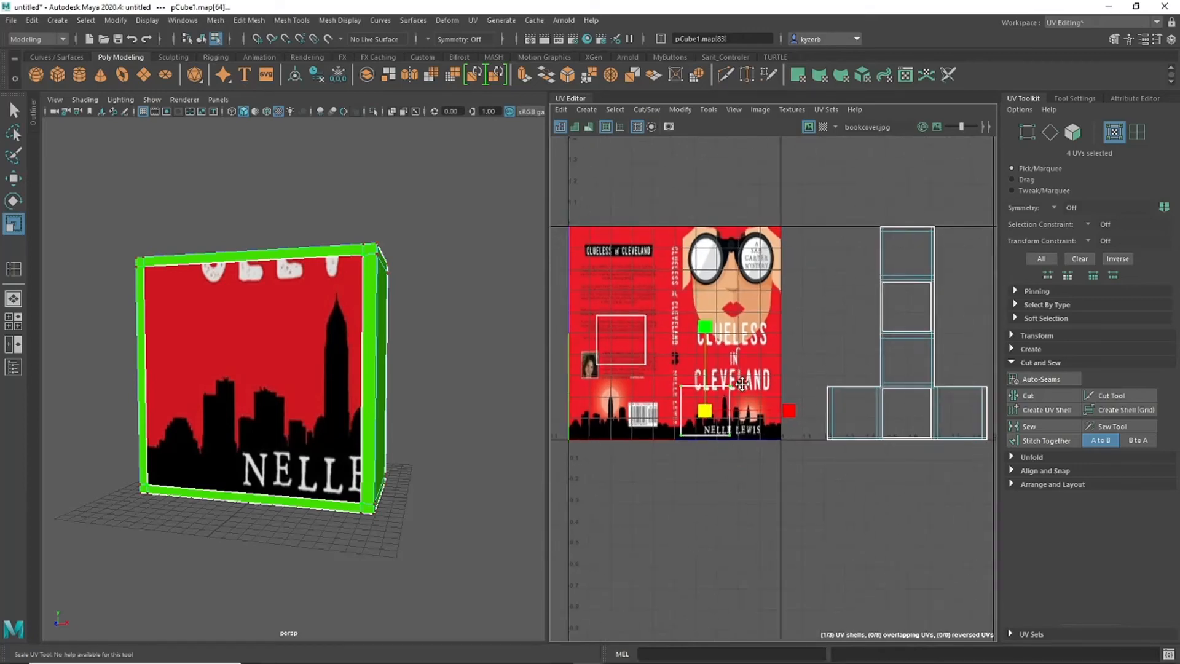
left_click(750, 384)
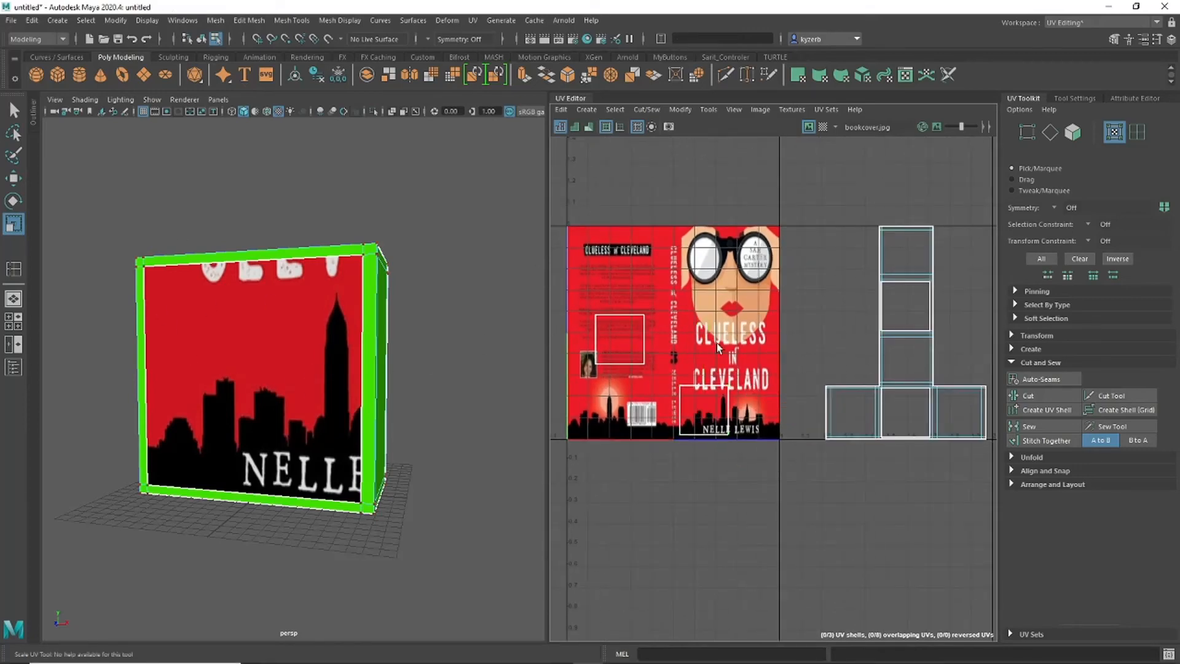
right_click_drag(706, 398, 766, 401)
left_click_drag(757, 347, 723, 455)
key("w")
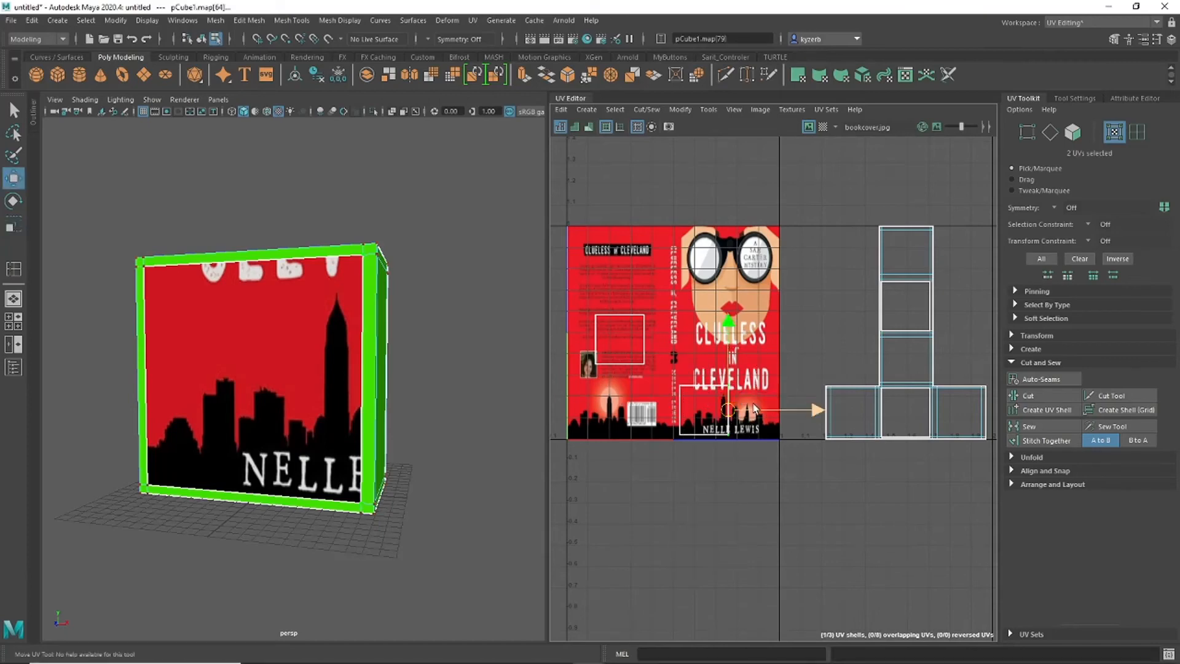
left_click_drag(750, 413, 797, 411)
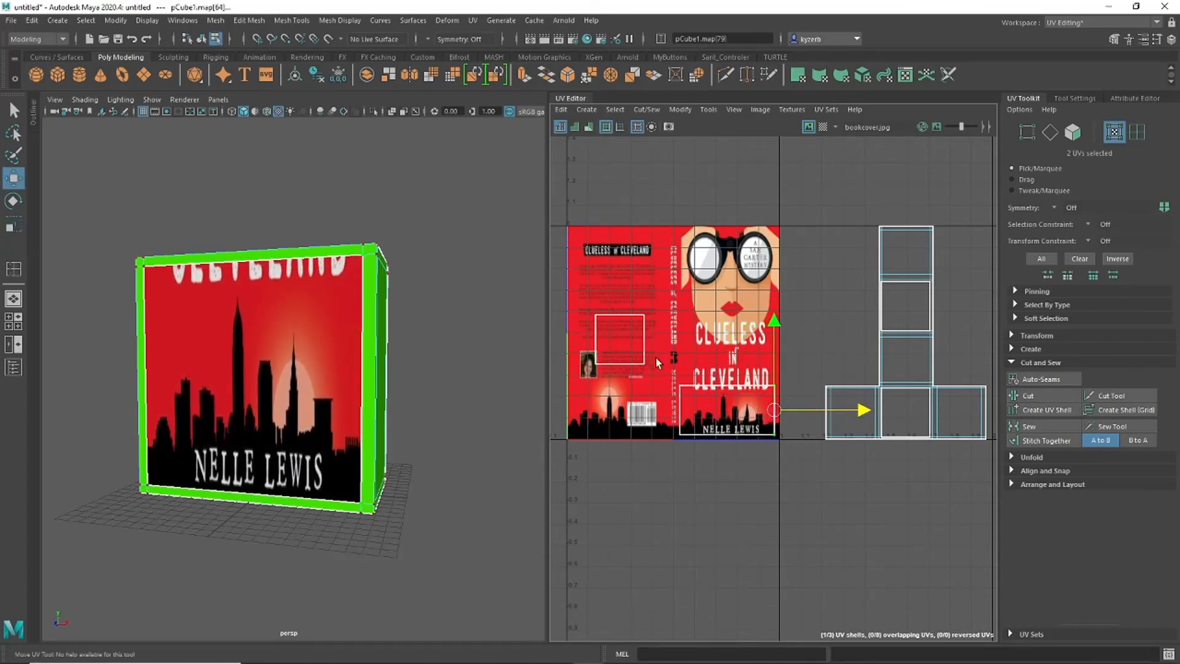
Step: Raise the front label shell's upper UVs to the front cover artwork's top edge
left_click_drag(654, 358, 793, 401)
left_click_drag(729, 367, 818, 470)
left_click_drag(814, 334, 807, 328)
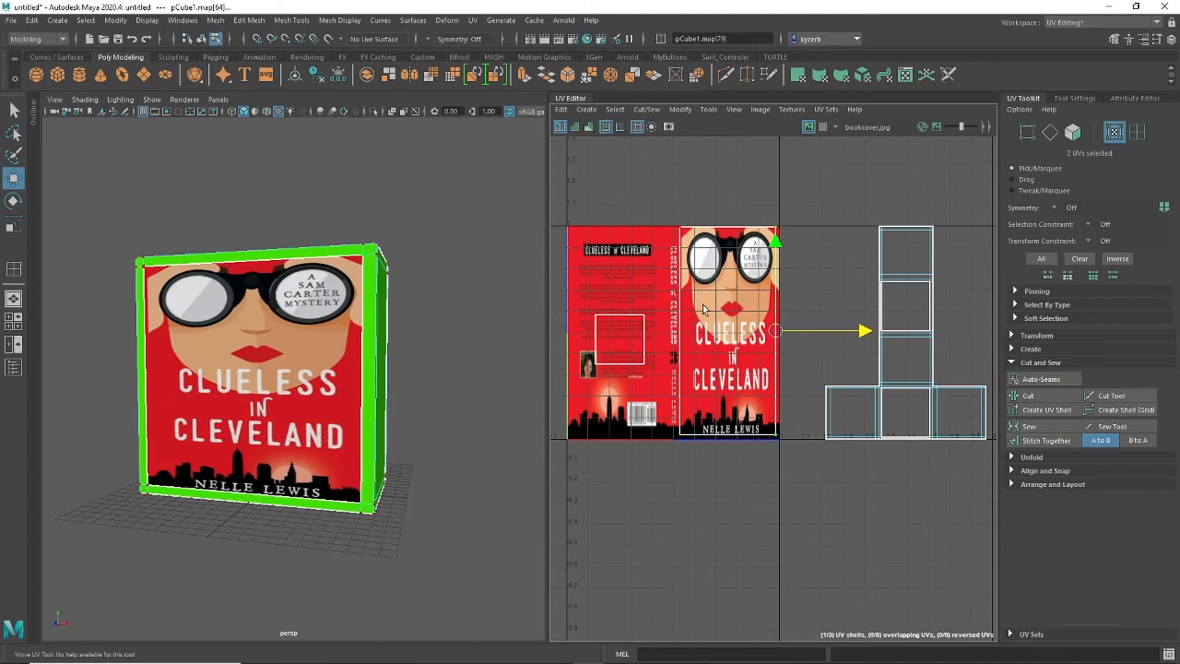
Step: Stretch the back label's UV shell vertically so its upper and lower UVs meet the back cover artwork's top and bottom edges
left_click(628, 337)
left_click_drag(583, 300, 654, 332)
left_click_drag(618, 297, 616, 208)
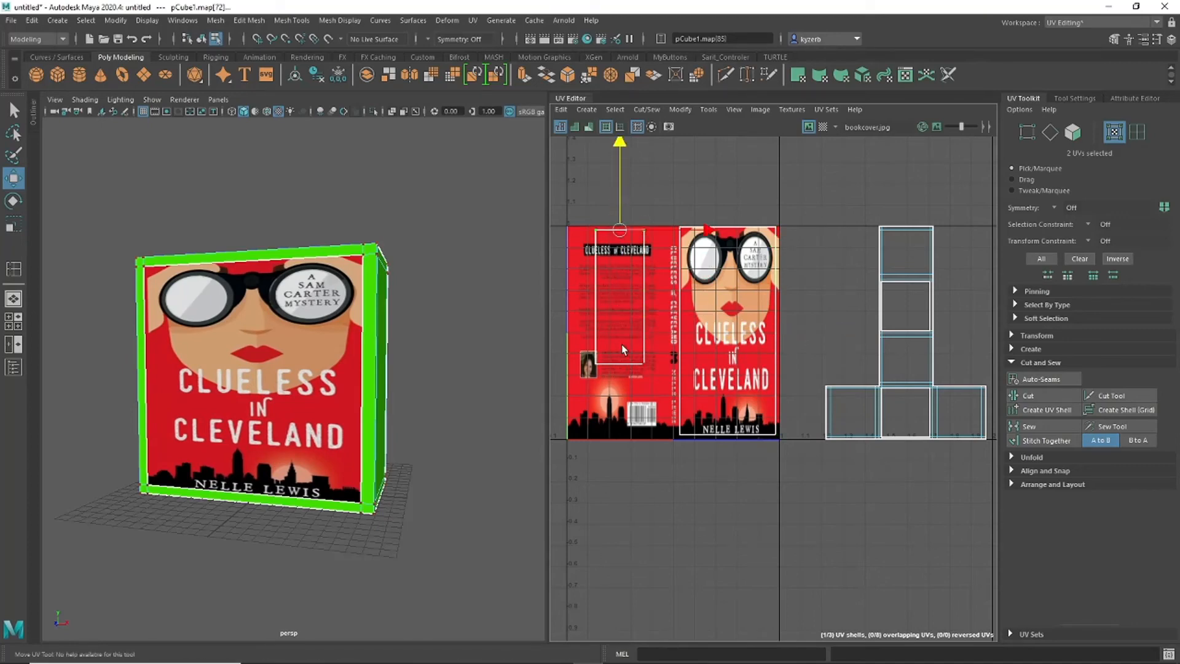
left_click_drag(570, 344, 674, 407)
mouse_move(618, 352)
left_mouse_down()
mouse_move(622, 433)
mouse_move(582, 213)
left_mouse_up()
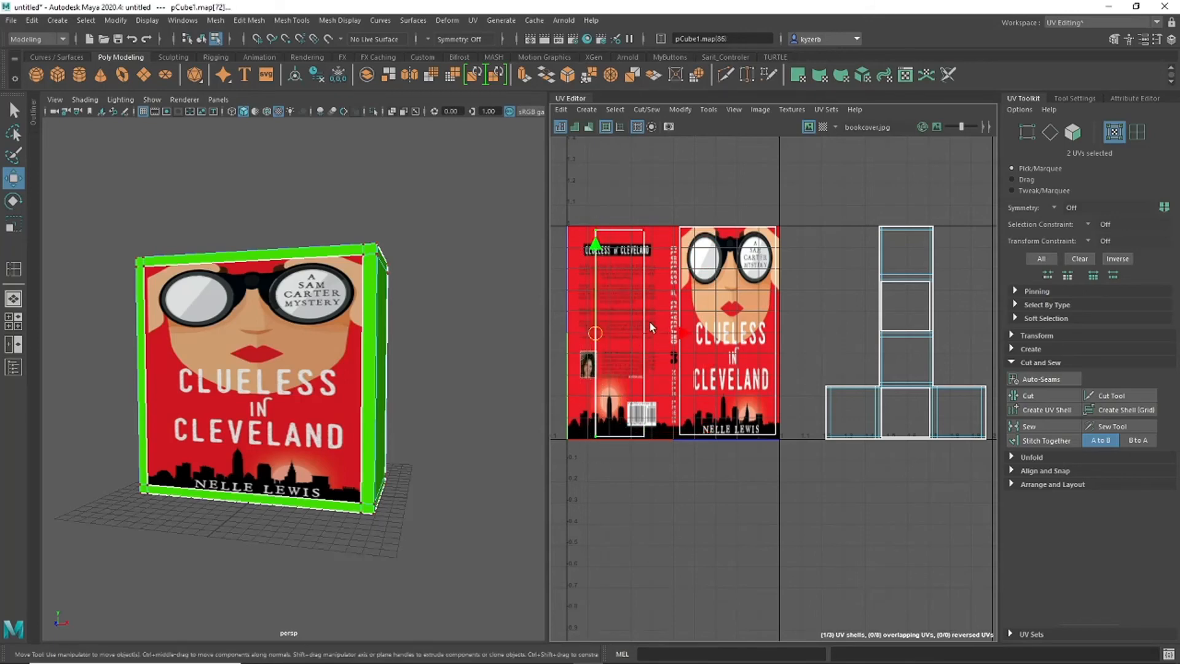
Step: Widen the back label's UV shell so its side UVs span the back cover artwork from the outer edge to the spine
left_click_drag(632, 332, 608, 339)
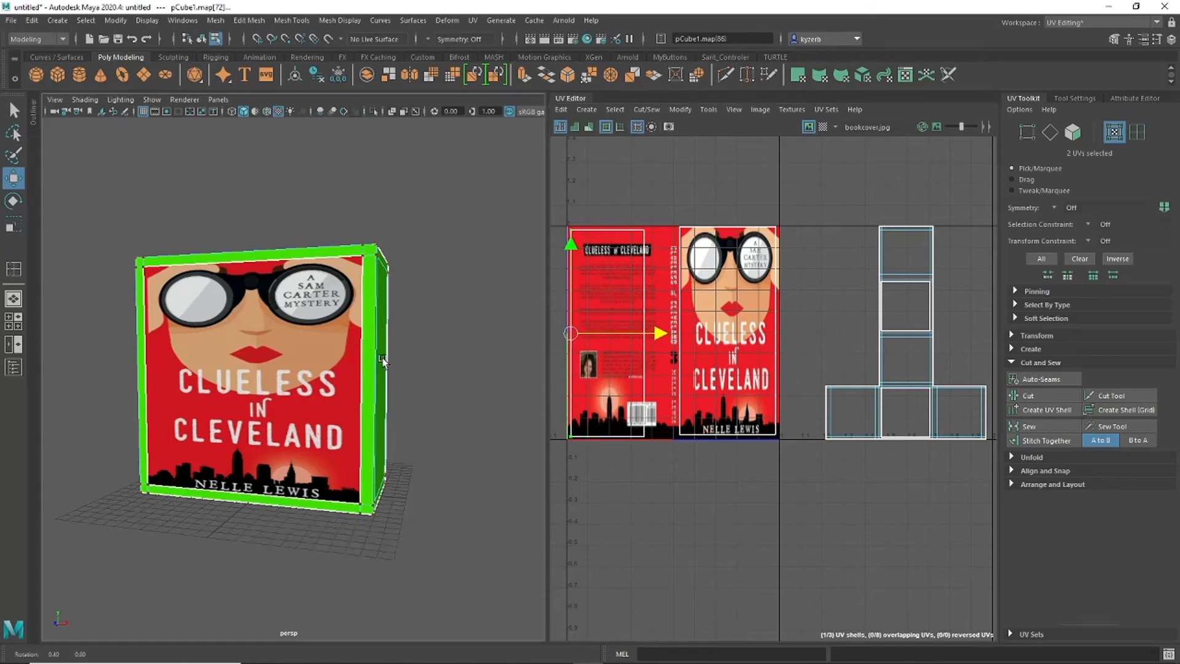
left_click_drag(344, 353, 158, 354, "alt")
left_click_drag(626, 193, 660, 446)
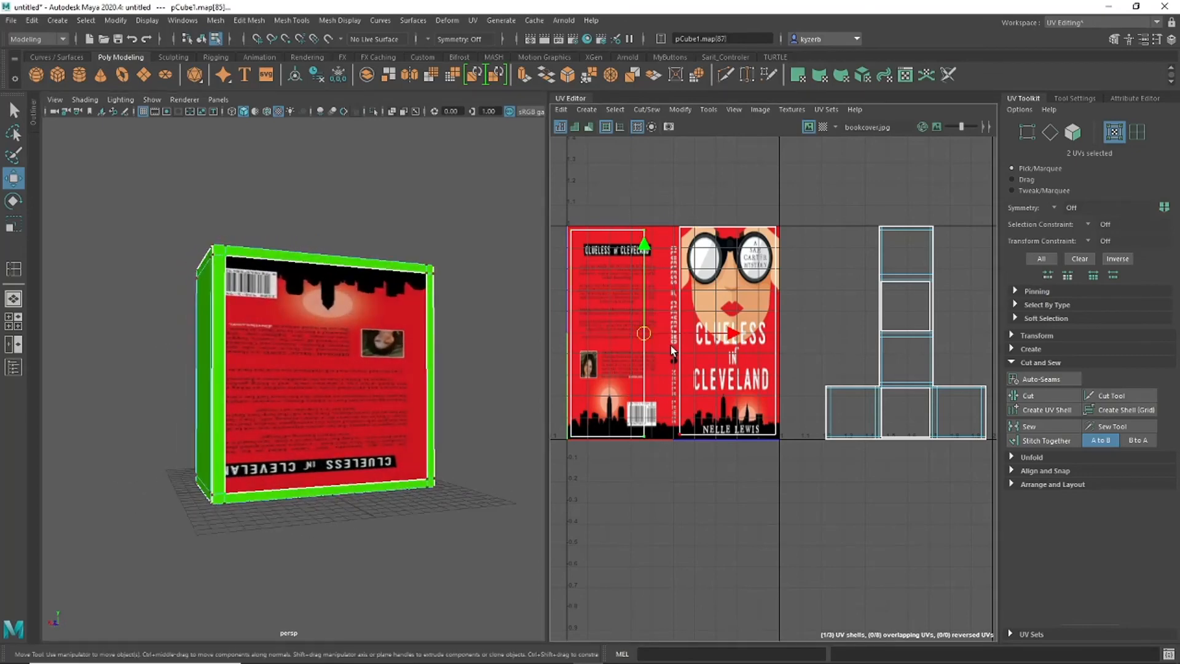
left_click_drag(662, 331, 683, 332)
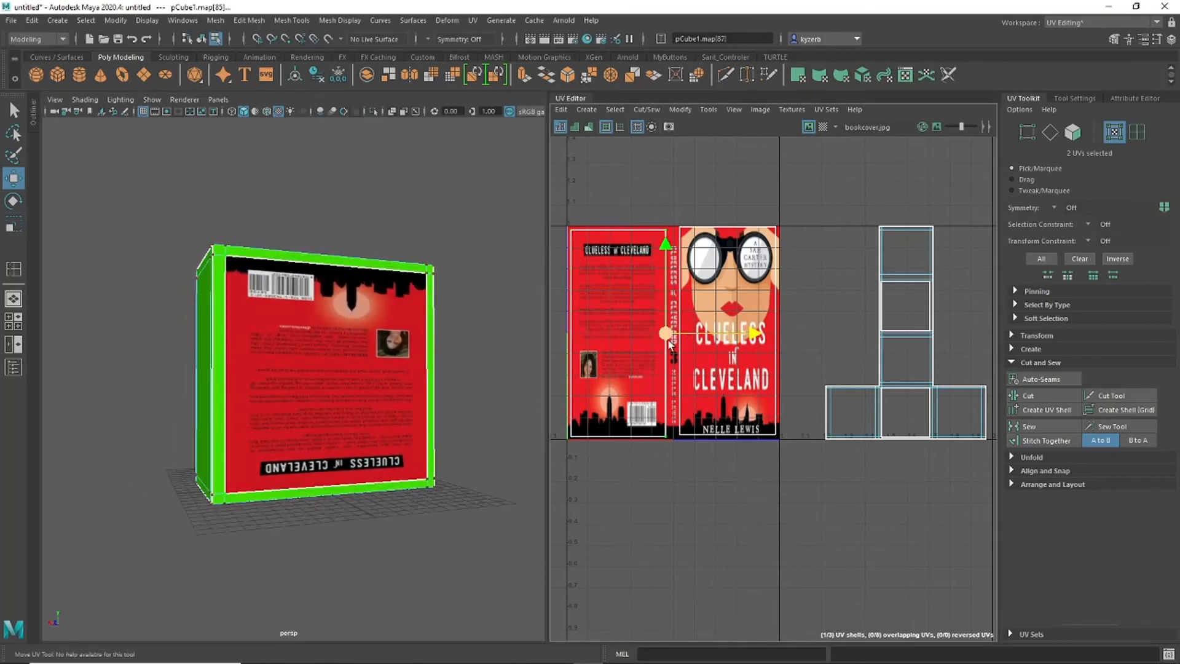
Step: Rotate the whole back label UV shell 180 degrees so the artwork stands upright on the box, and check both label faces
double_click(614, 337)
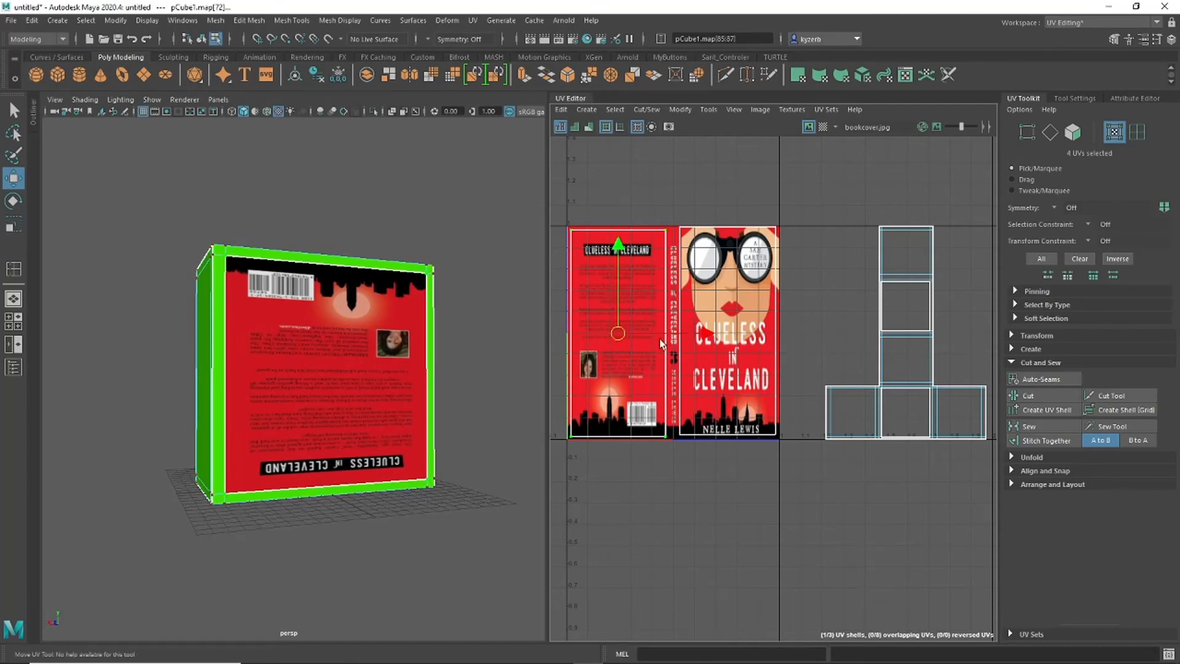
key("e")
left_click_drag(702, 334, 570, 337)
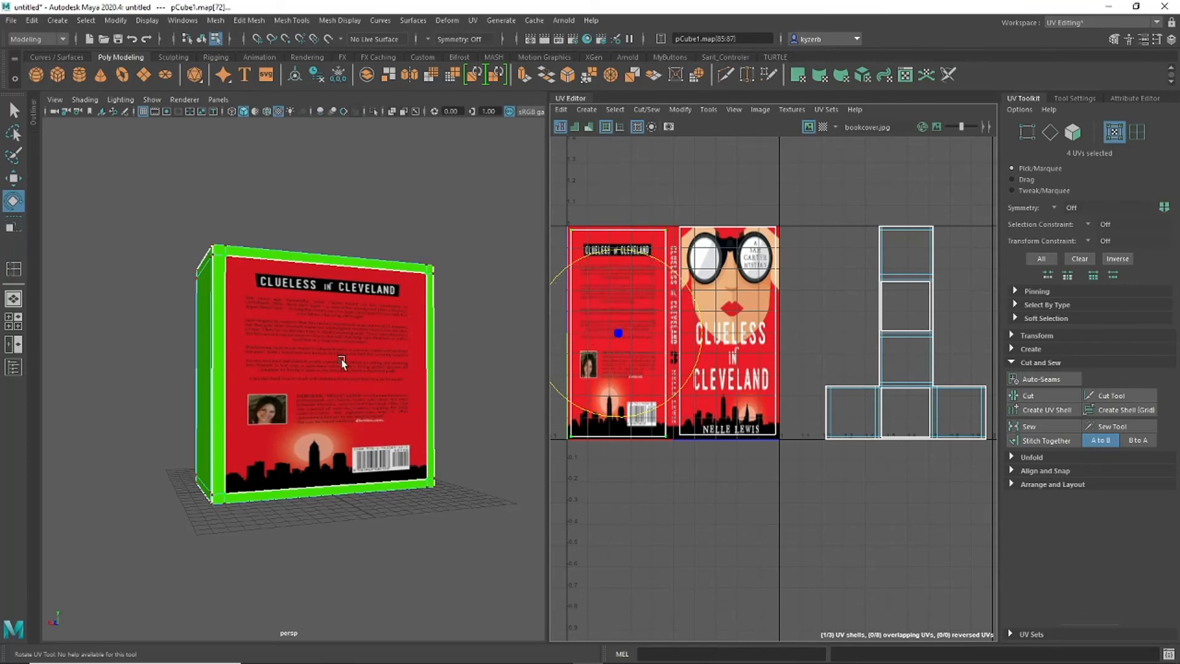
left_click_drag(419, 318, 464, 361, "alt")
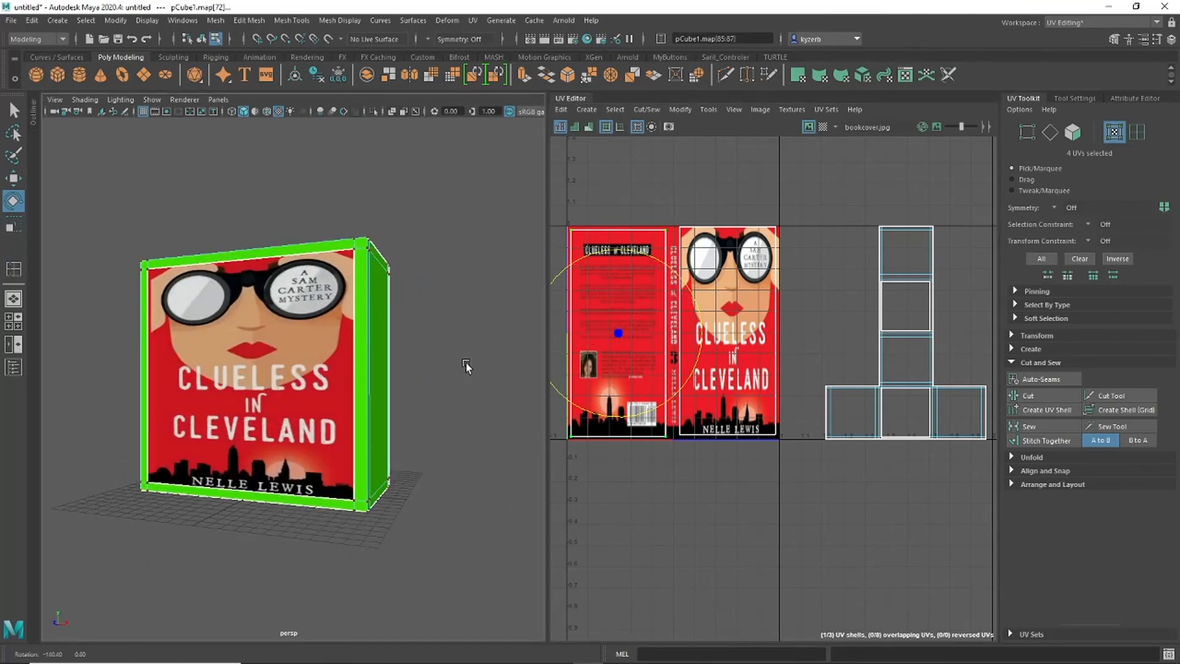
Step: Return the box to object mode, deselect it, and view the textured model from above and from the front
right_click(646, 343)
left_click(672, 532)
right_click_drag(438, 327, 516, 305)
left_click(480, 384)
left_click_drag(496, 364, 383, 352, "alt")
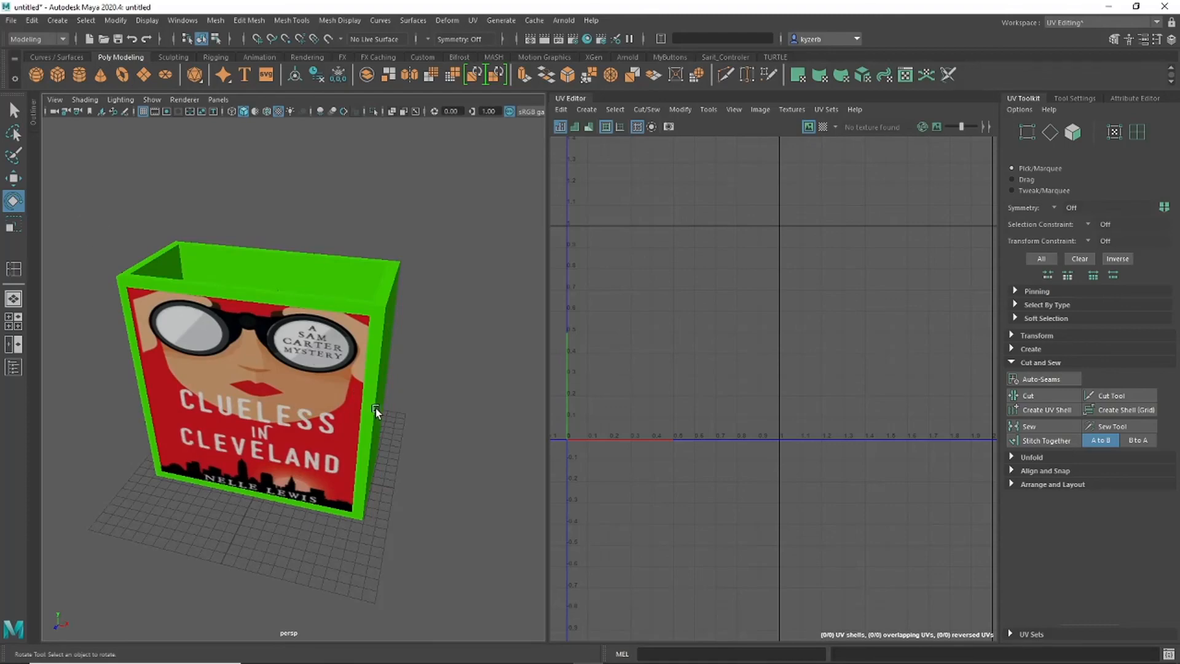
left_click_drag(375, 408, 359, 361, "alt")
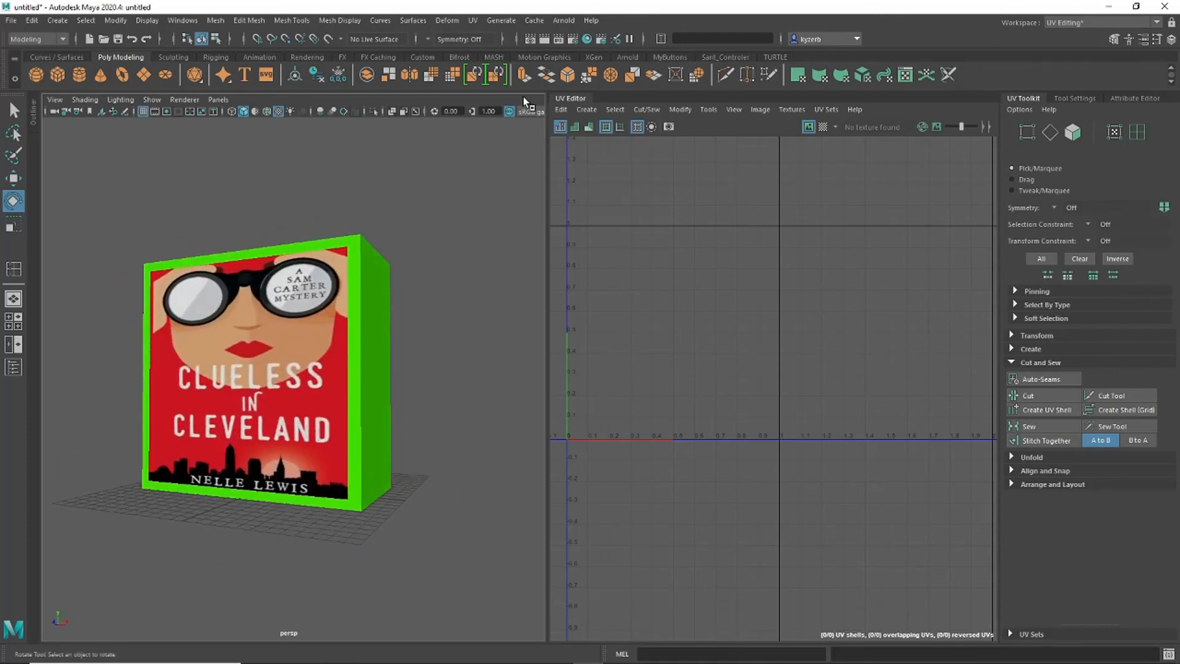
Step: Open the Arnold RenderView, place its window beside the box, and start a live IPR render of the perspective view
left_click(557, 19)
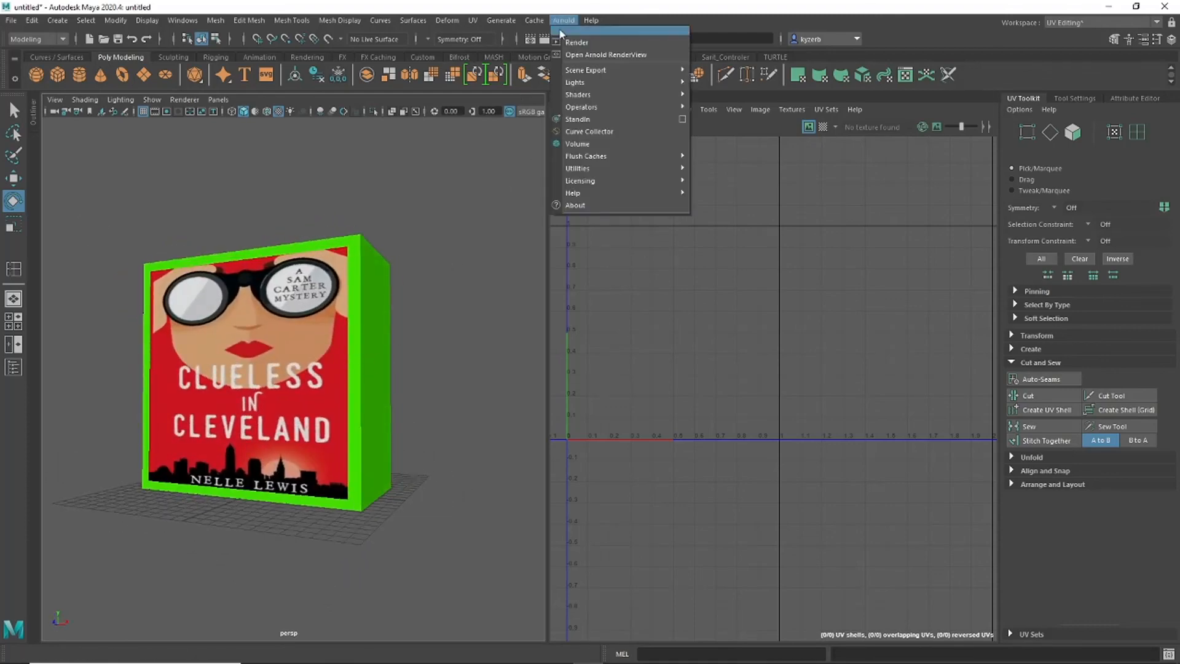
left_click(589, 54)
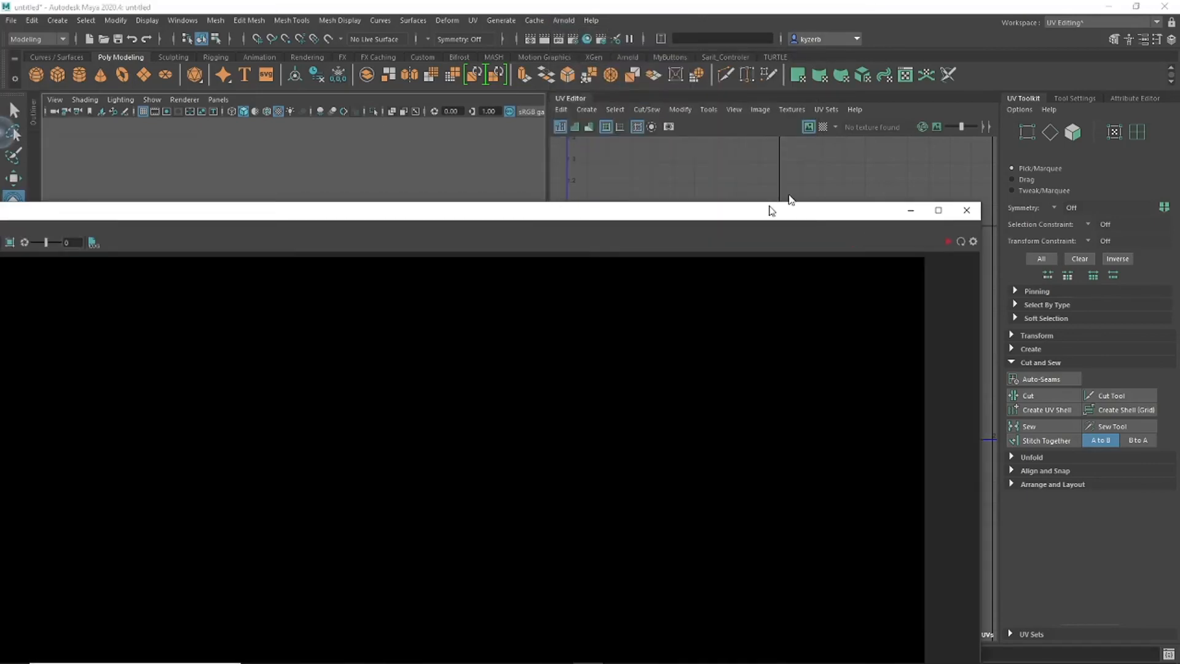
left_click_drag(785, 202, 1119, 146)
left_click_drag(260, 155, 526, 174)
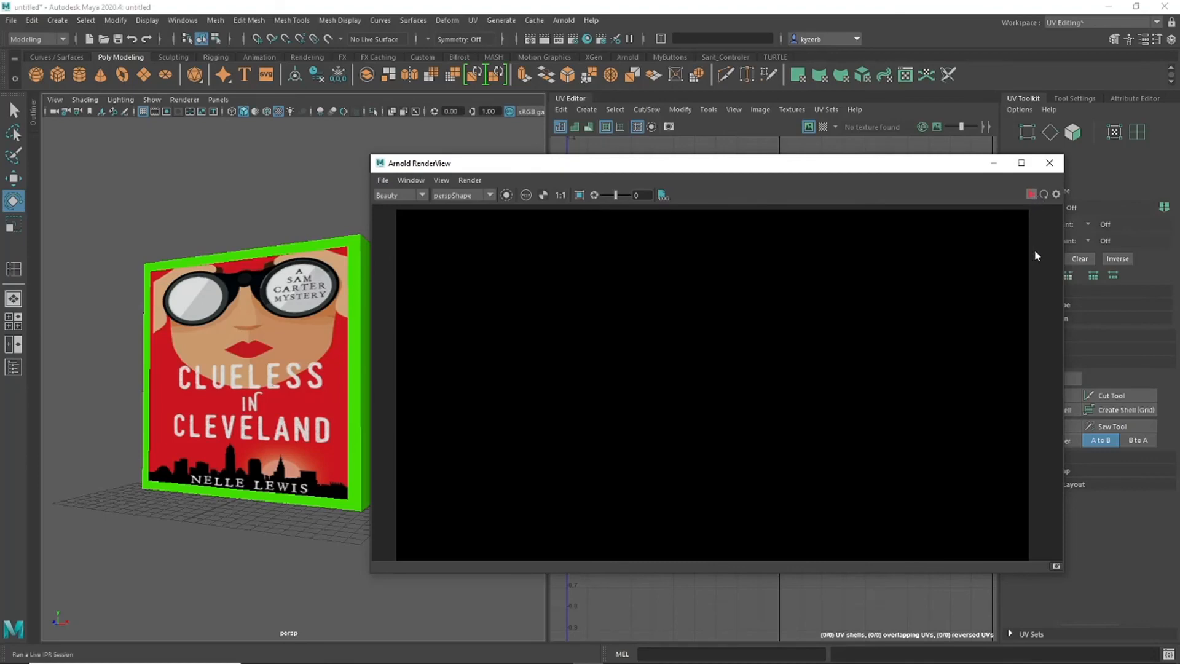
left_click(1042, 195)
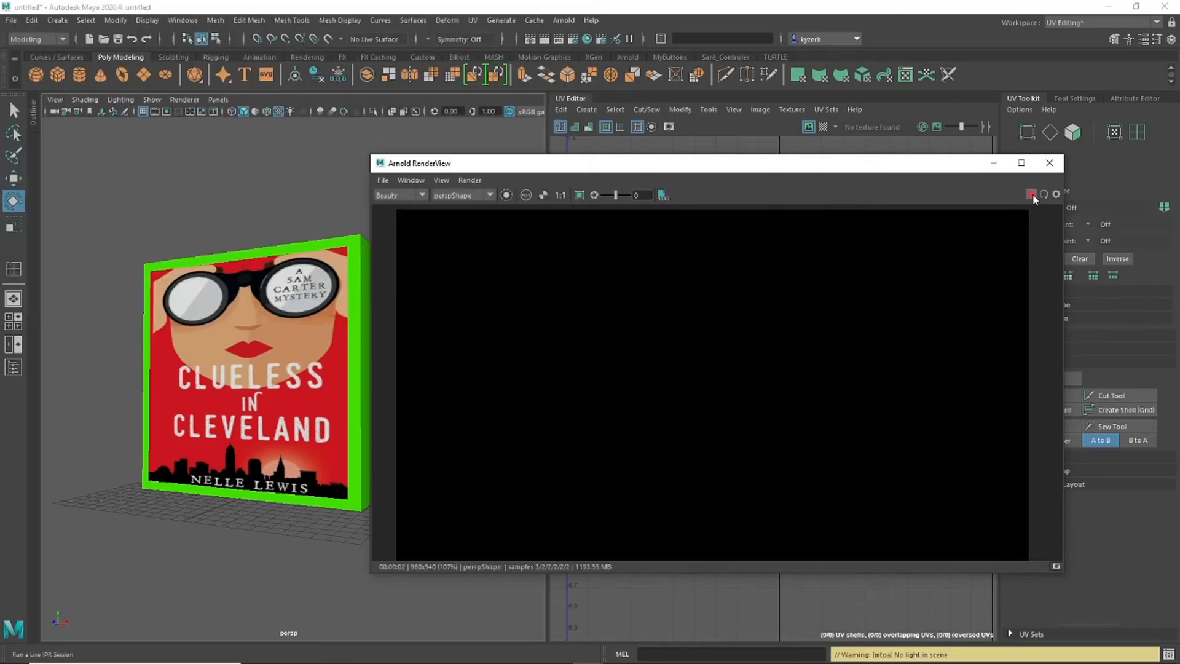
Step: Add an Arnold Physical Sky light to the scene and run the live IPR render of the box
left_click(563, 20)
mouse_move(605, 83)
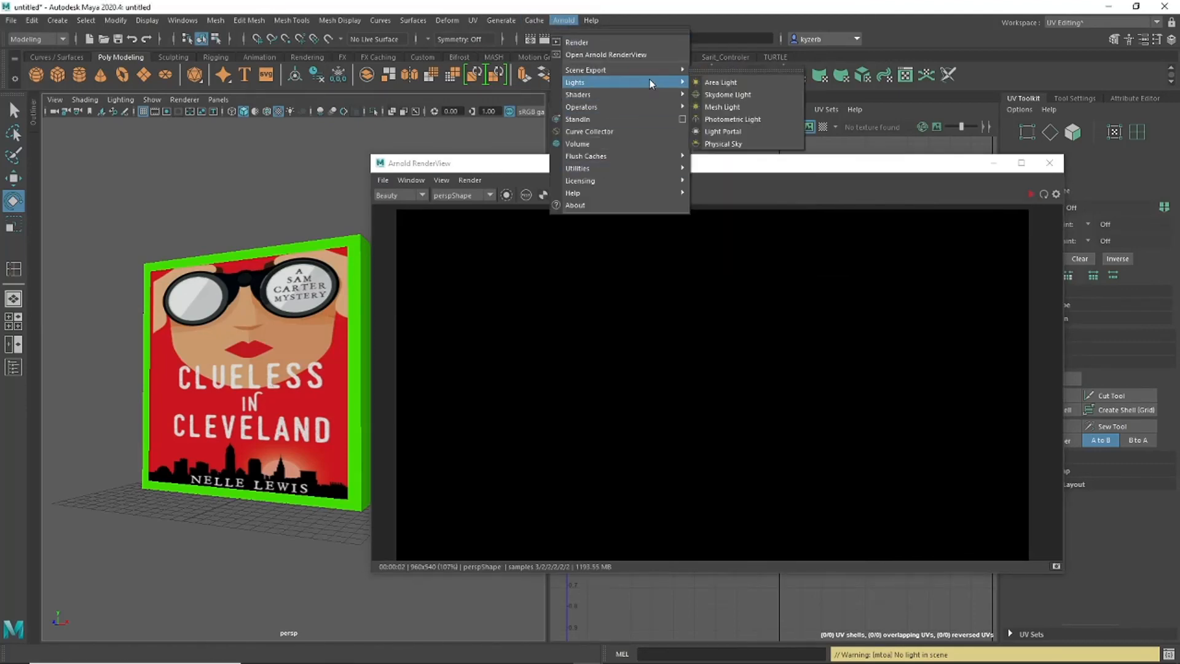
left_click(722, 144)
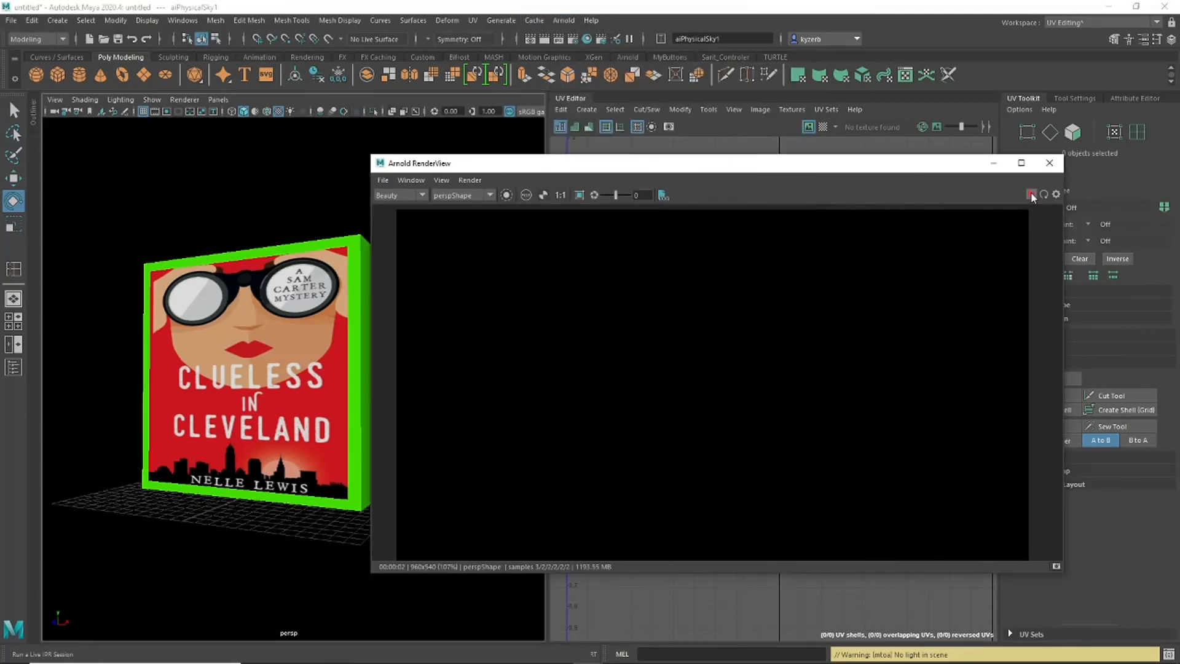
left_click(1031, 193)
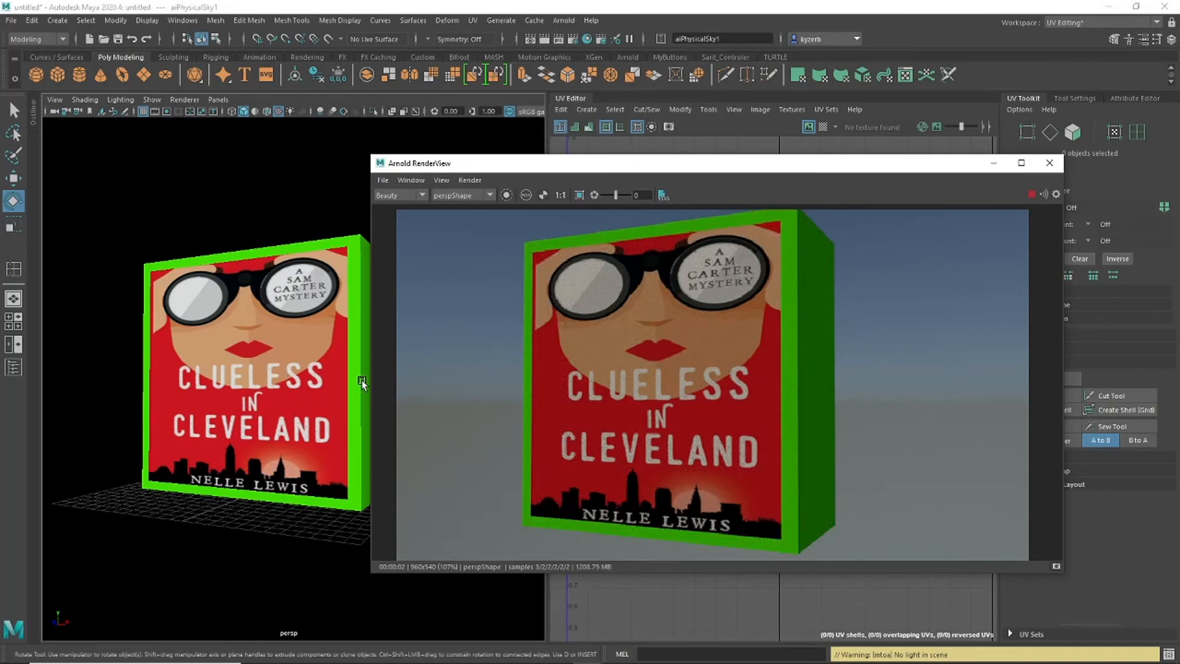
Step: Inspect the box's front, open top and back label in the live render, stop it, and close the RenderView
left_click_drag(348, 315, 297, 361, "alt")
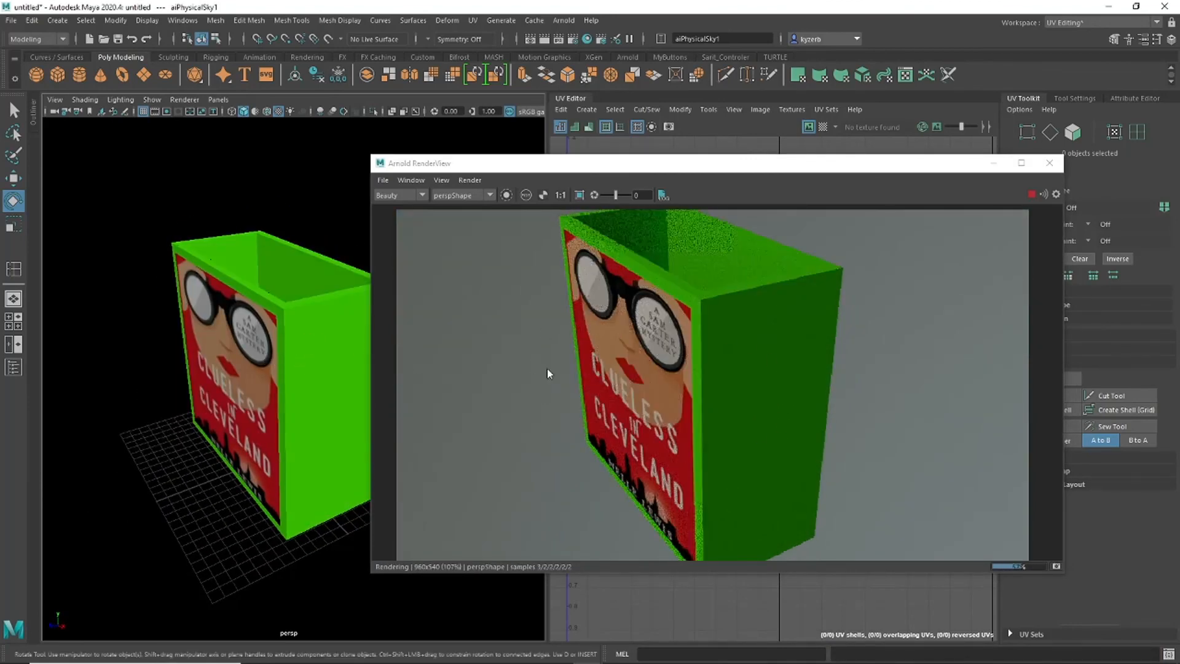
left_click_drag(298, 372, 133, 358, "alt")
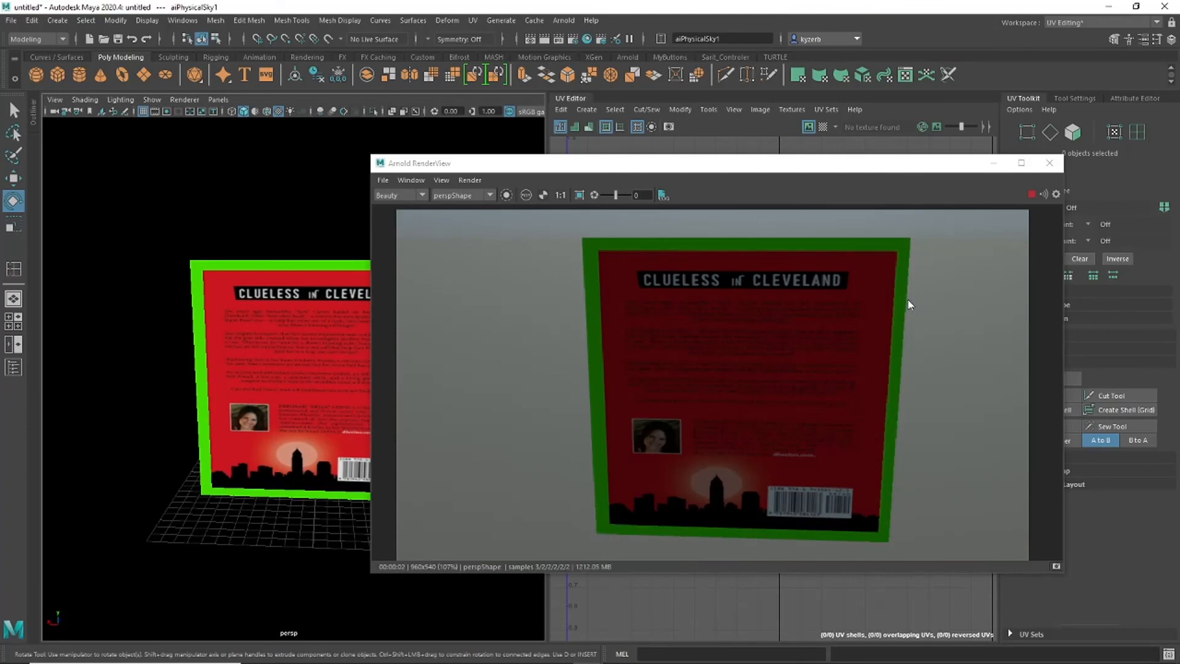
left_click(1031, 194)
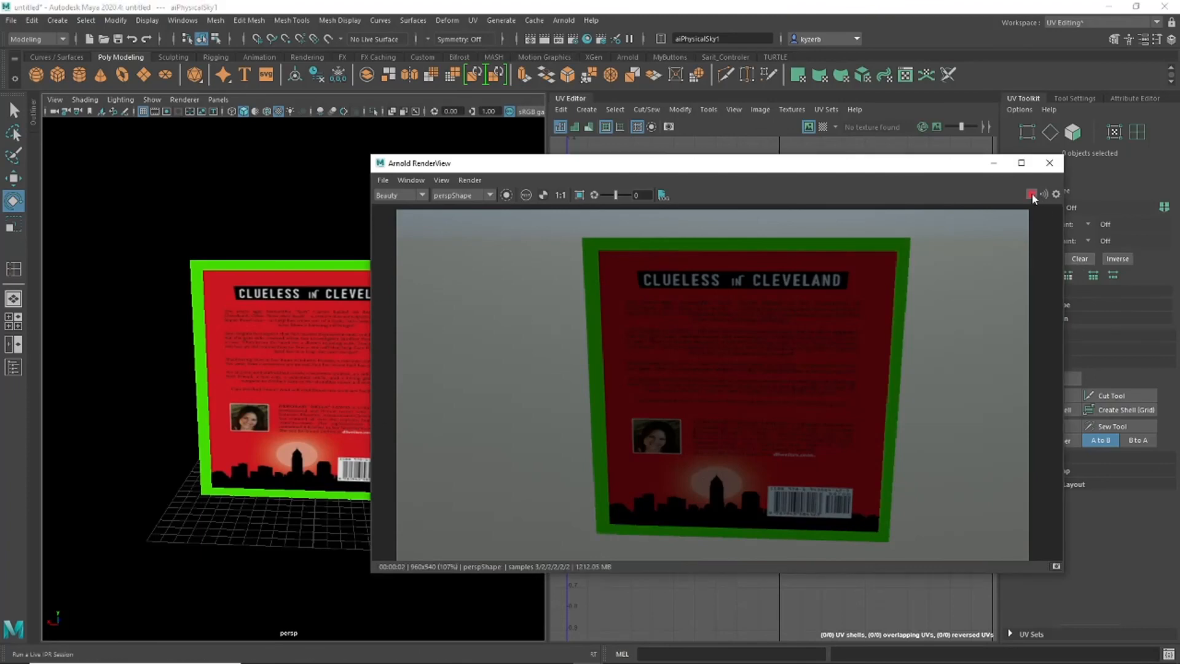
left_click(1049, 163)
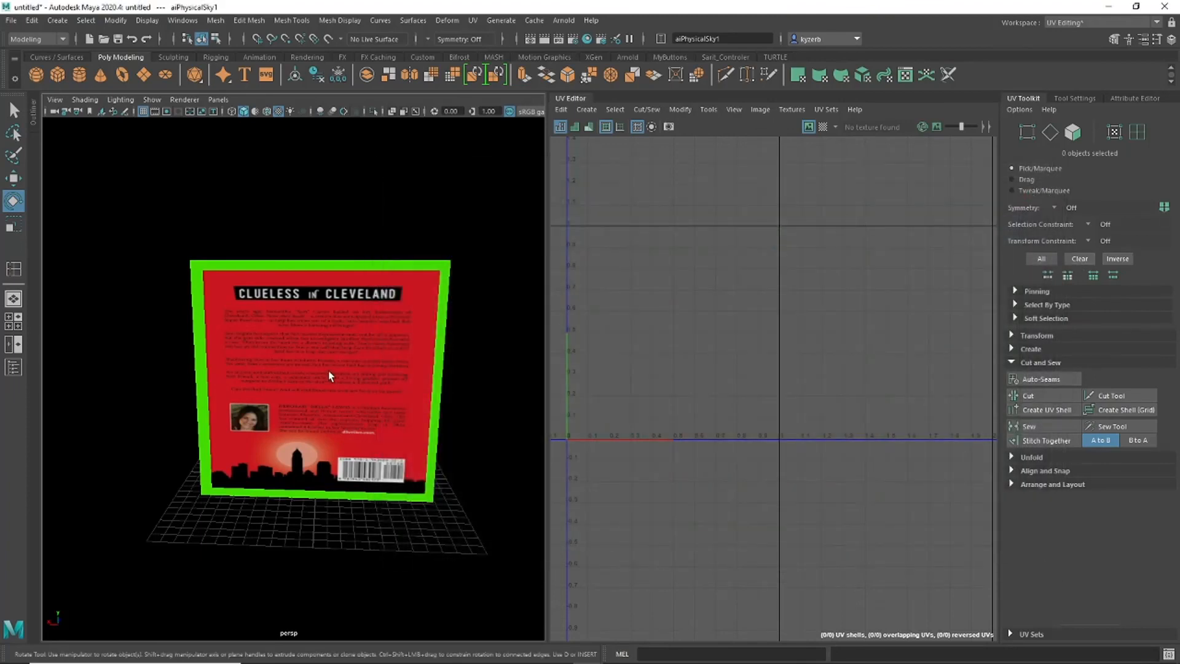
scroll(330, 353, "down", 3)
left_click_drag(319, 369, 378, 379, "alt")
scroll(387, 366, "up", 4)
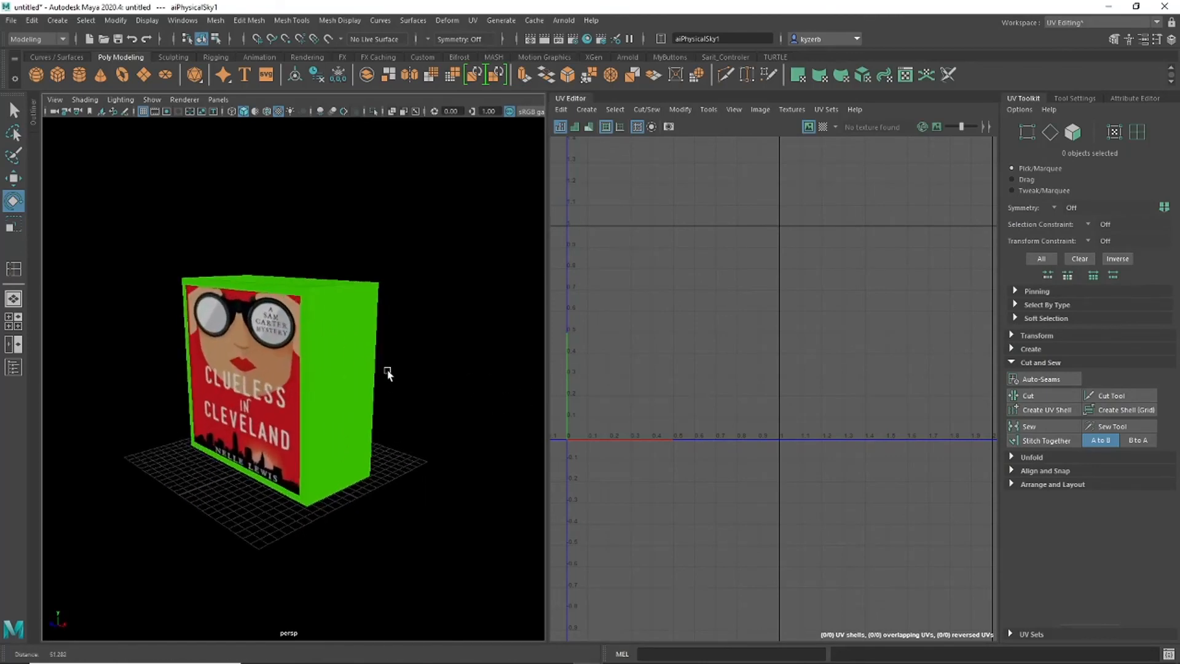